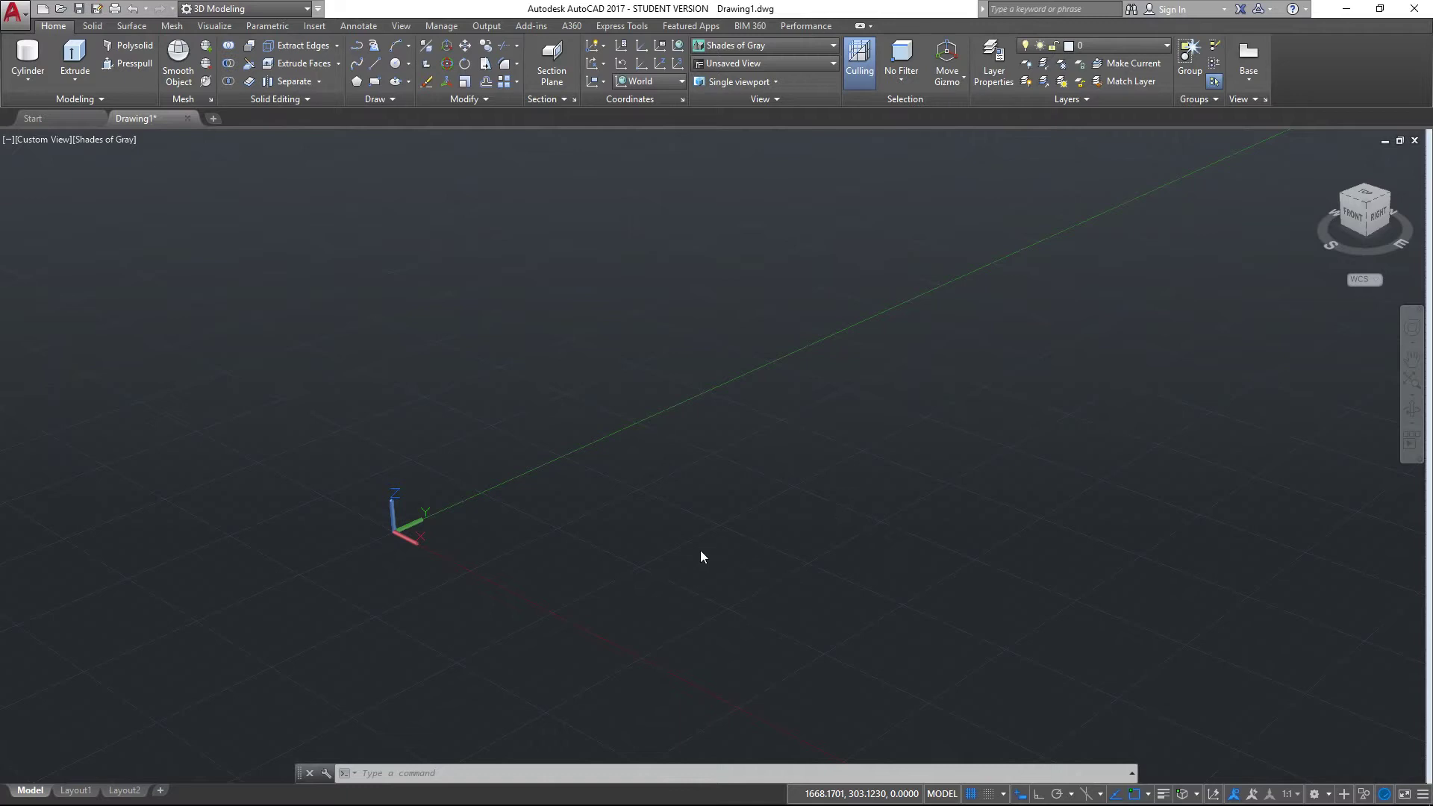
middle_drag(640, 617, 722, 471)
middle_drag(840, 503, 830, 531)
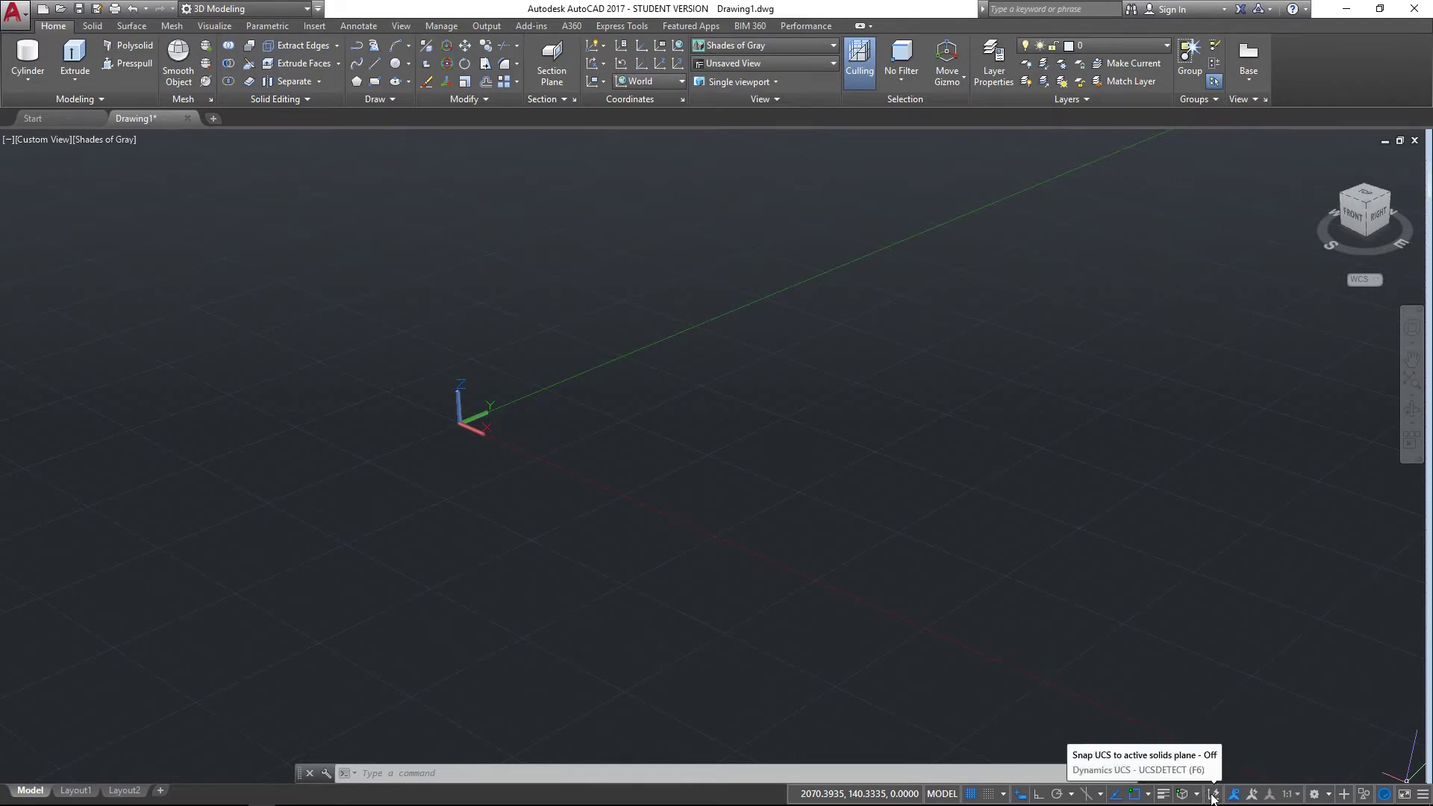
click(1423, 796)
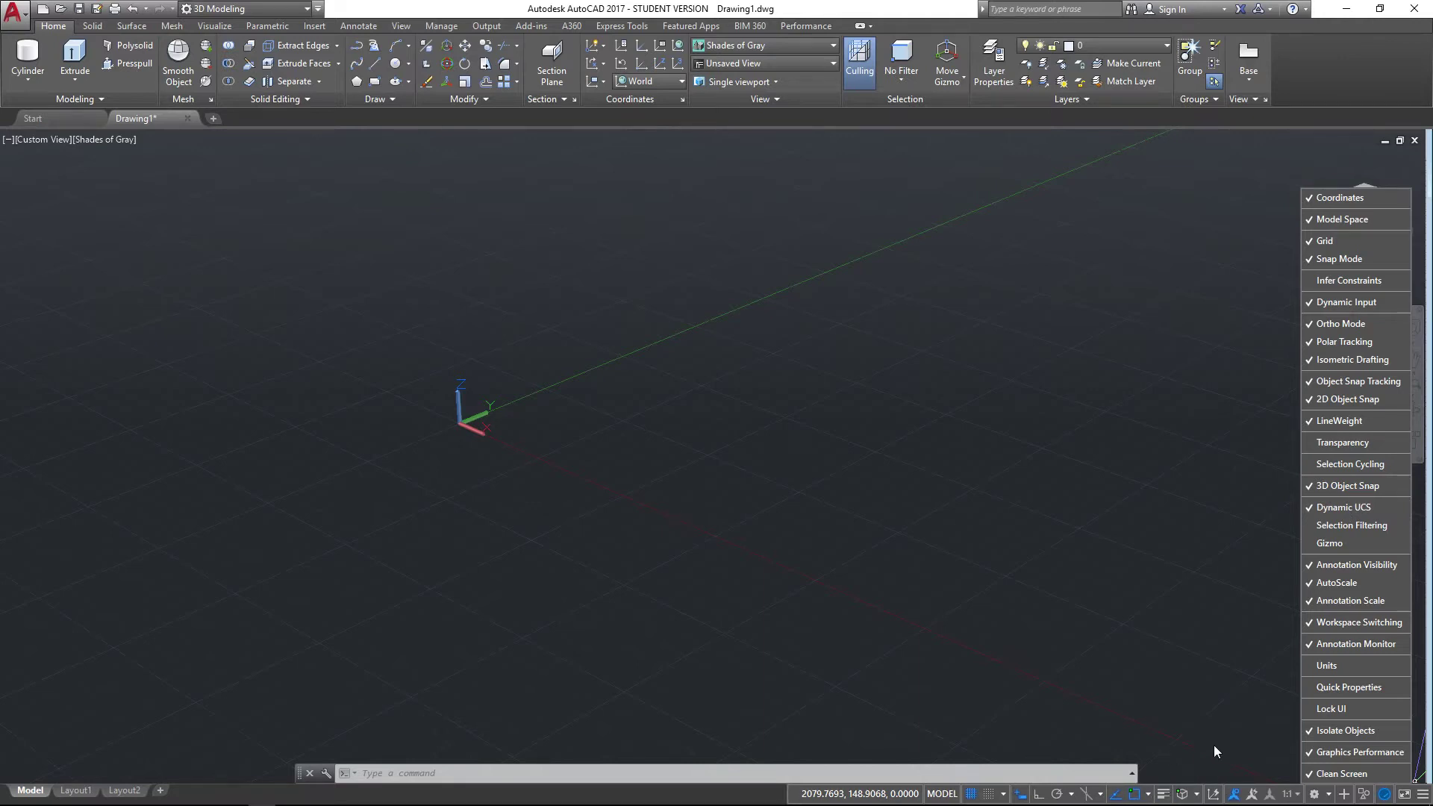
click(1185, 640)
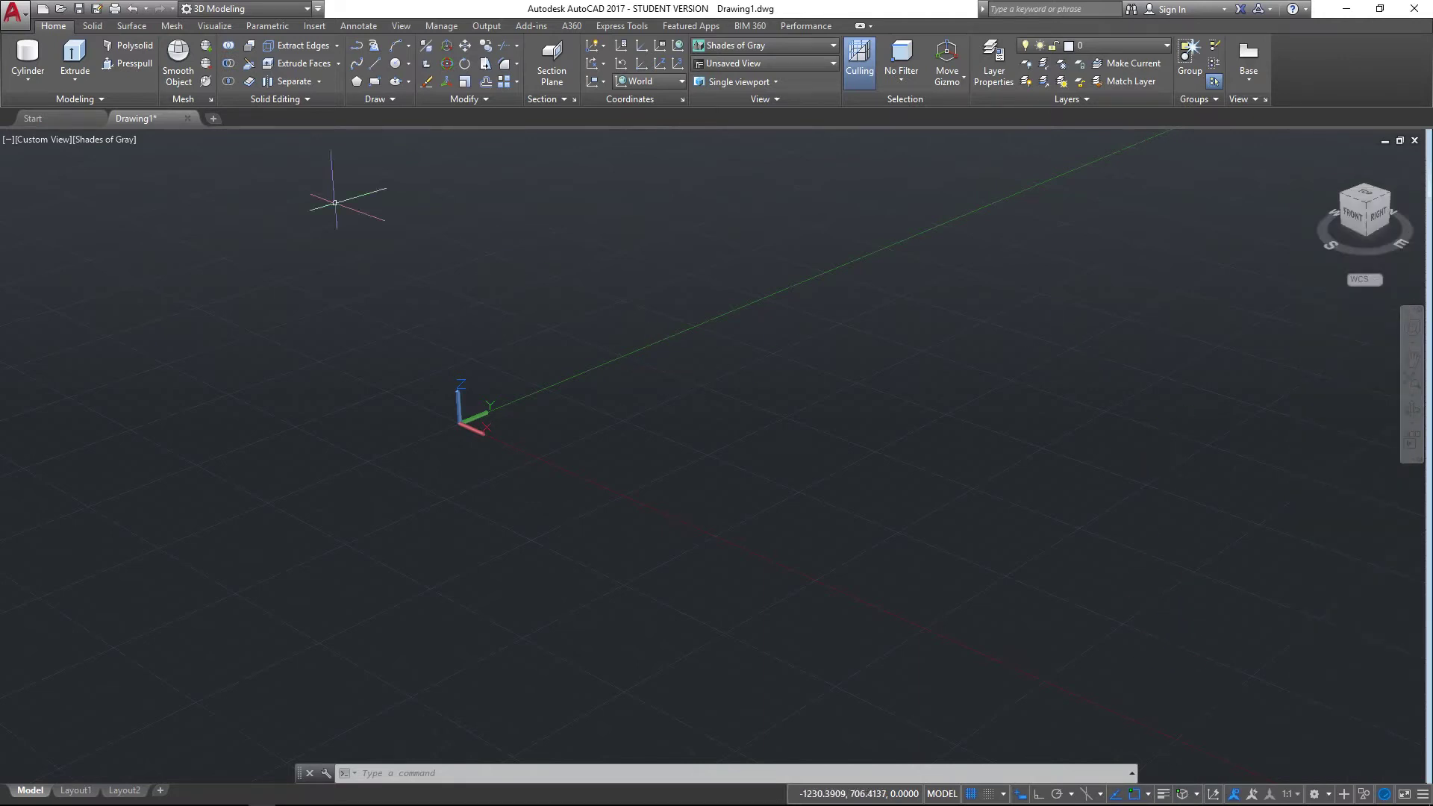
Step: Draw a box freehand on the ground plane near the origin, about 347 units high
click(30, 79)
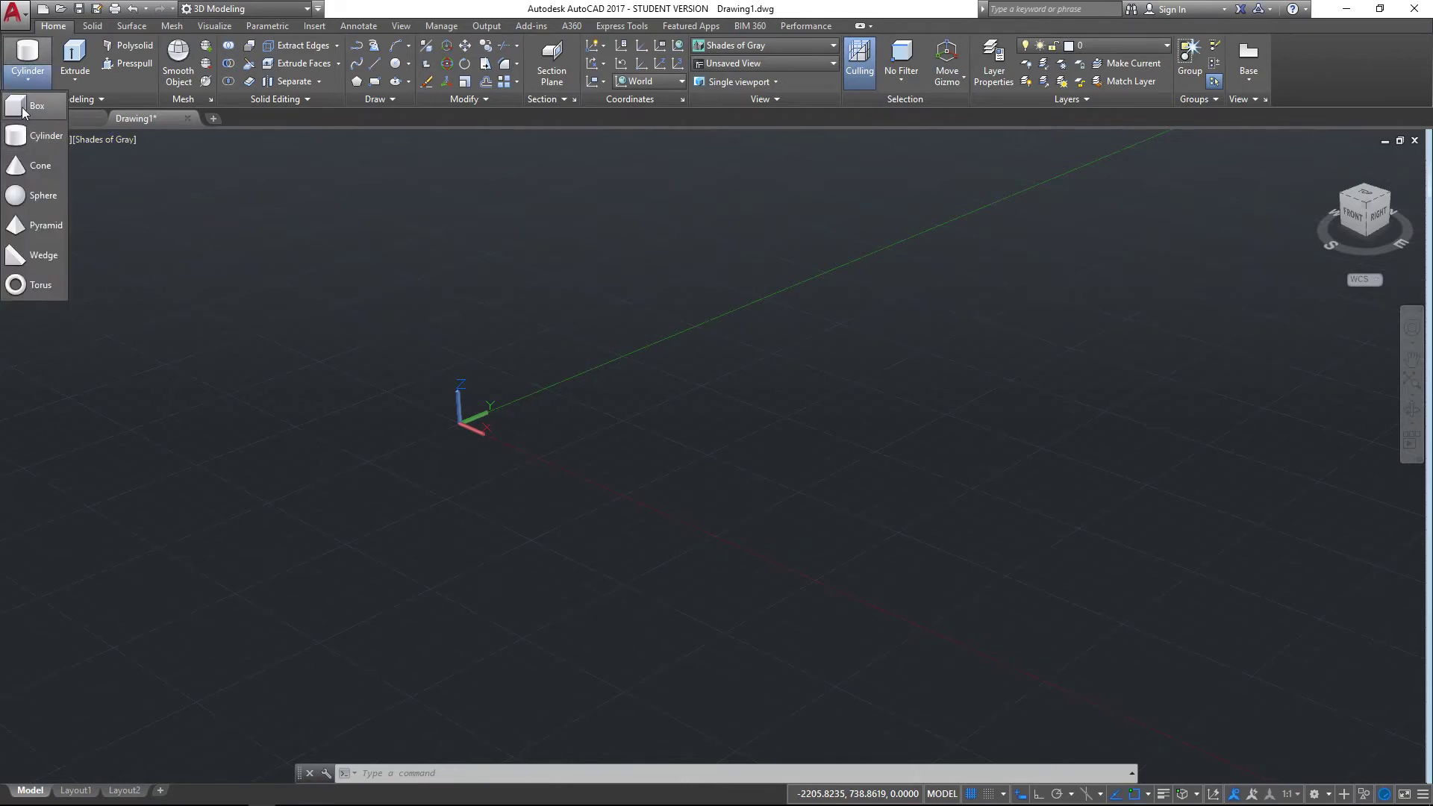
click(23, 109)
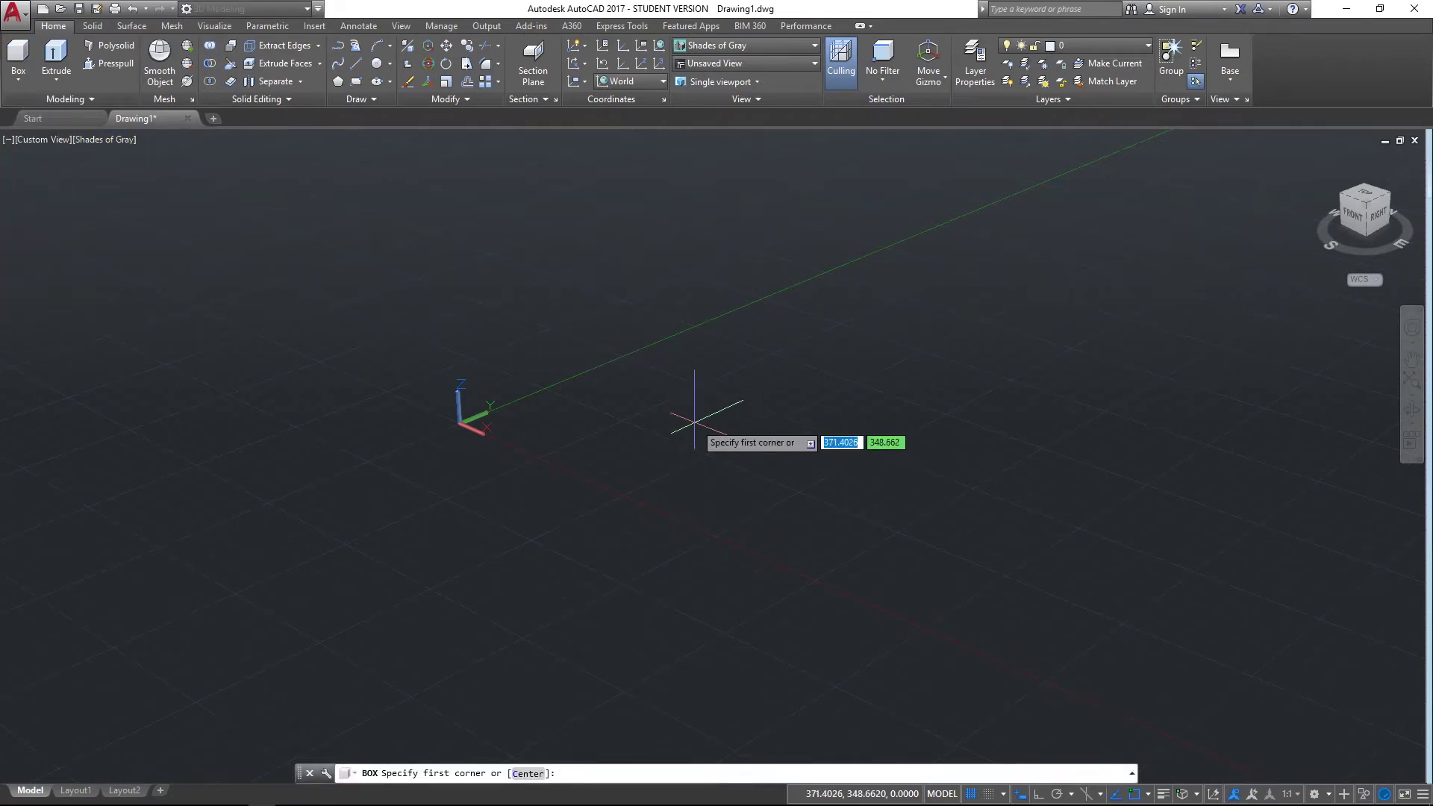
click(695, 423)
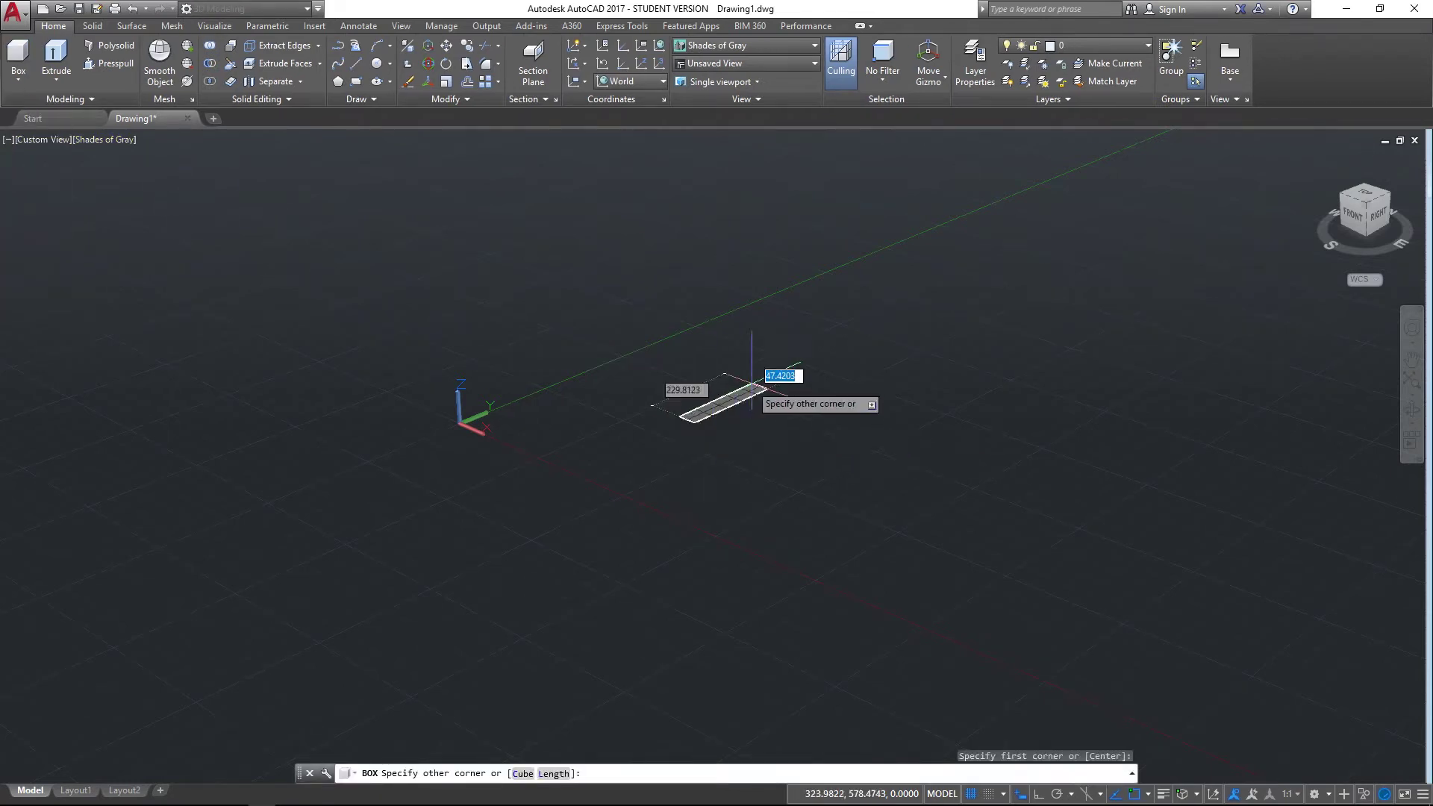
click(1056, 439)
click(1059, 292)
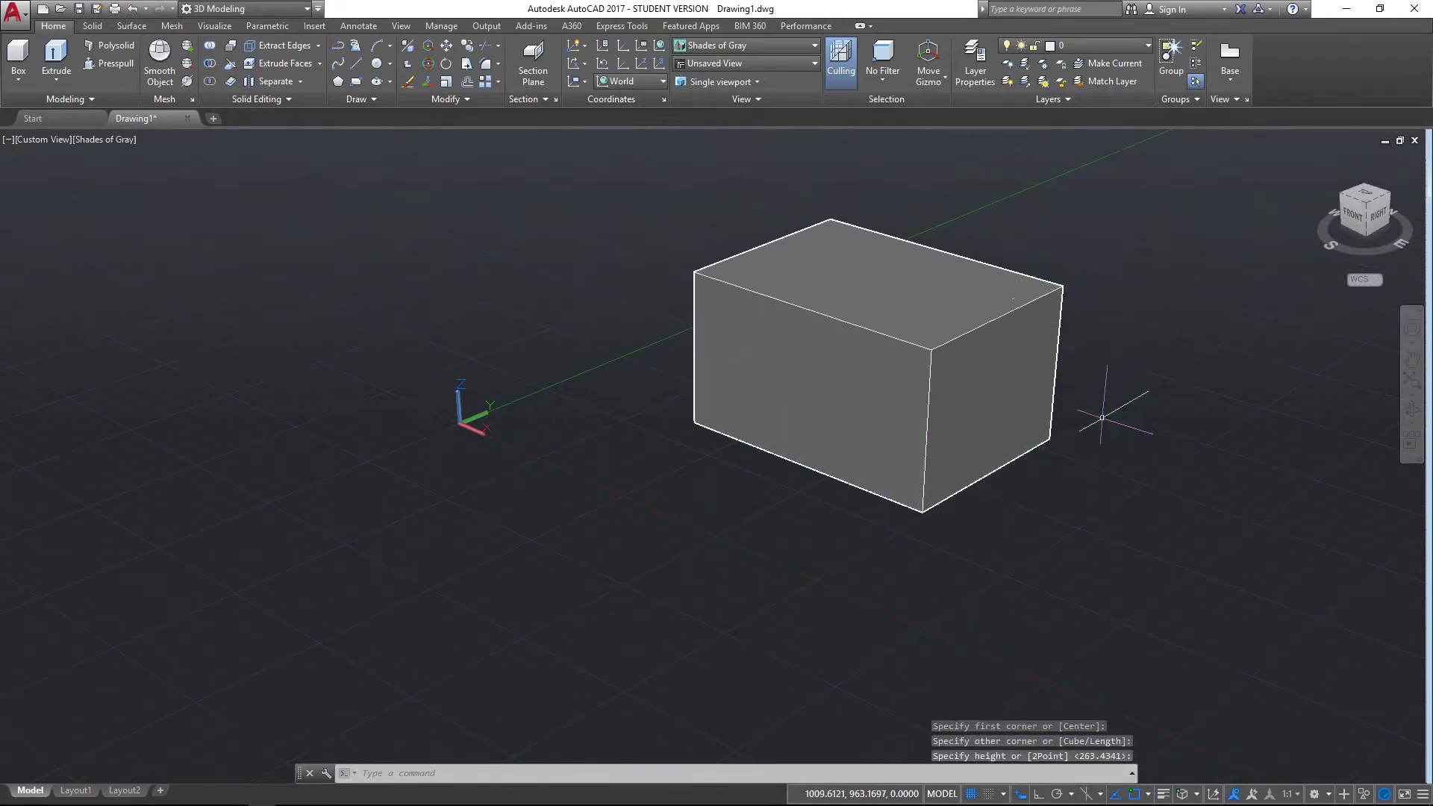
middle_drag(1102, 417, 960, 464)
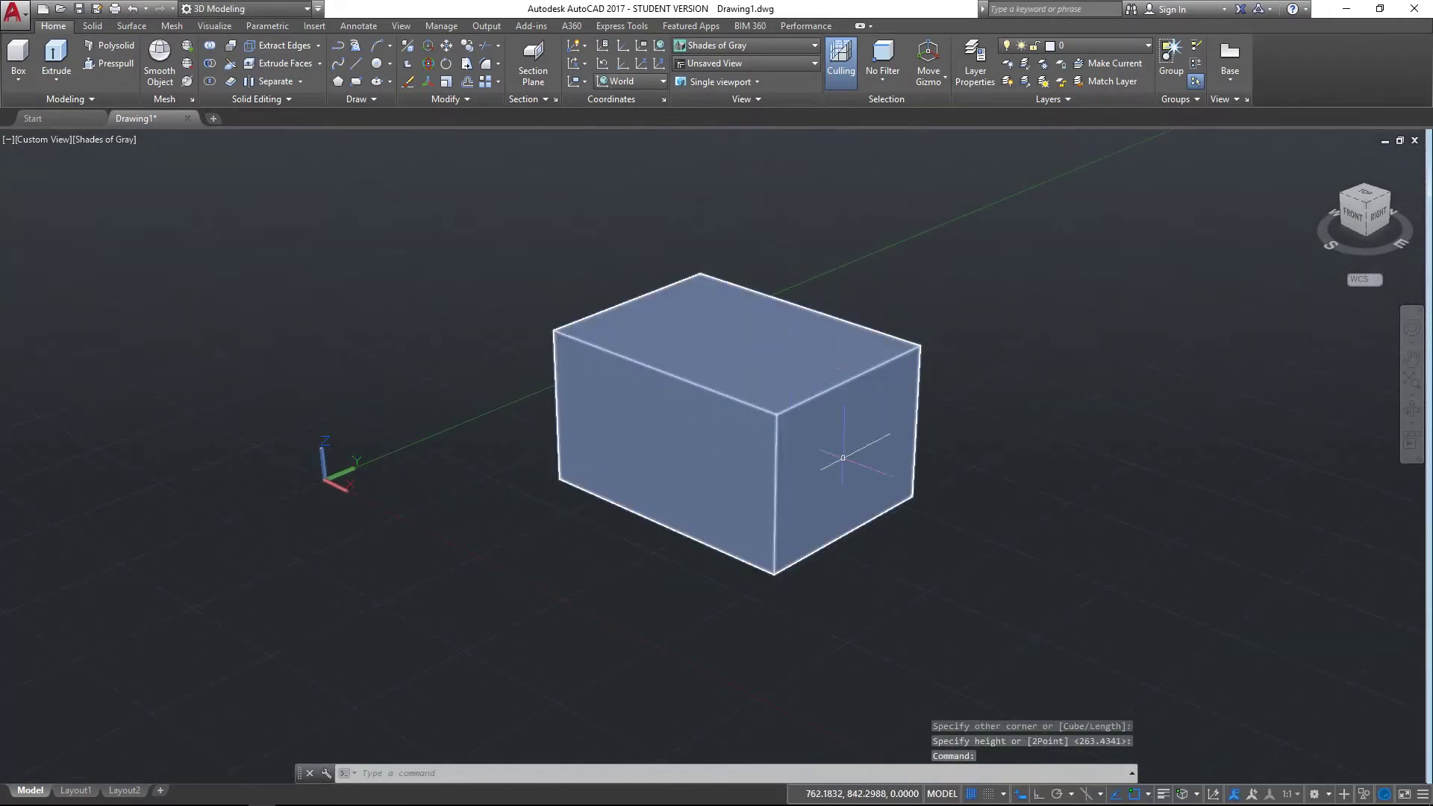
middle_drag(1018, 544, 1066, 544)
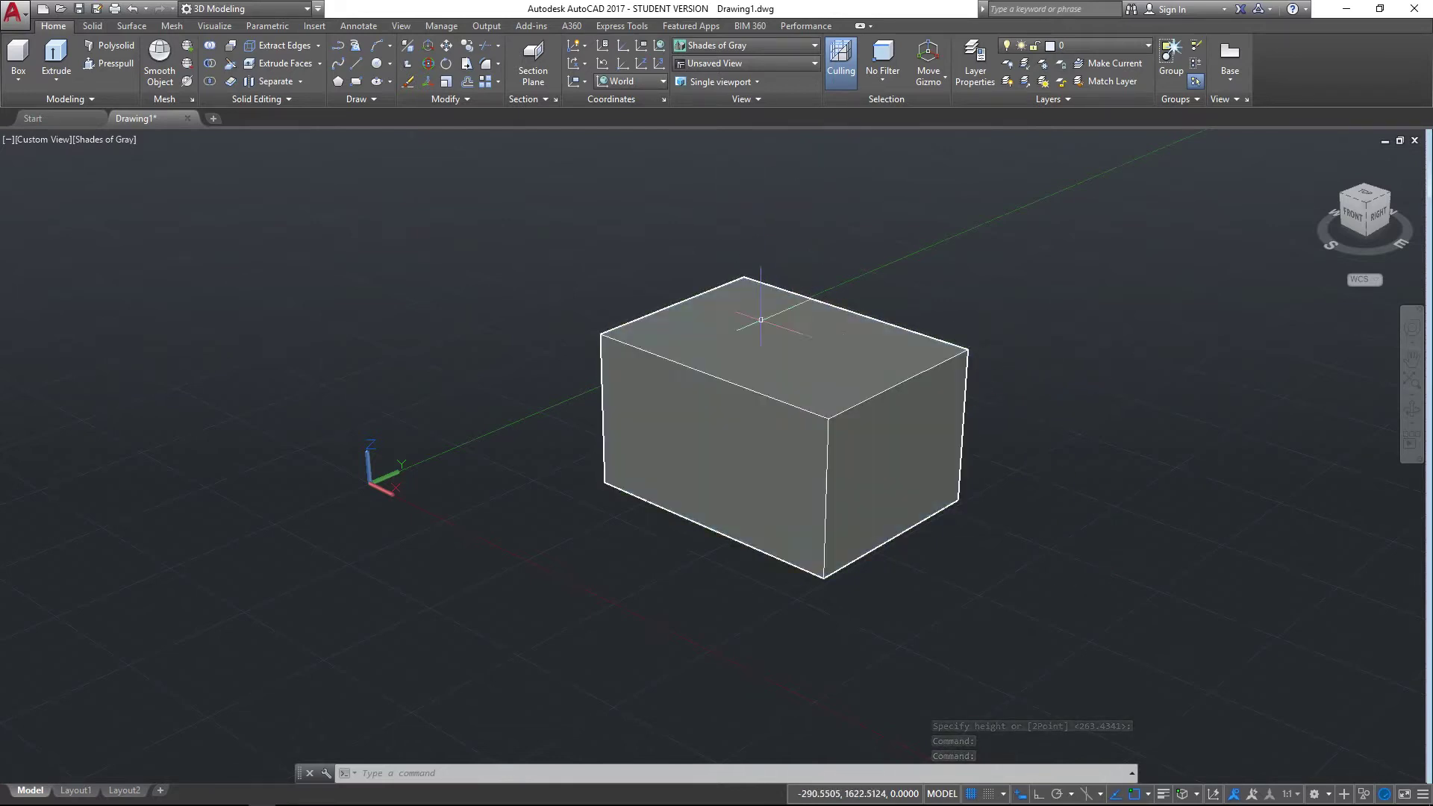
middle_drag(753, 199, 744, 271)
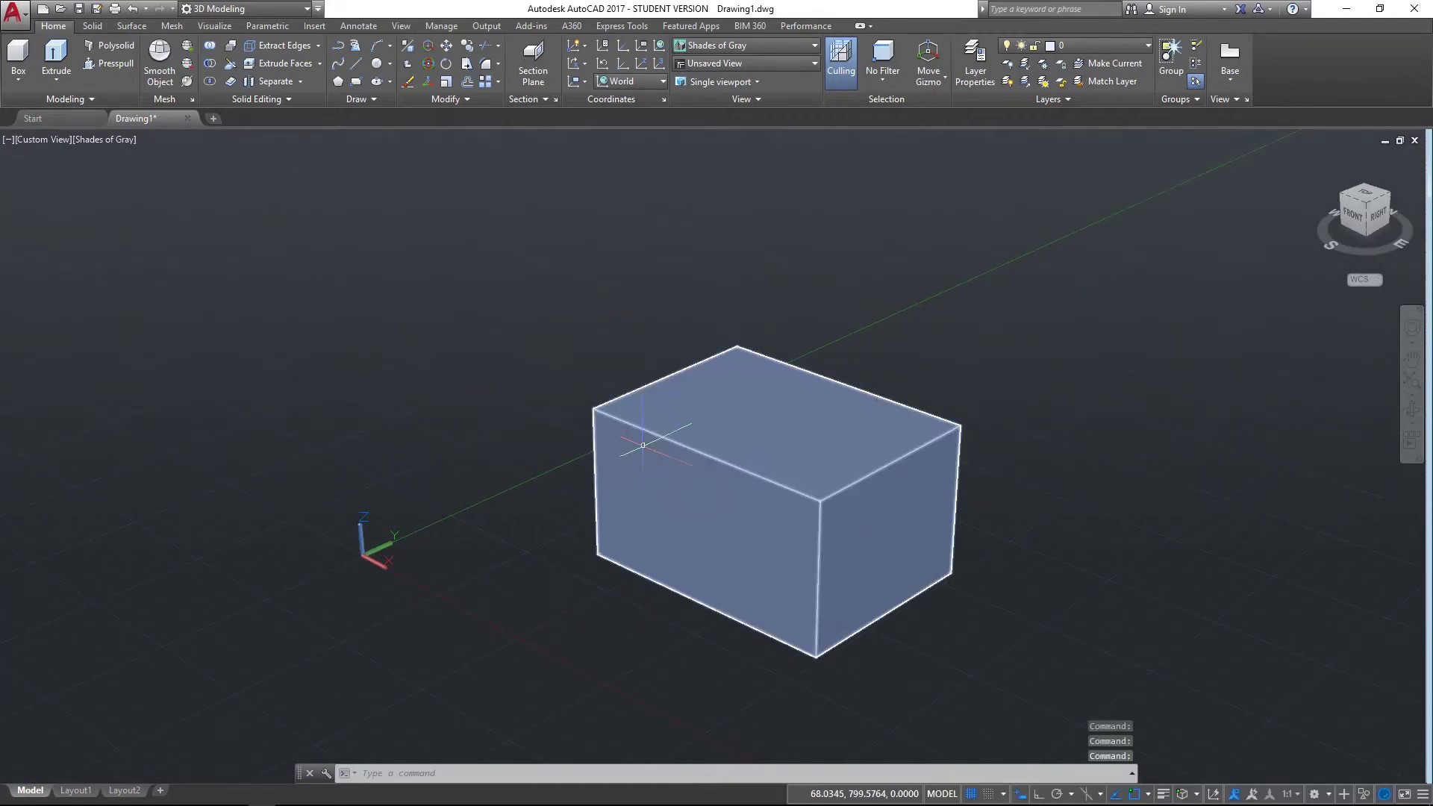
middle_drag(521, 494, 477, 426)
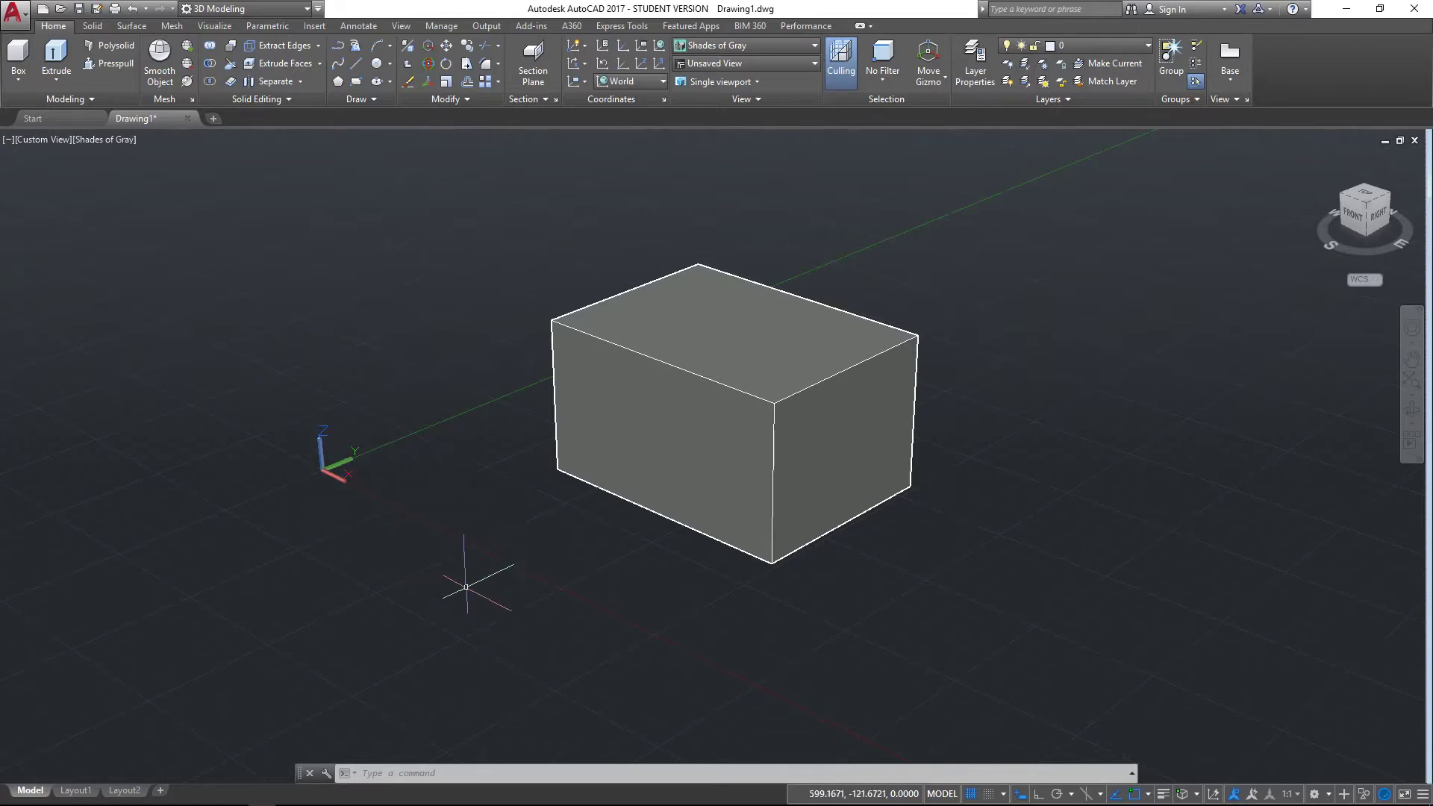
middle_drag(438, 474, 453, 536)
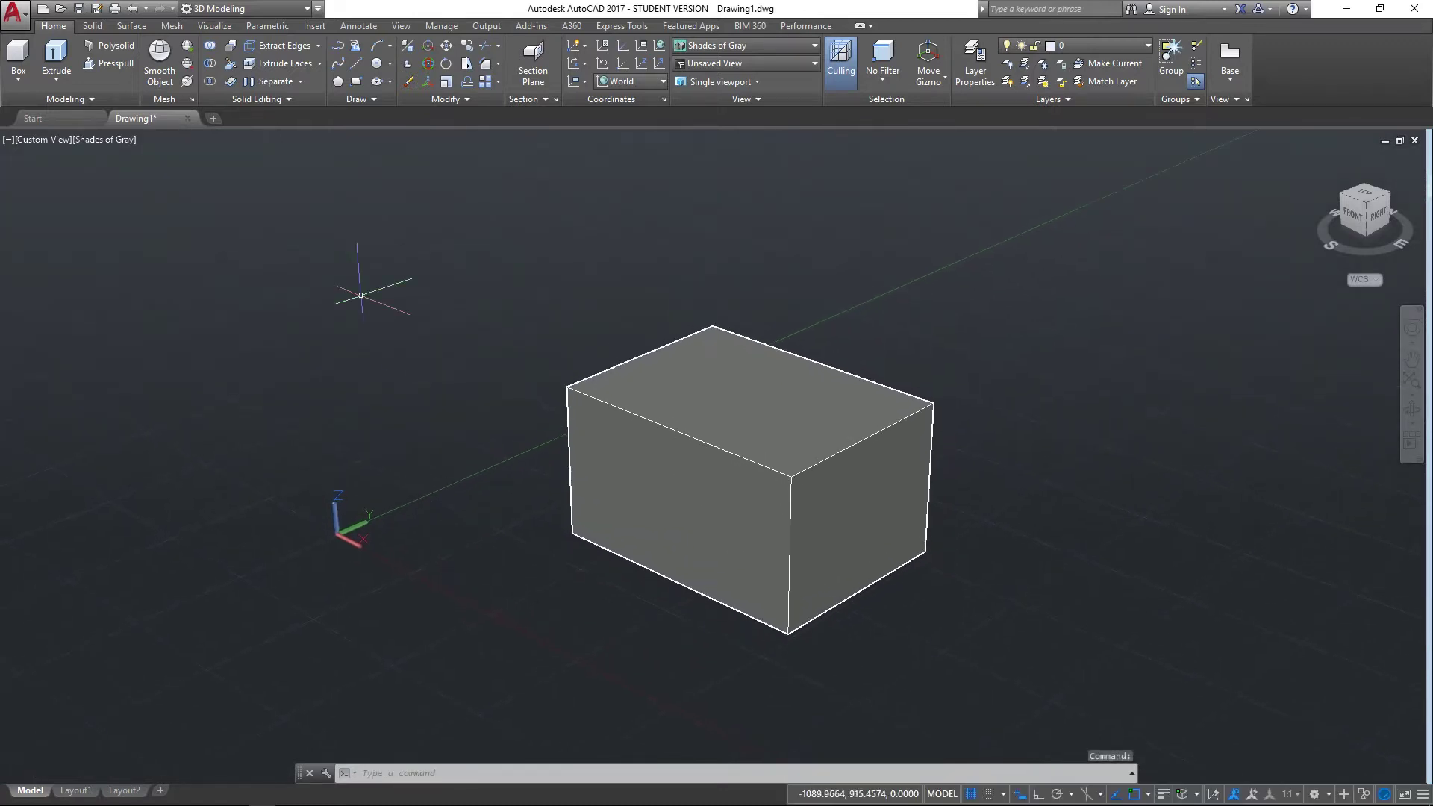
Step: Create a freehand cylinder, picking its base centre over the middle of the box's top face without 3D object snap
click(24, 80)
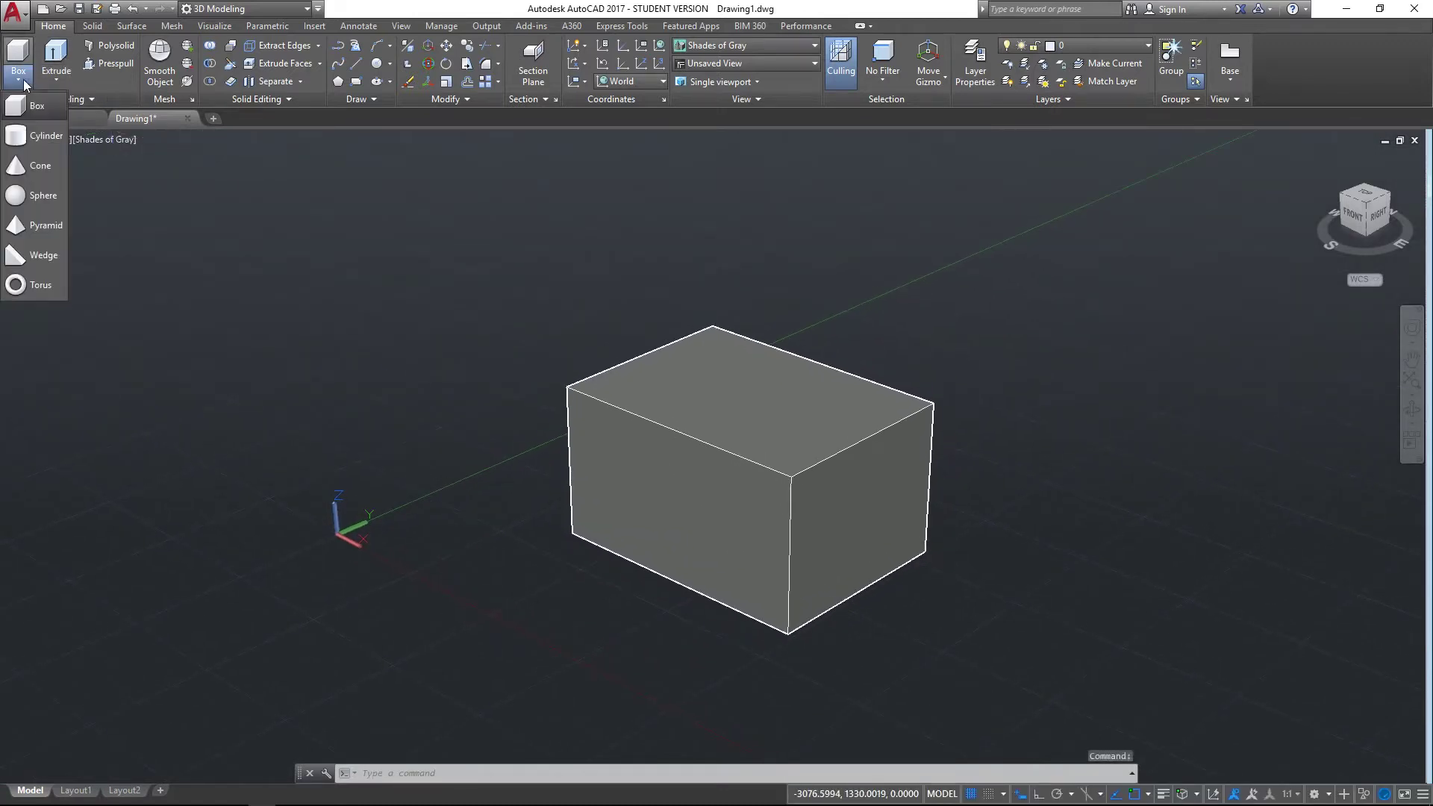
click(39, 140)
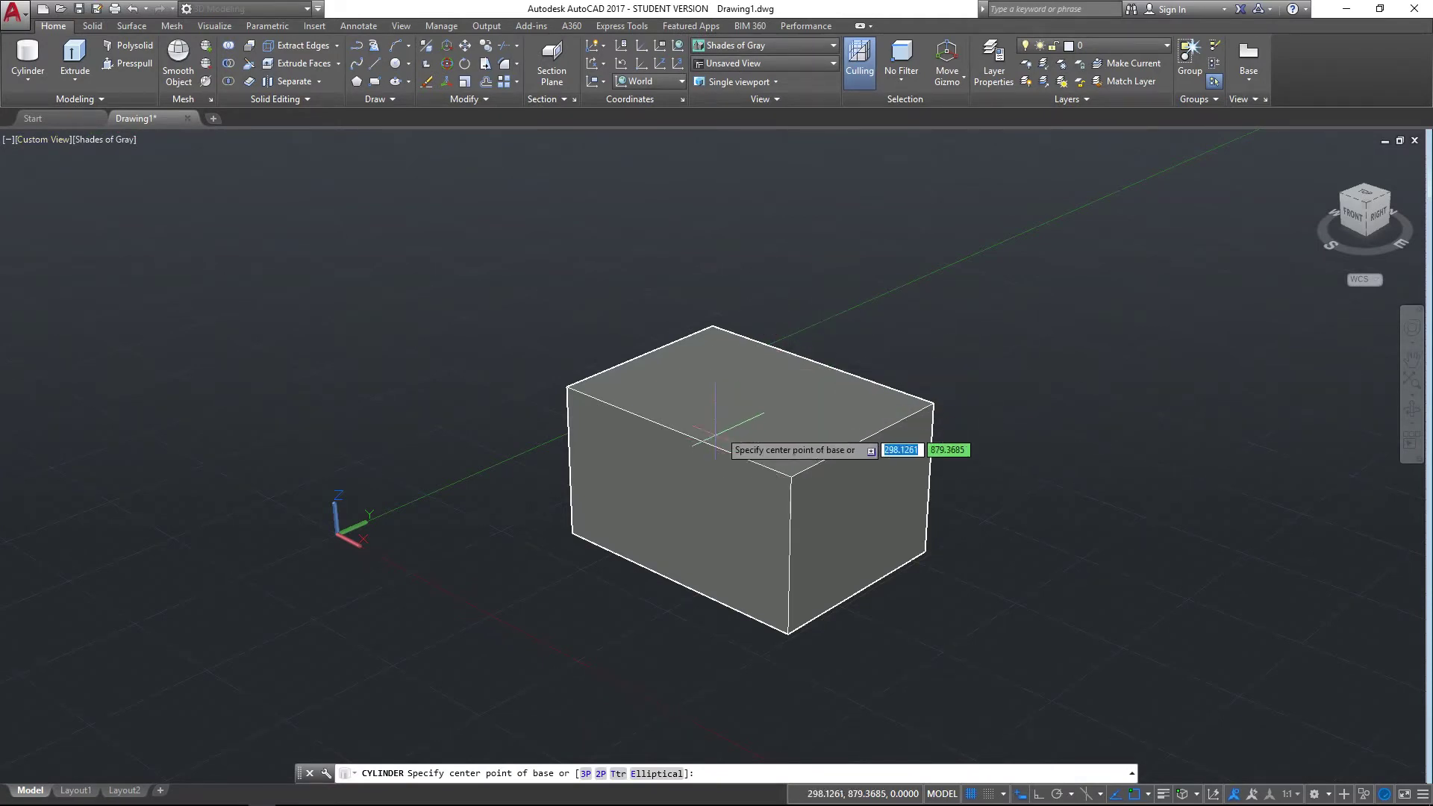
click(739, 409)
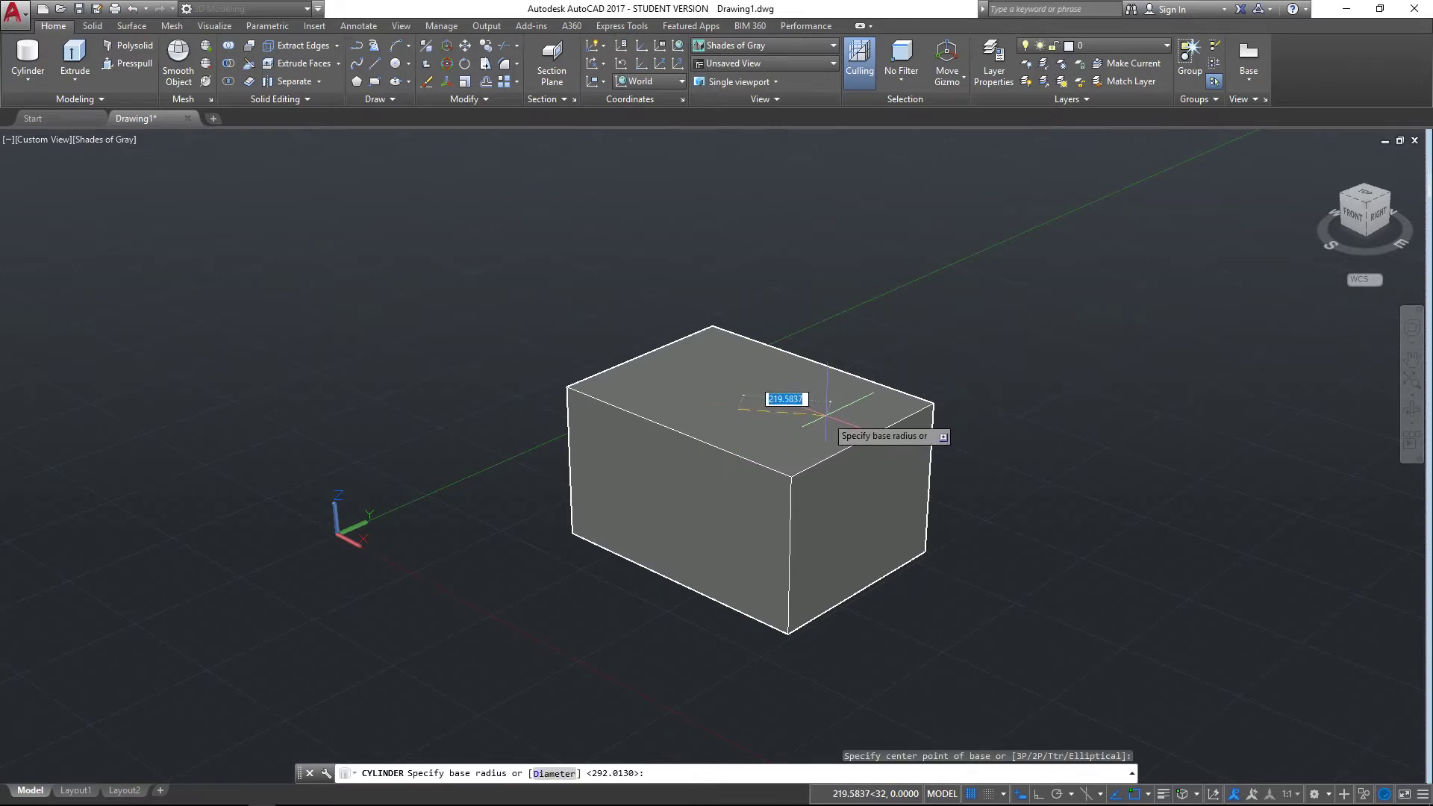
click(810, 420)
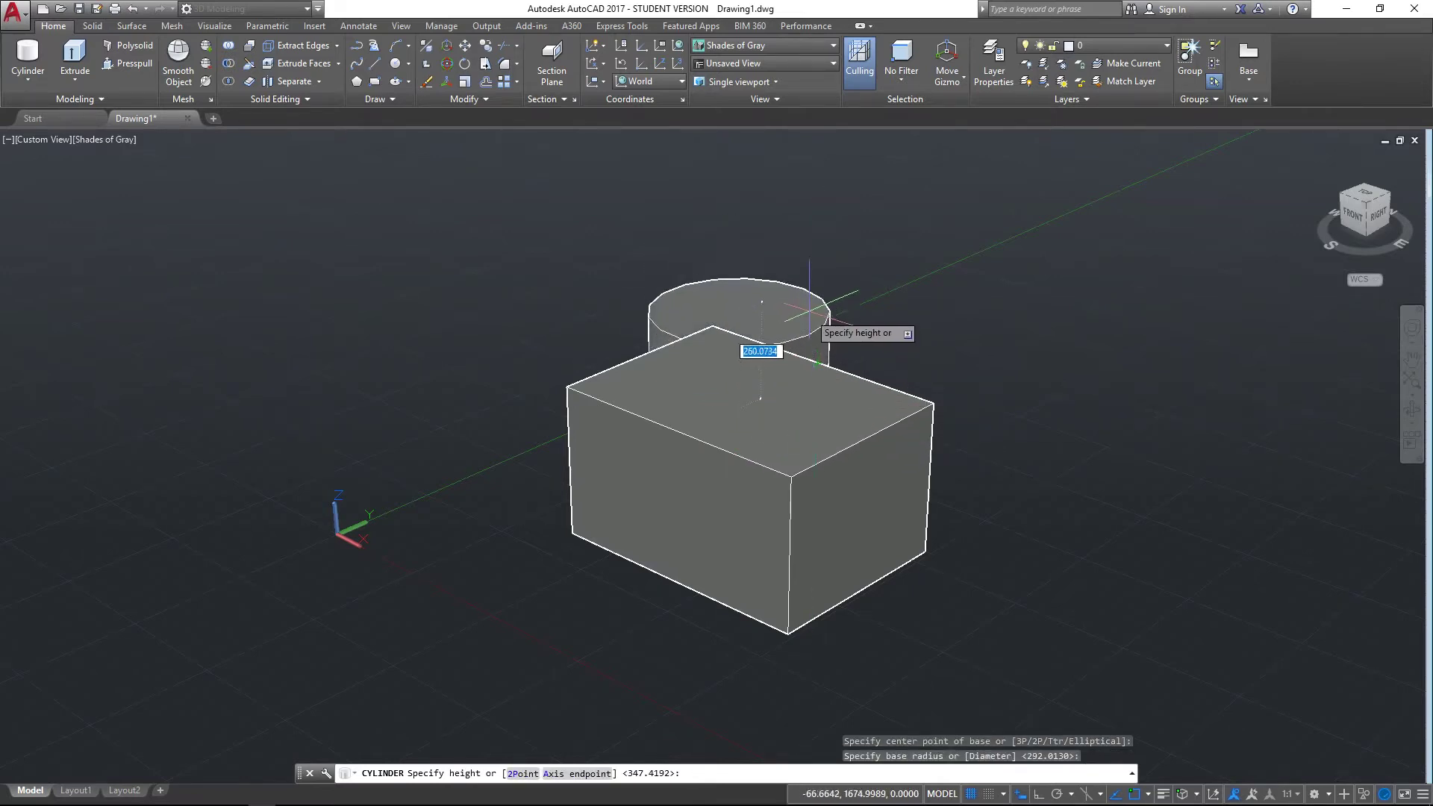
click(810, 289)
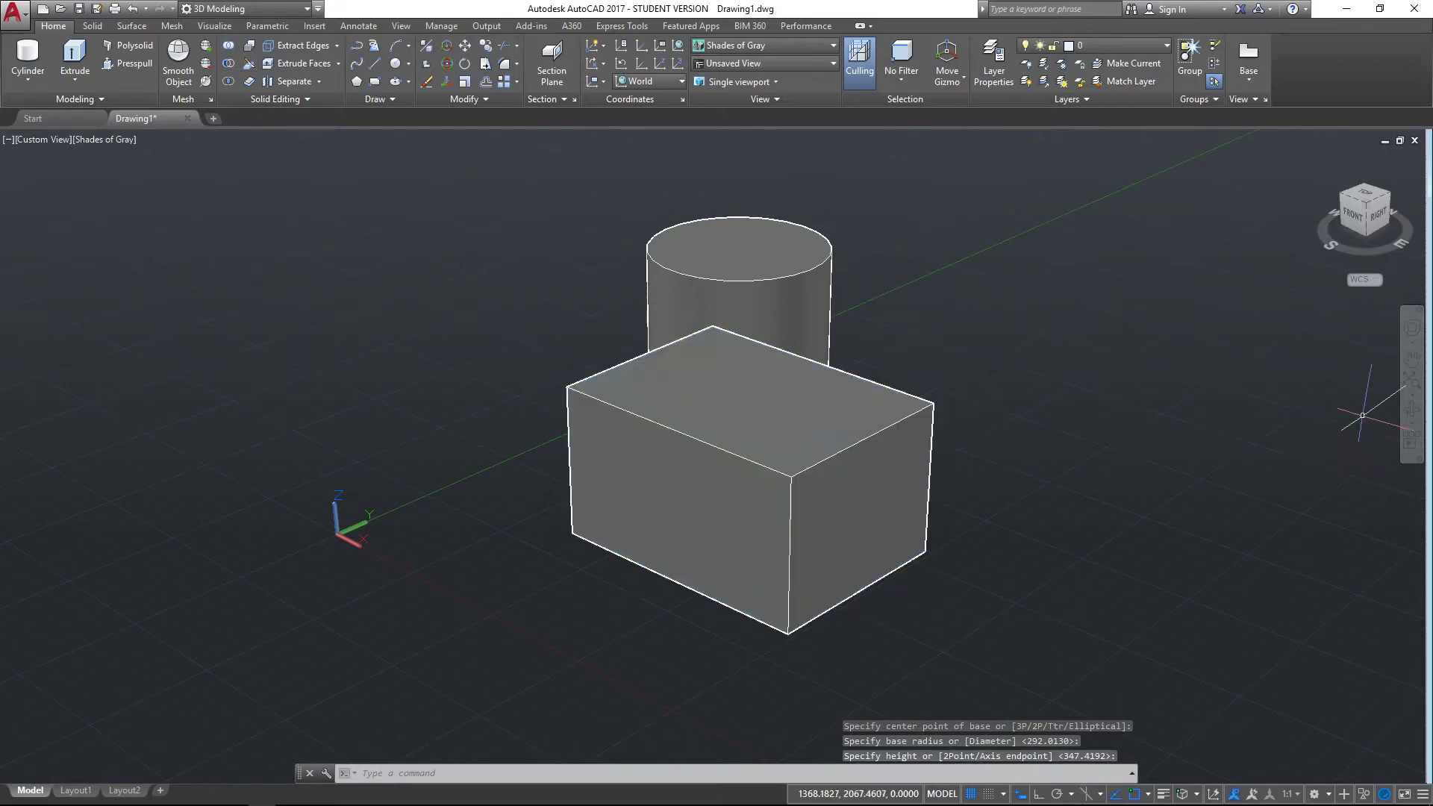
Step: Check the cylinder's position relative to the box from another angle and delete the cylinder
click(1407, 413)
mouse_move(1117, 535)
mouse_down()
mouse_move(969, 505)
mouse_move(950, 474)
mouse_move(858, 518)
mouse_move(760, 498)
mouse_move(915, 515)
mouse_move(1088, 471)
mouse_move(1132, 528)
mouse_move(1111, 526)
mouse_up()
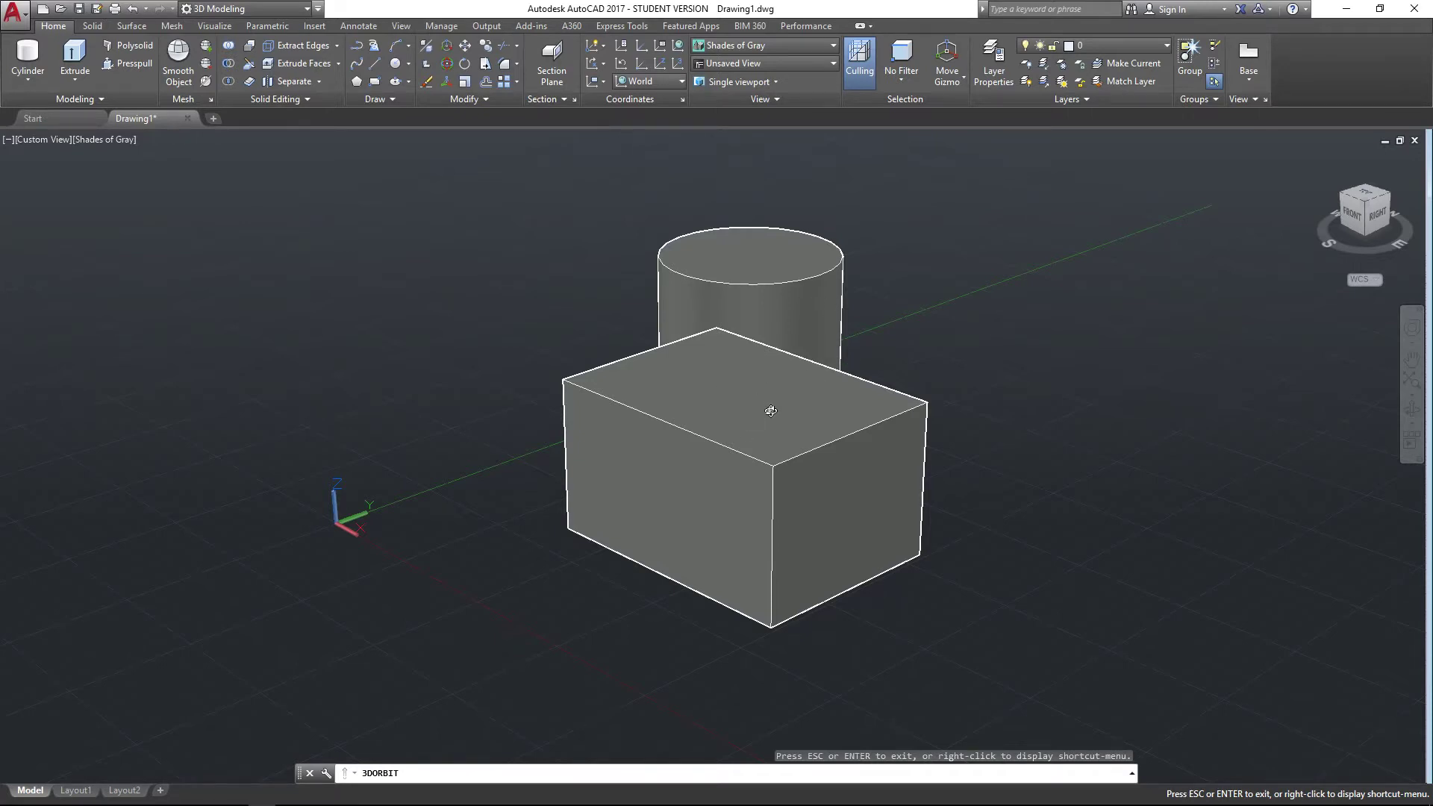
drag(1002, 464, 966, 548)
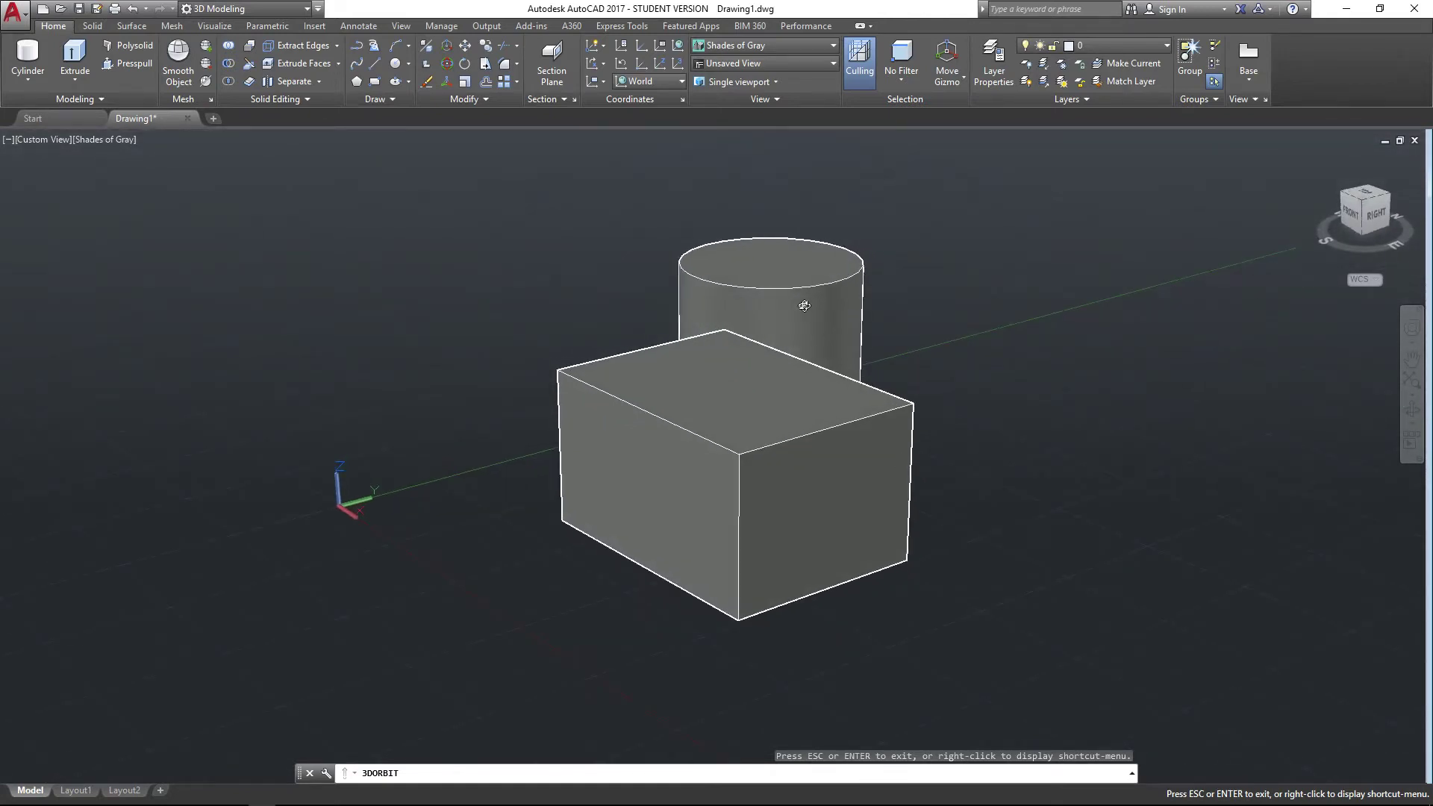
key(Escape)
click(819, 327)
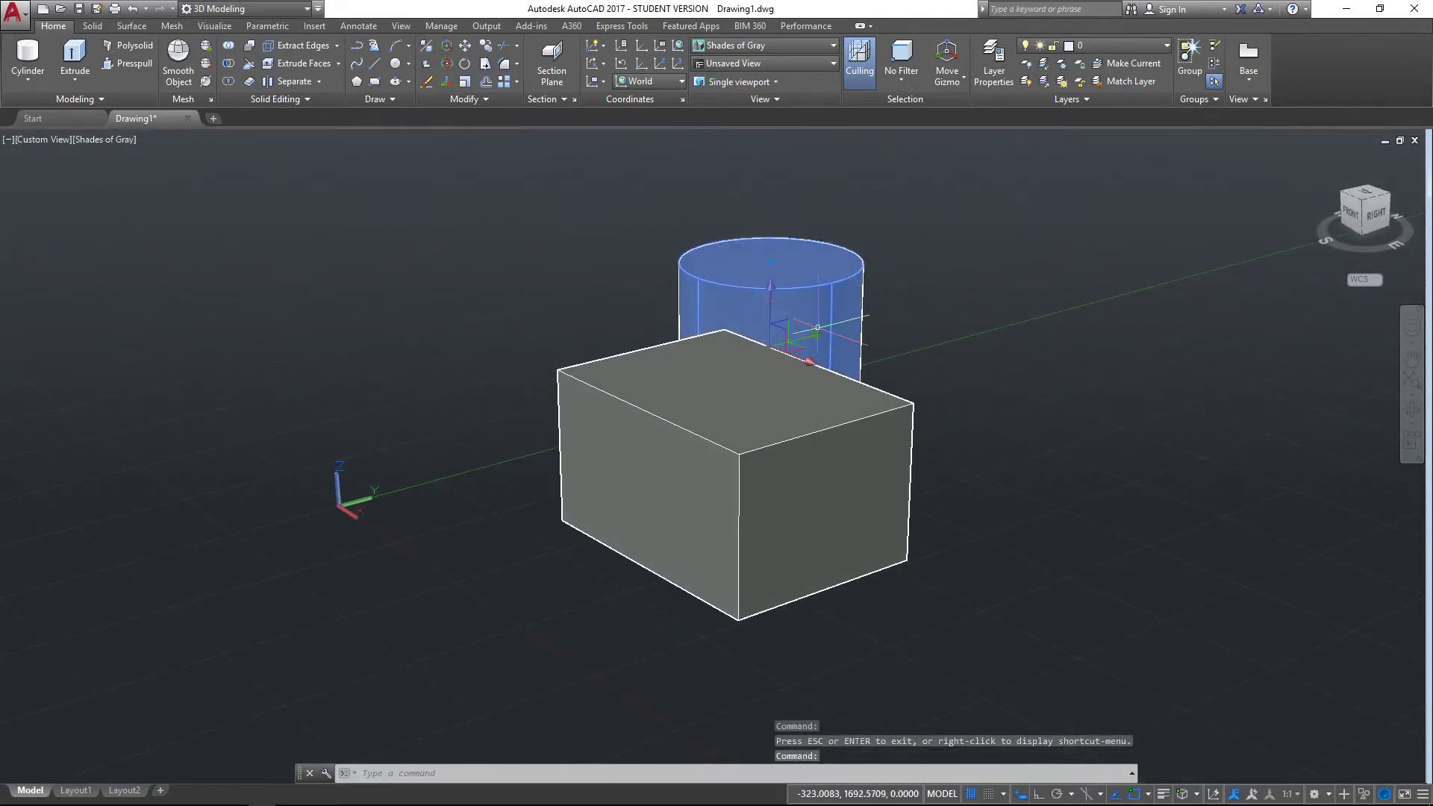
key(Delete)
Step: Try to place the UCS origin on the box's upper front corner with 3D object snap on and a freely picked X-axis, and undo it
mouse_move(545, 587)
middle_down()
mouse_move(586, 595)
mouse_move(598, 569)
middle_up()
mouse_move(595, 567)
mouse_down()
mouse_move(644, 568)
mouse_move(624, 579)
mouse_up()
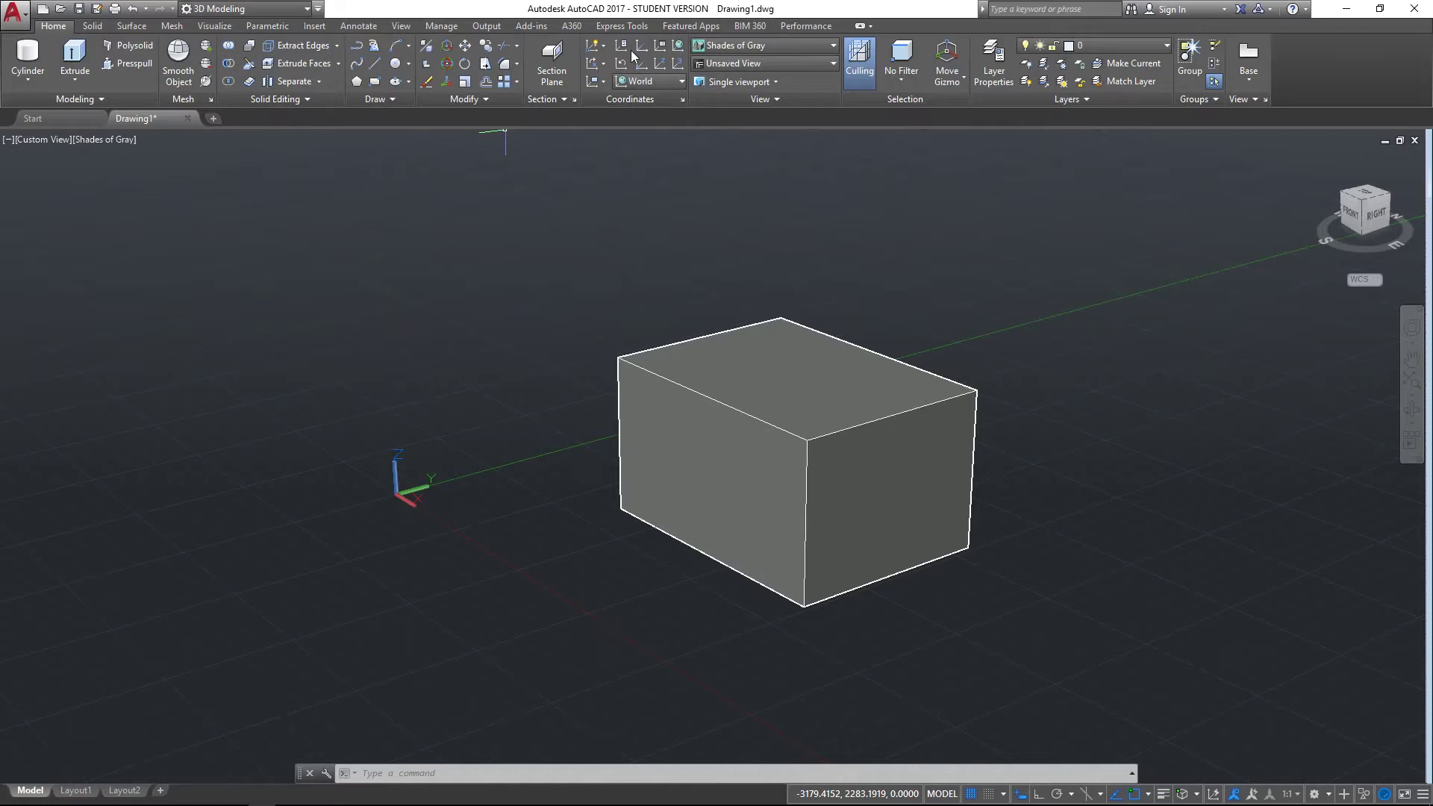
click(590, 84)
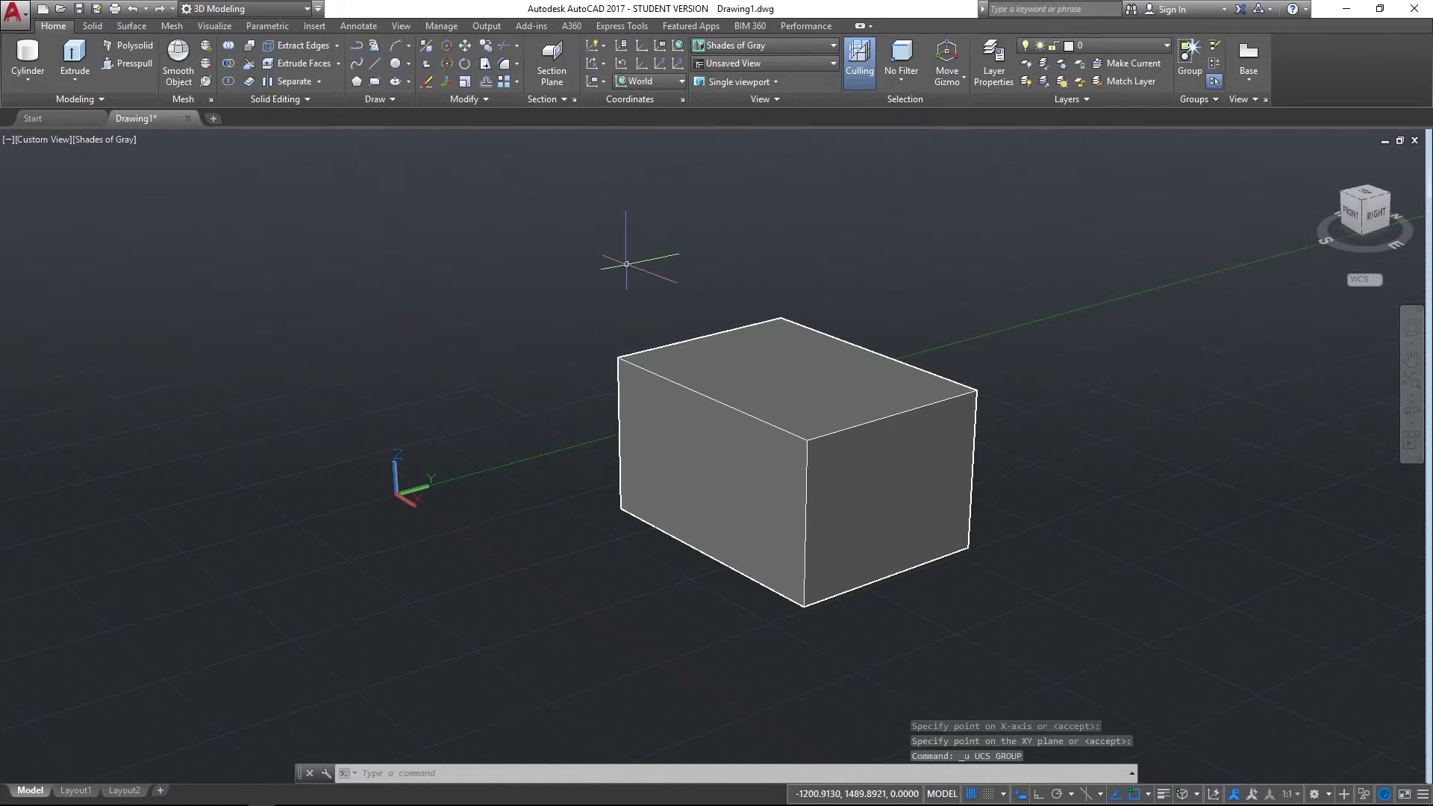
click(642, 51)
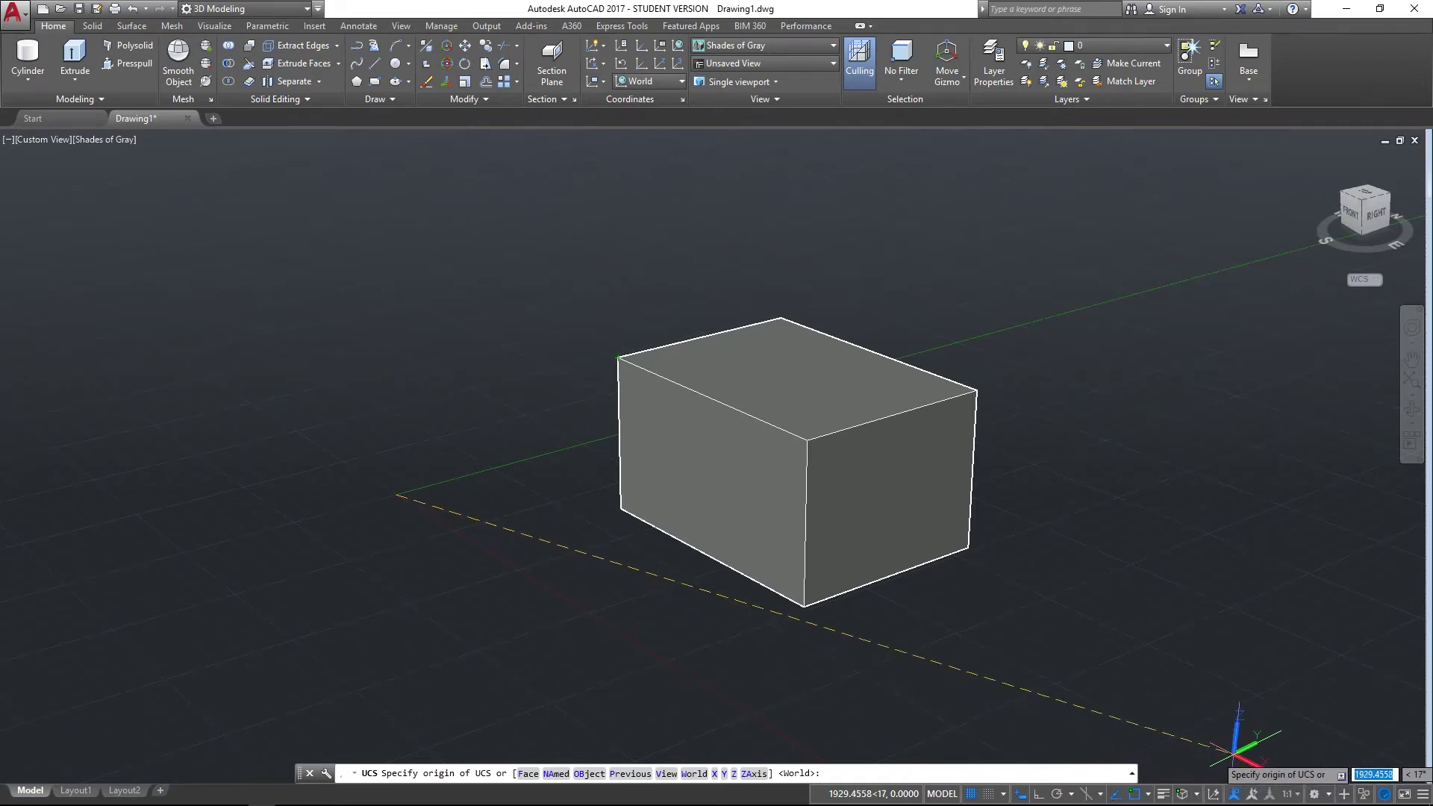
click(1199, 794)
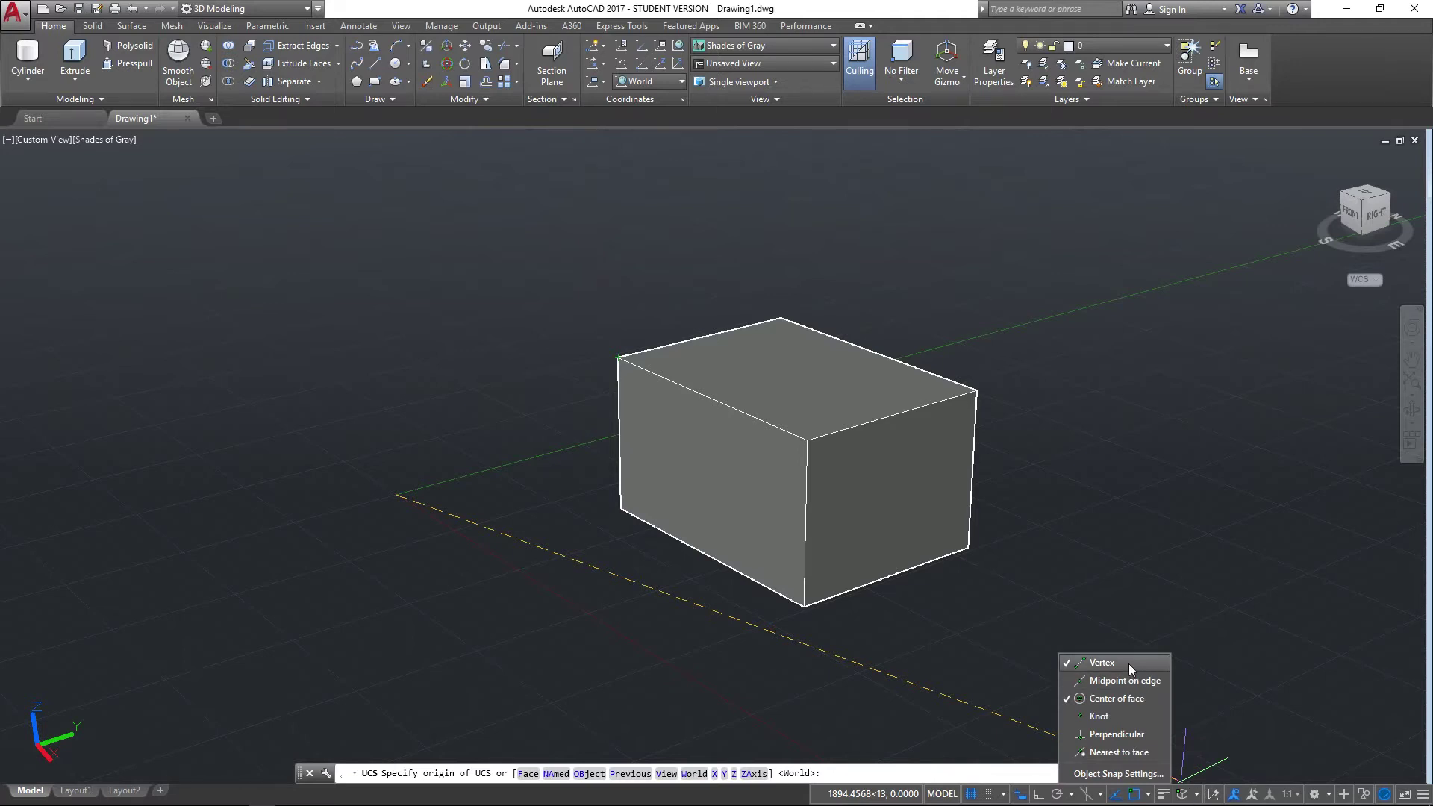
click(1184, 795)
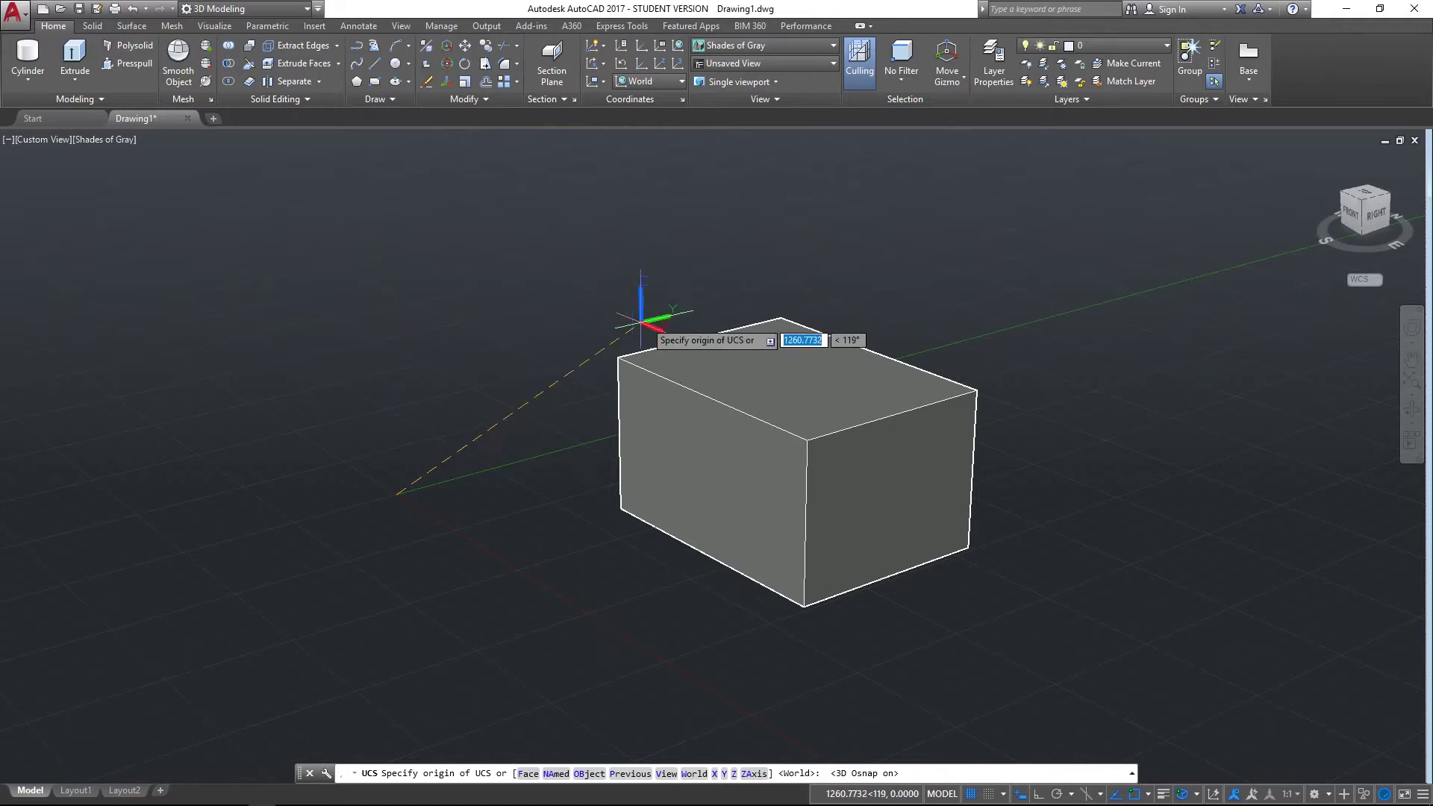
click(618, 357)
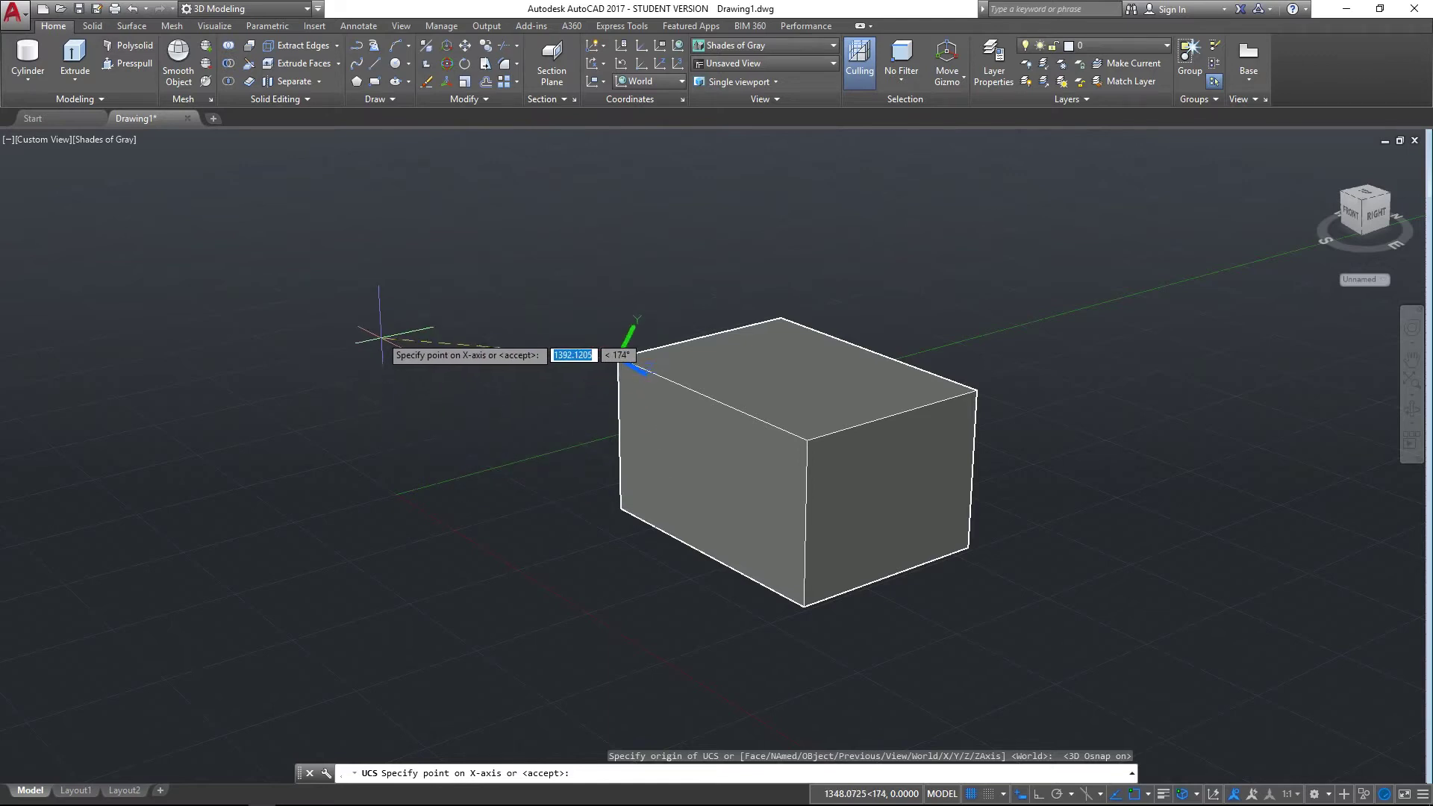
click(376, 359)
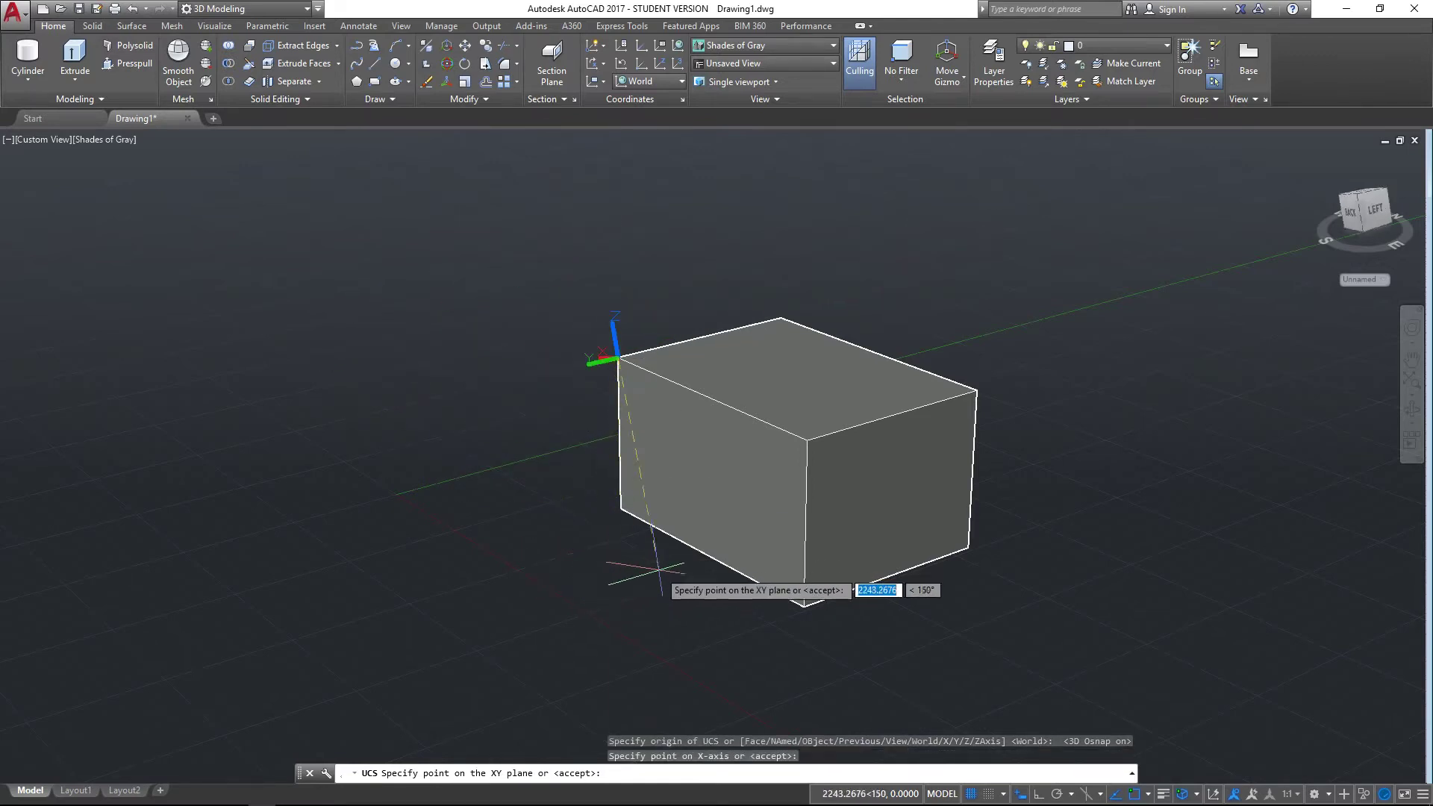
key(Return)
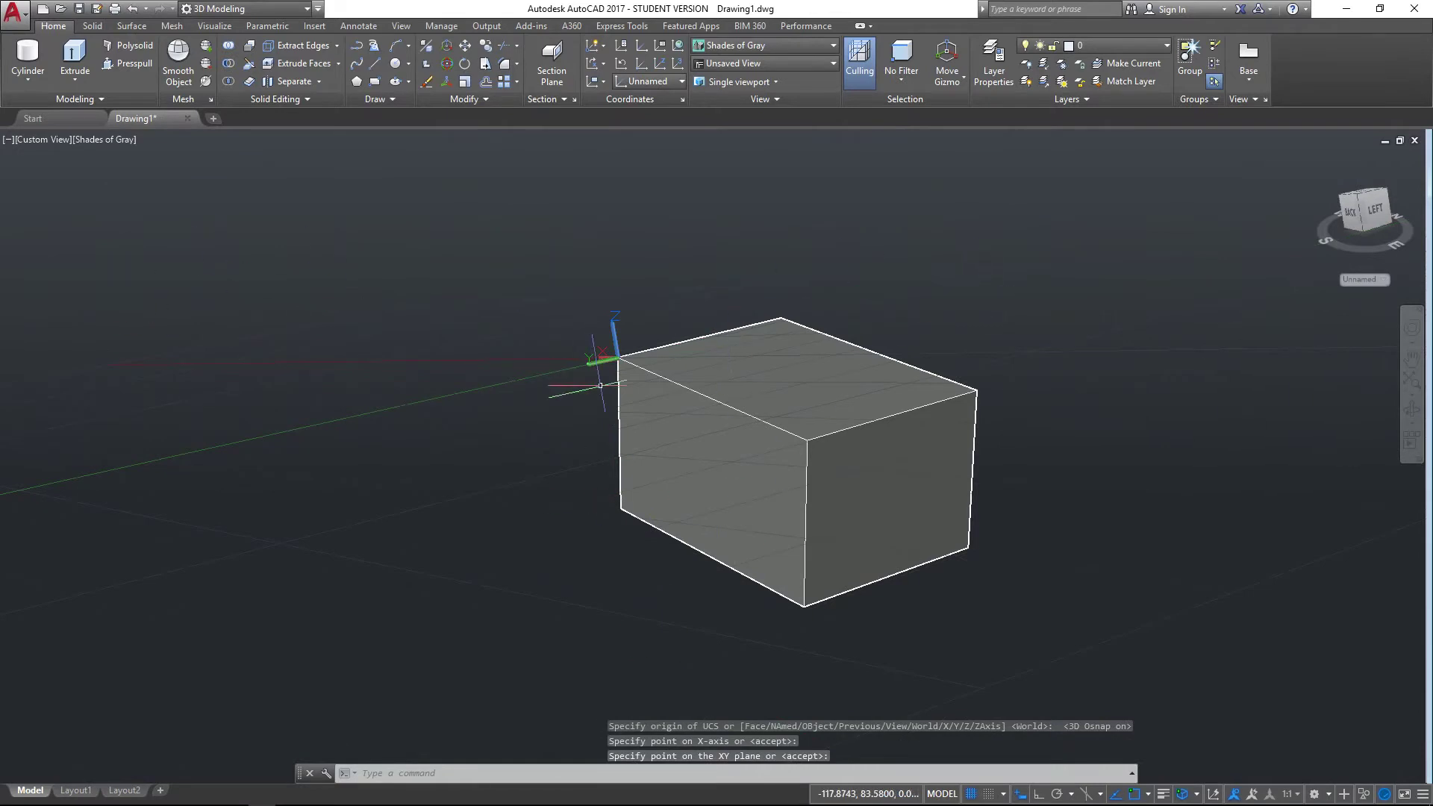
key(ctrl+z)
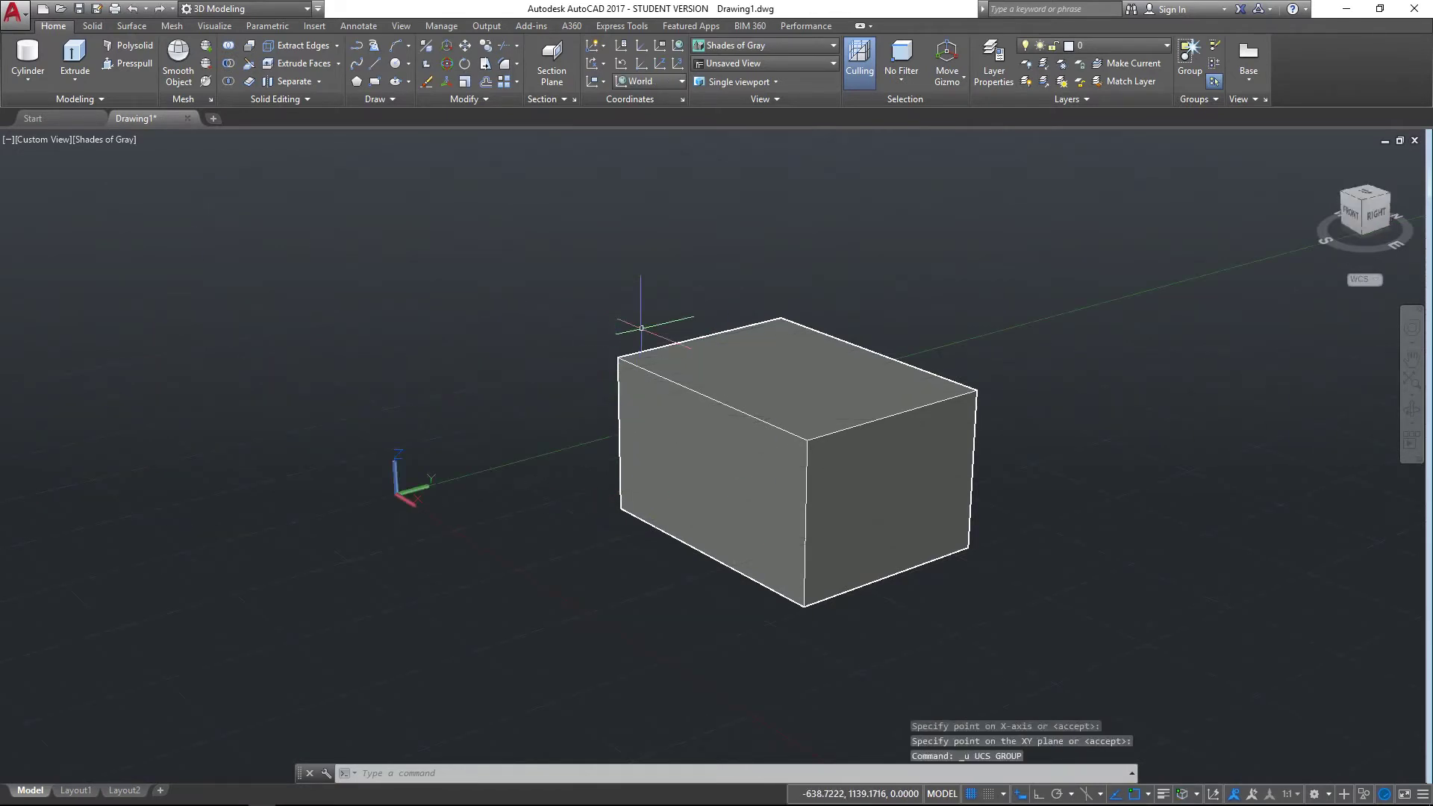
Step: Place the UCS origin on the box's upper front-left corner with the X-axis running along the front top edge
click(646, 44)
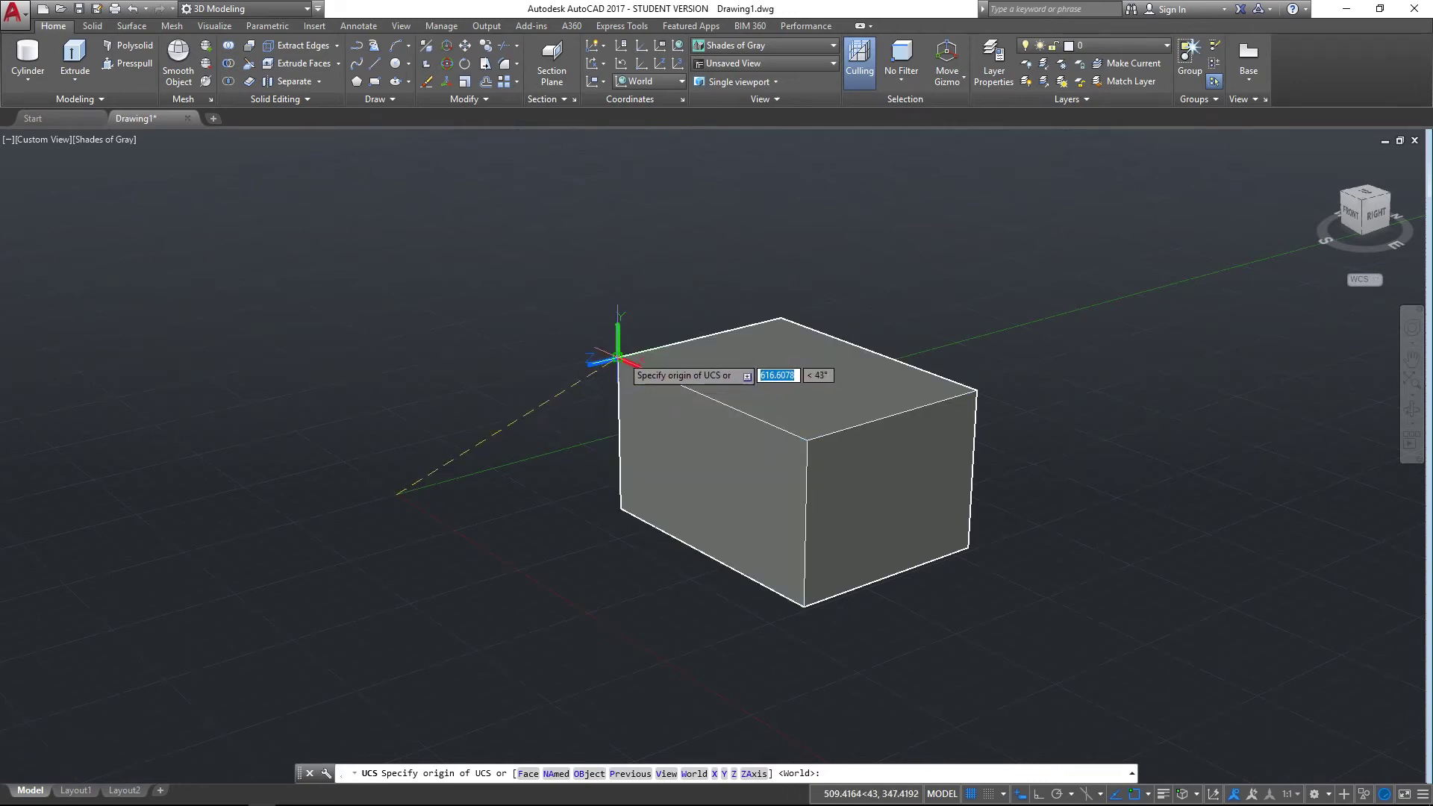
click(618, 358)
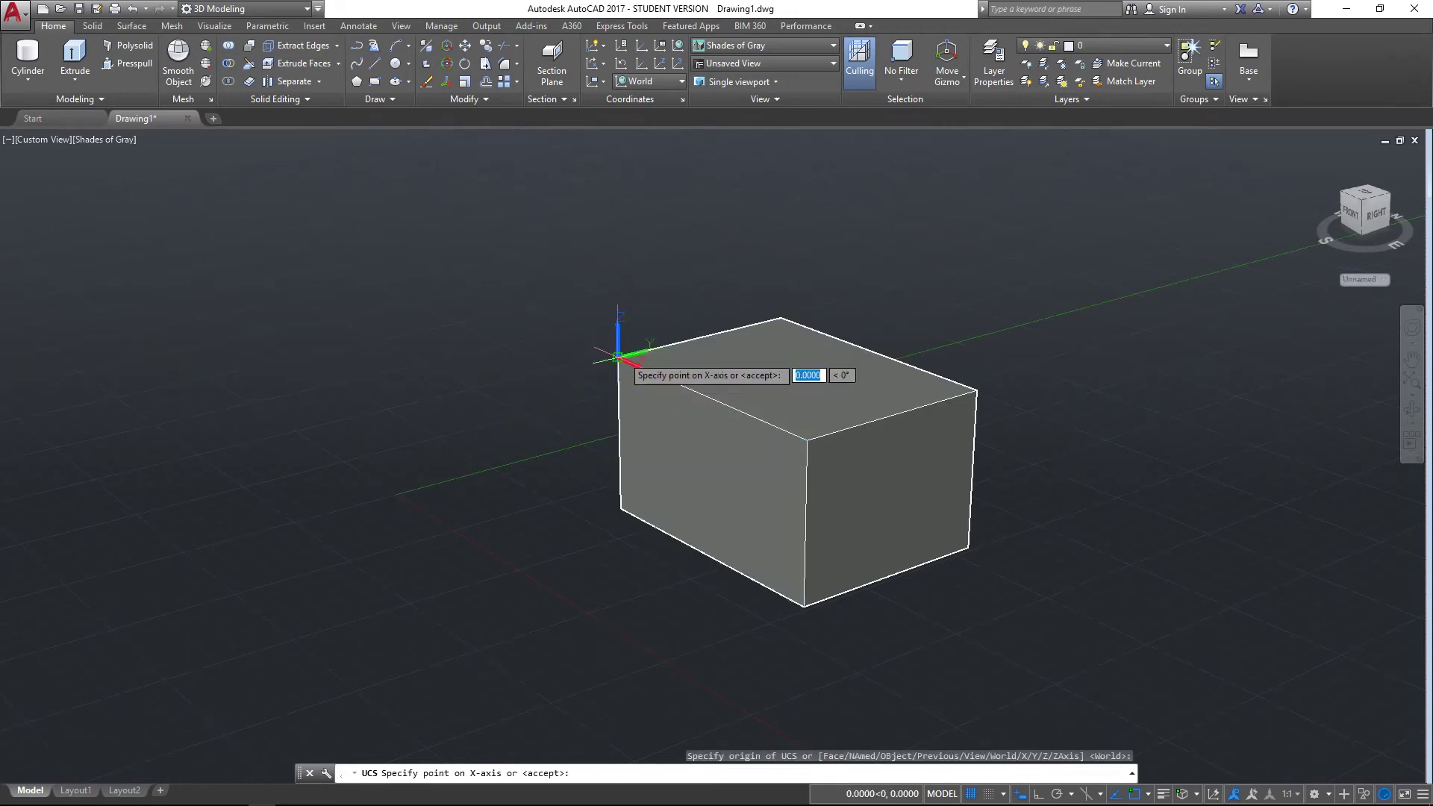
click(807, 441)
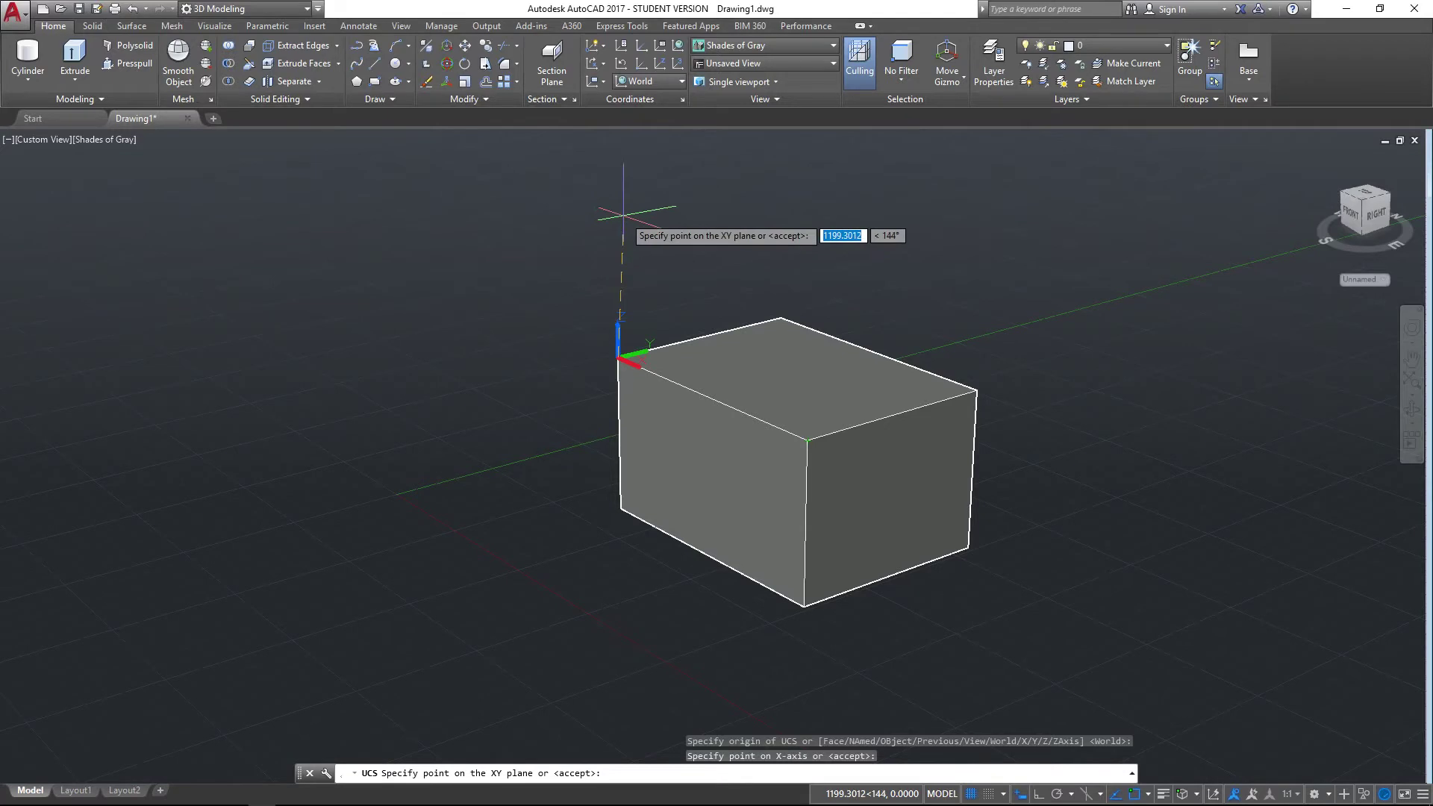
click(623, 215)
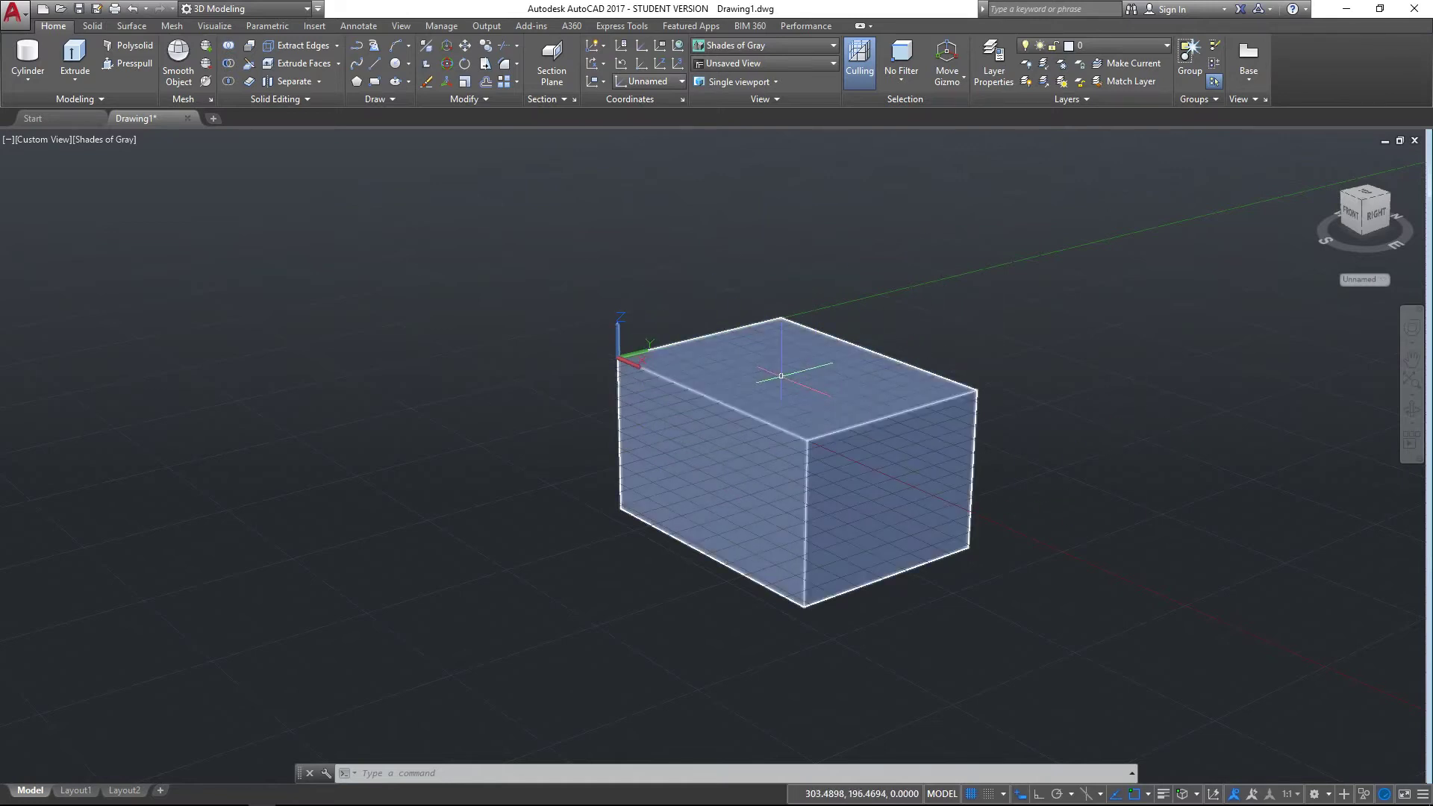
Step: Create a cylinder about 134 in radius and 325 high on the centre of the box's top face, with 3D object snap on
click(51, 49)
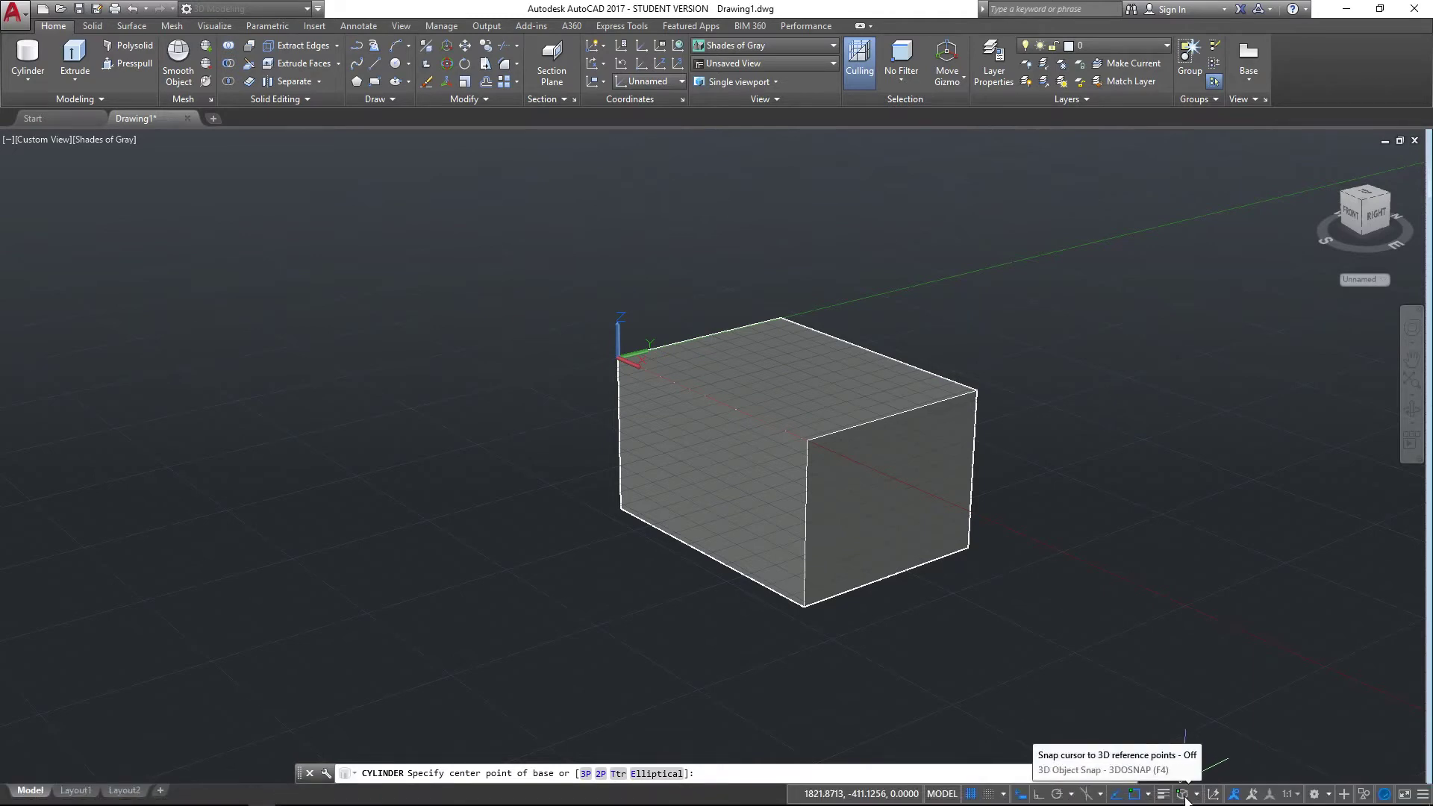
click(1183, 794)
click(1195, 794)
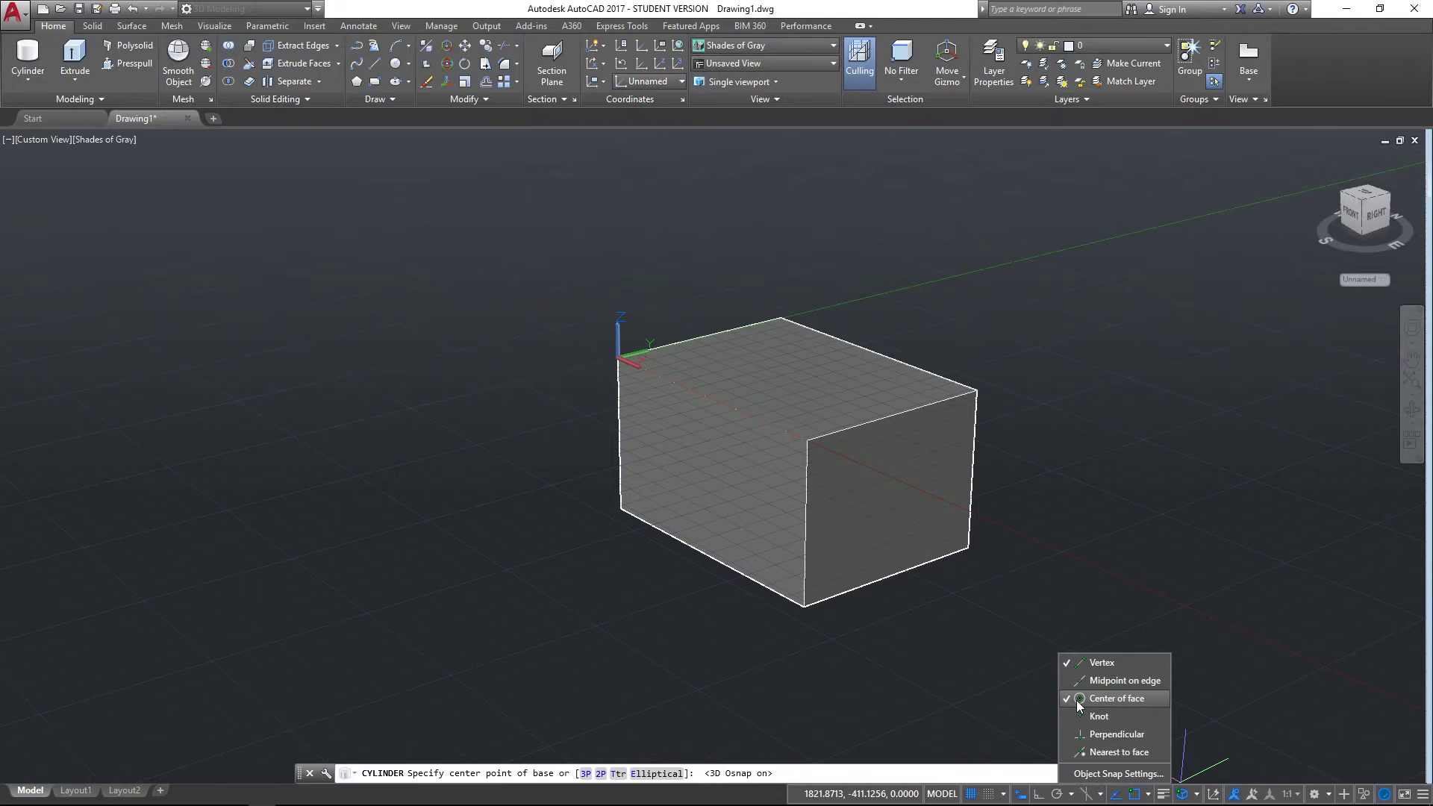
click(980, 451)
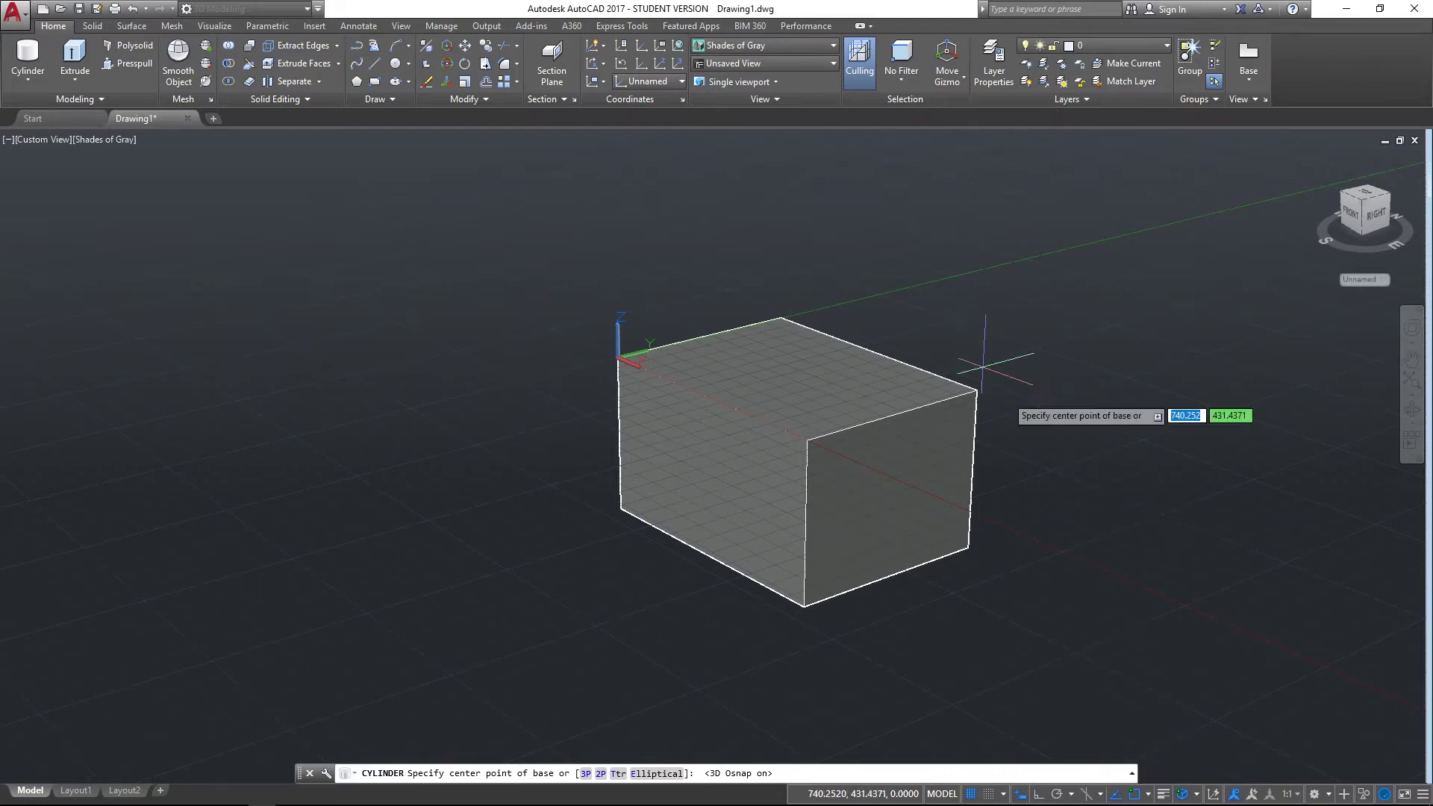
click(794, 371)
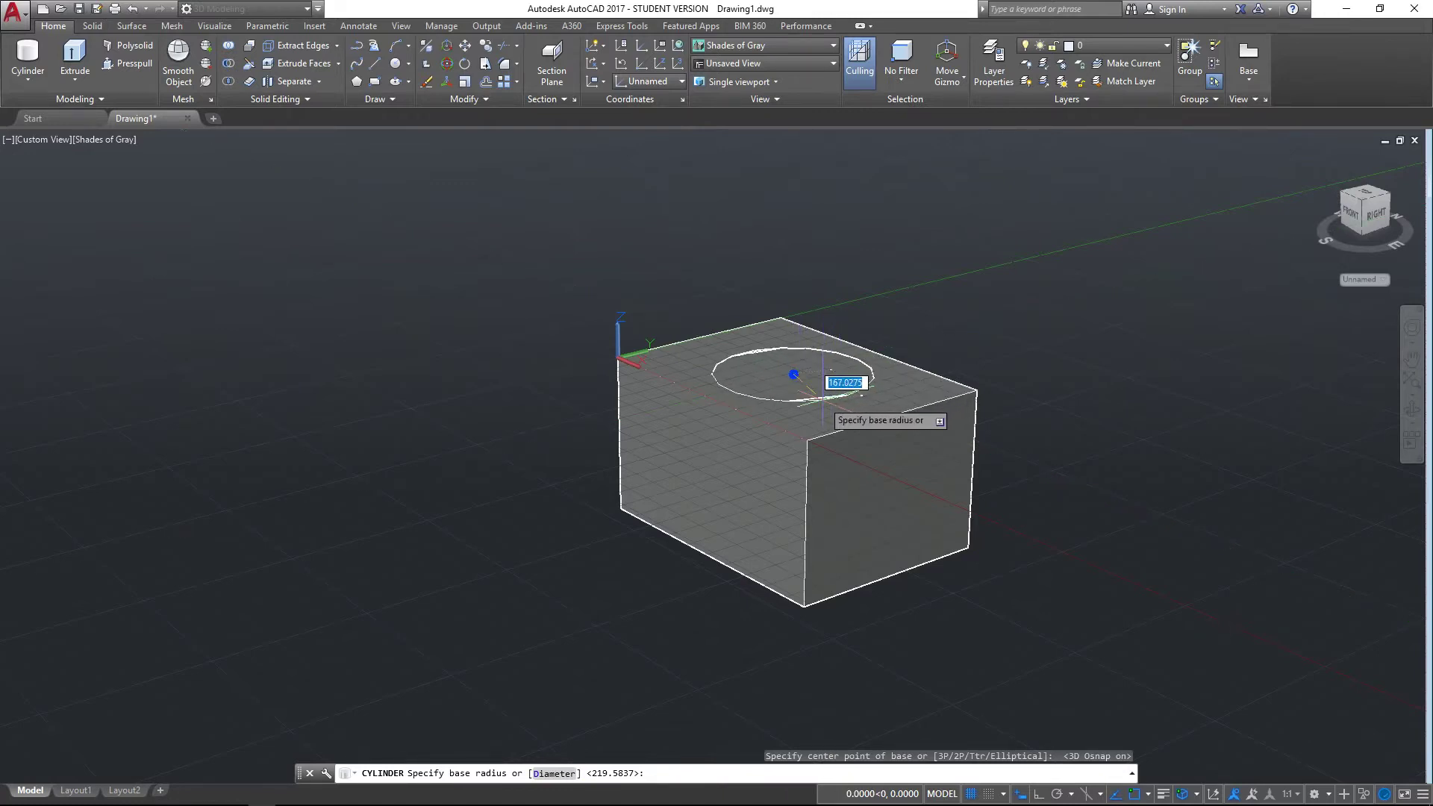
click(829, 387)
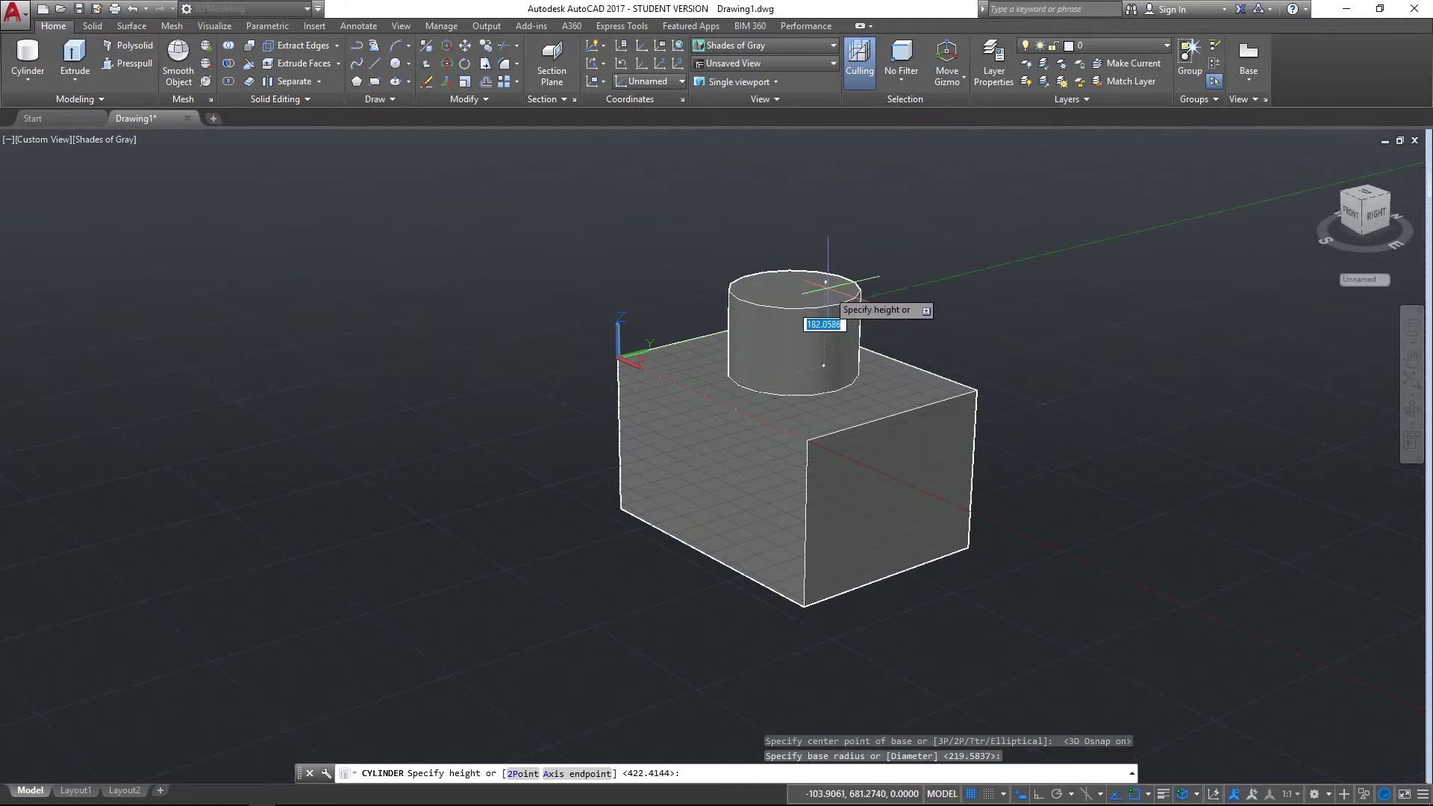
click(827, 216)
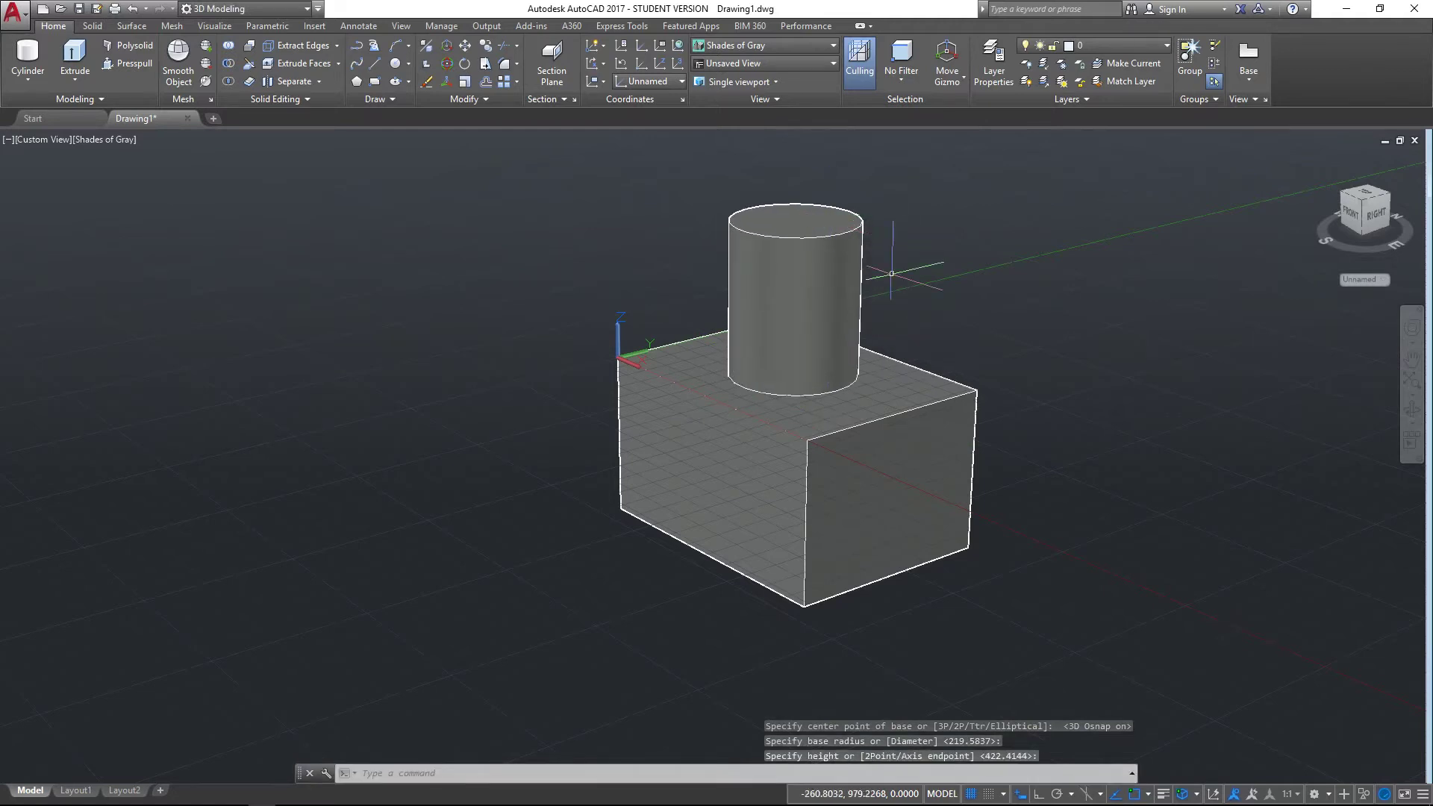
middle_drag(950, 345, 902, 384)
middle_drag(938, 470, 939, 521)
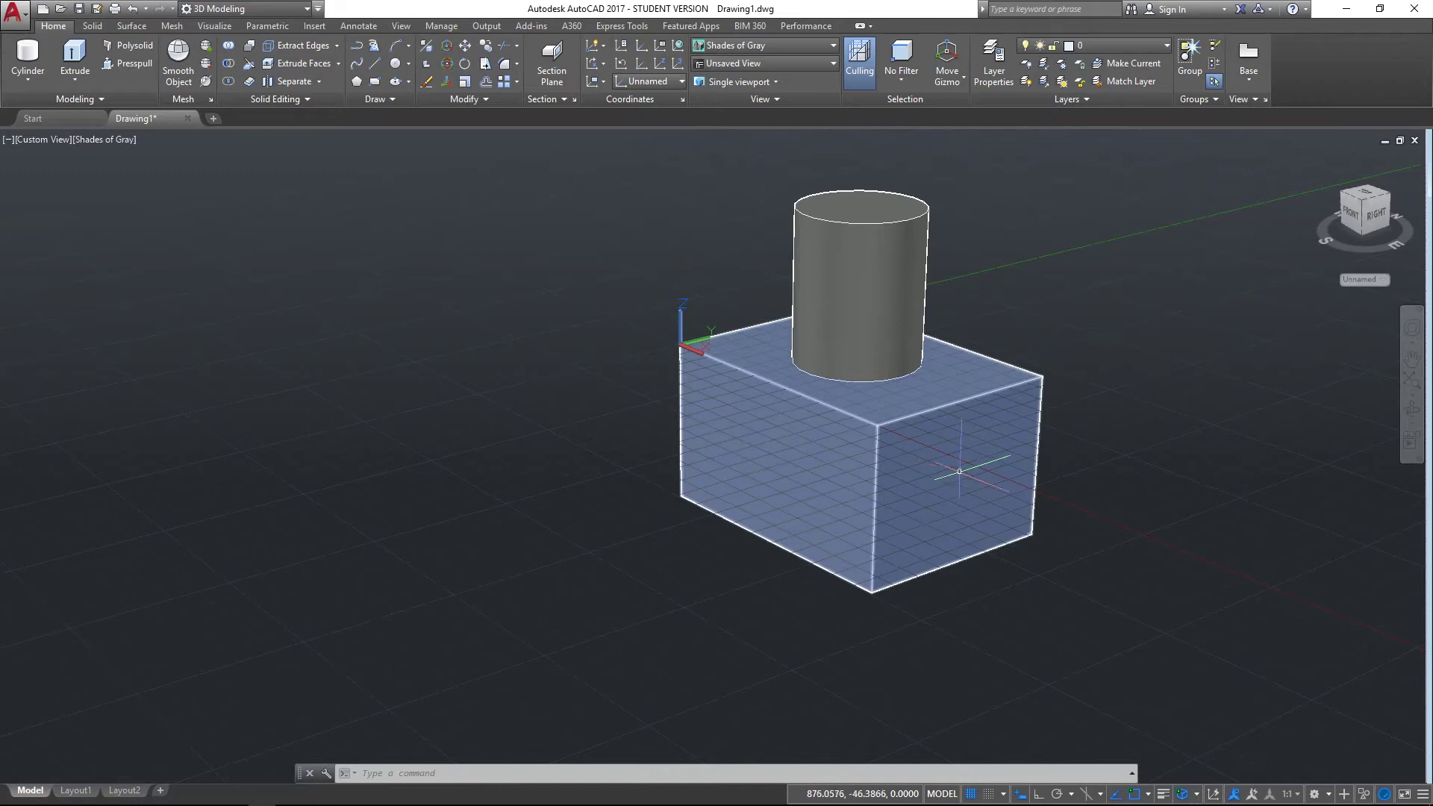
Step: Try a freehand cone about 321 in radius and 331 high beside the box's right face centre, and undo it
click(27, 79)
click(34, 165)
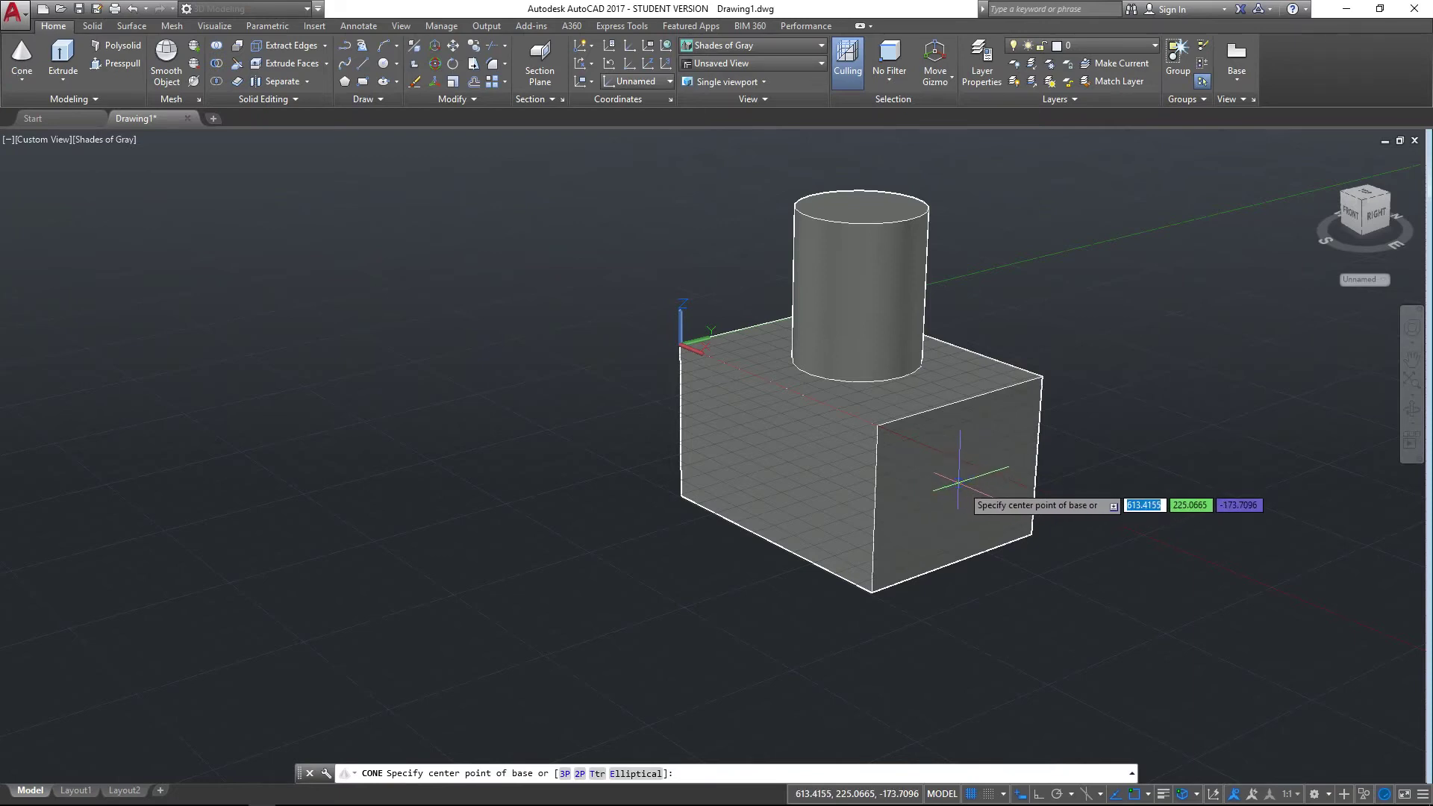
click(908, 478)
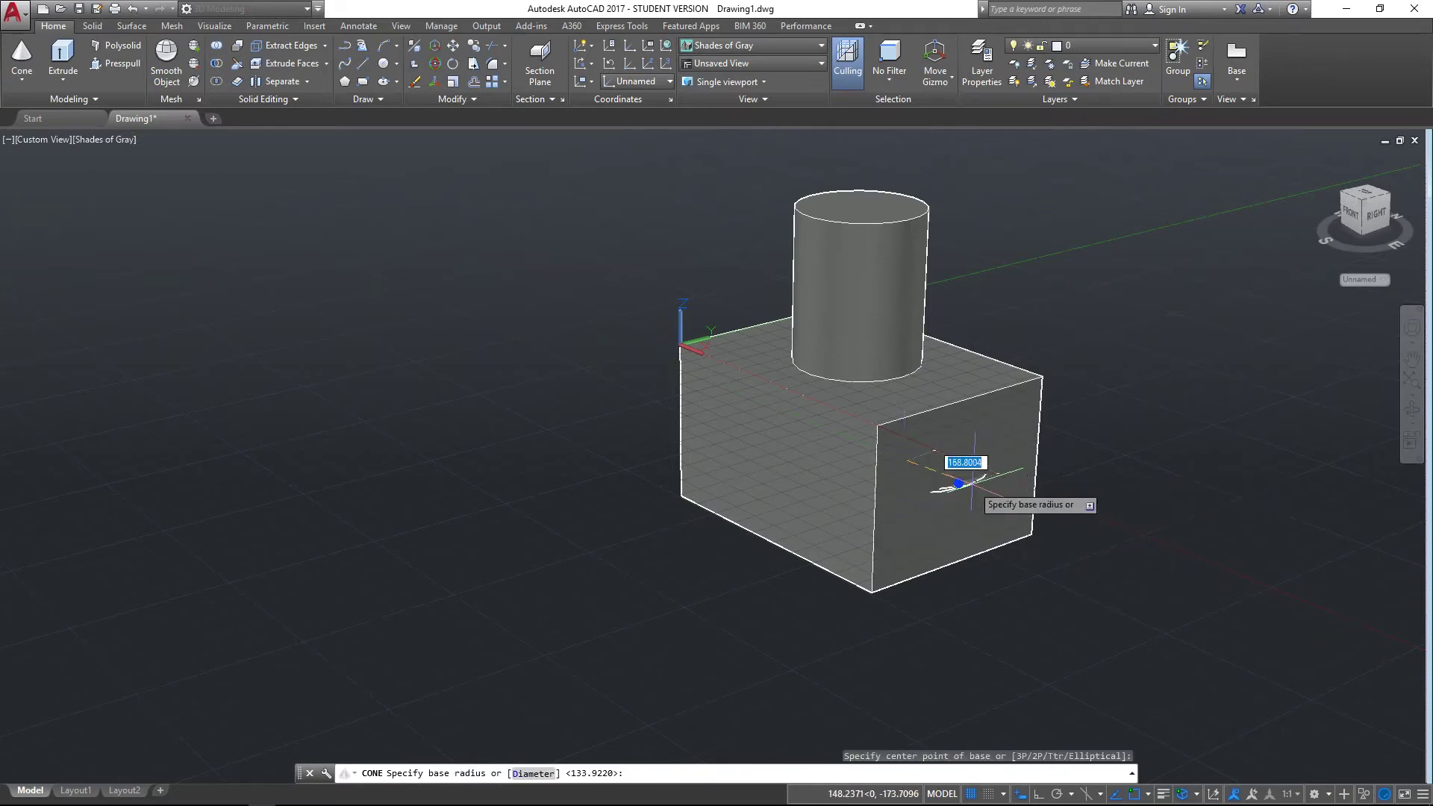
click(1004, 514)
click(1043, 439)
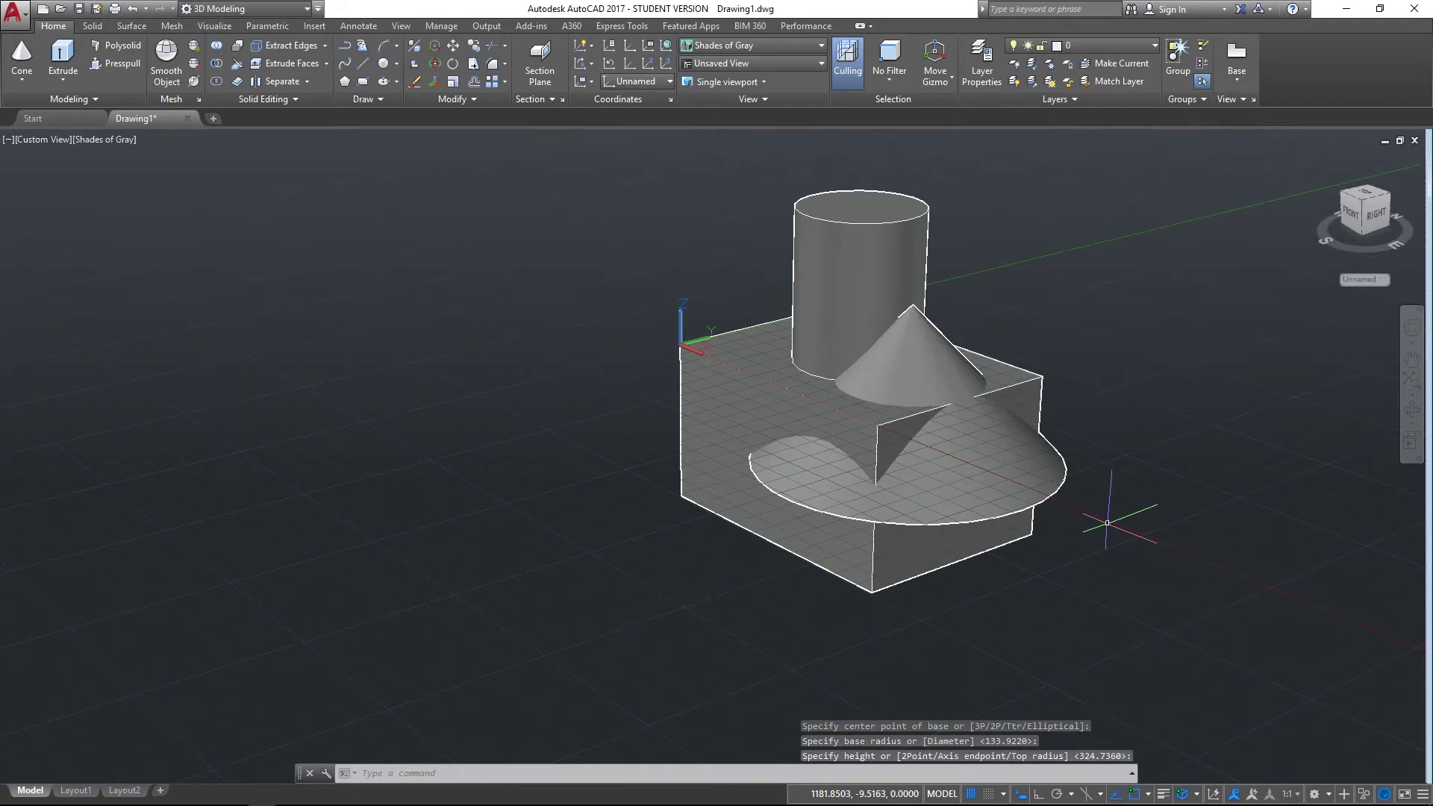
key(ctrl+z)
Step: Create a cone about 207 in radius and 284 high, snapped to the centre of the box's right face, and delete it
click(22, 79)
click(22, 165)
click(963, 496)
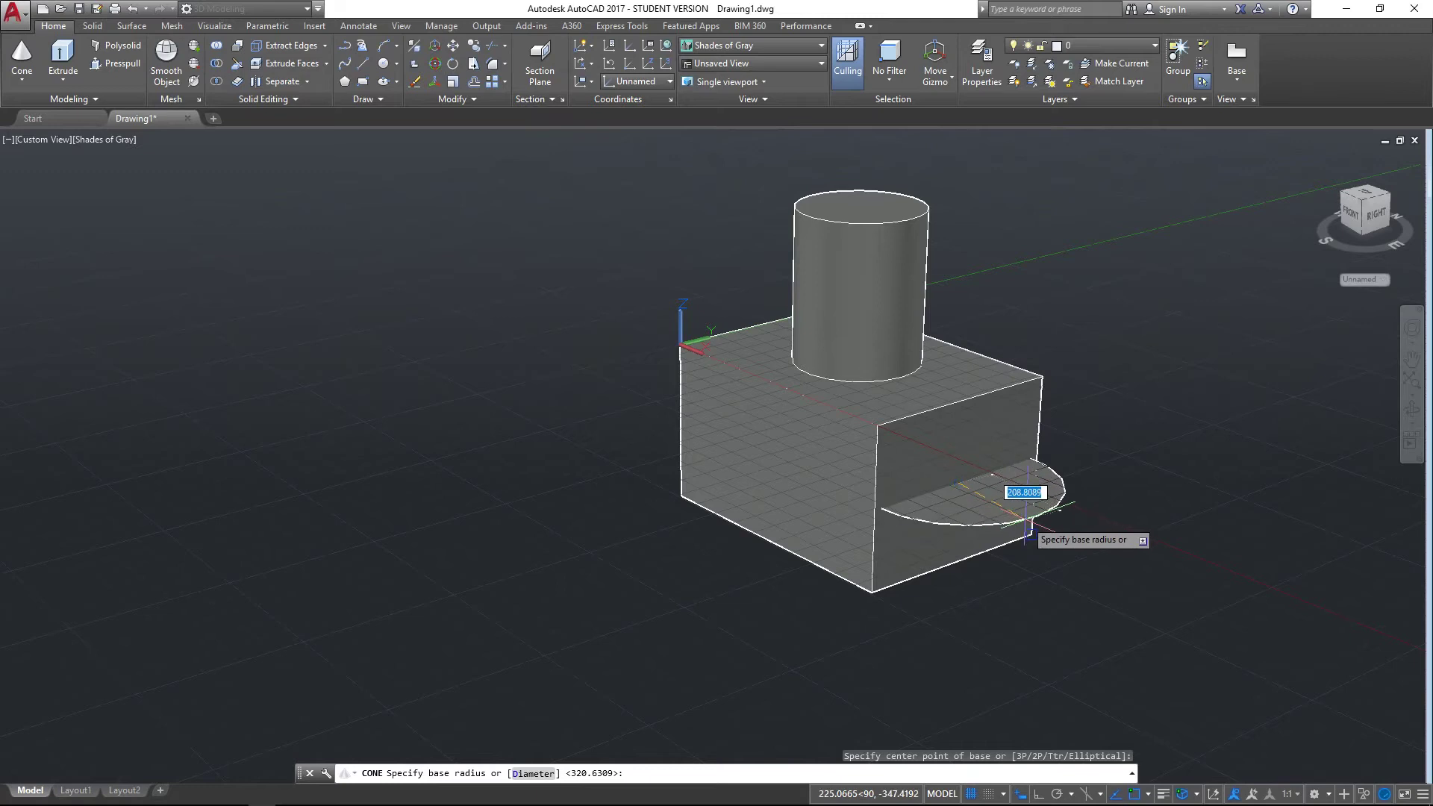
click(960, 485)
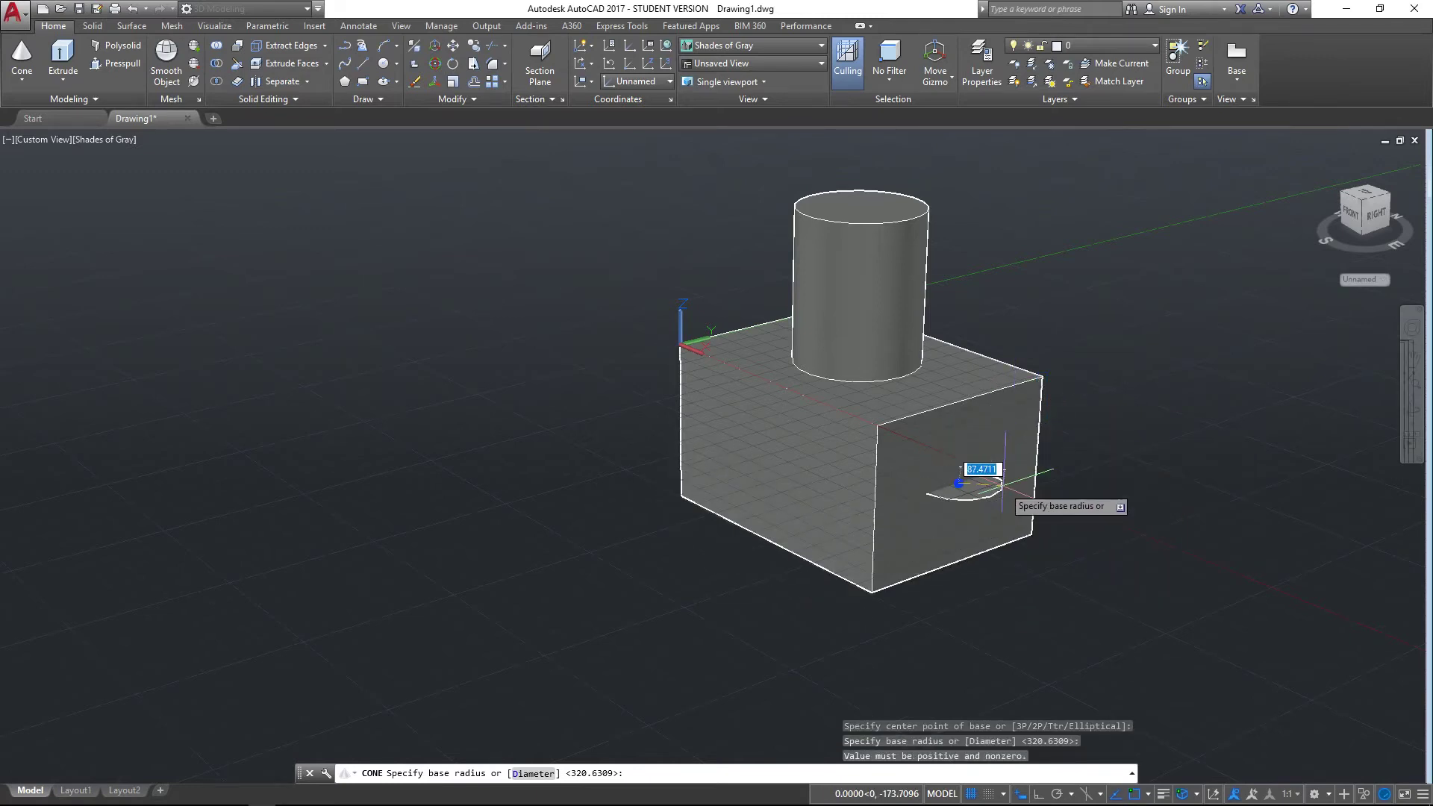
click(960, 486)
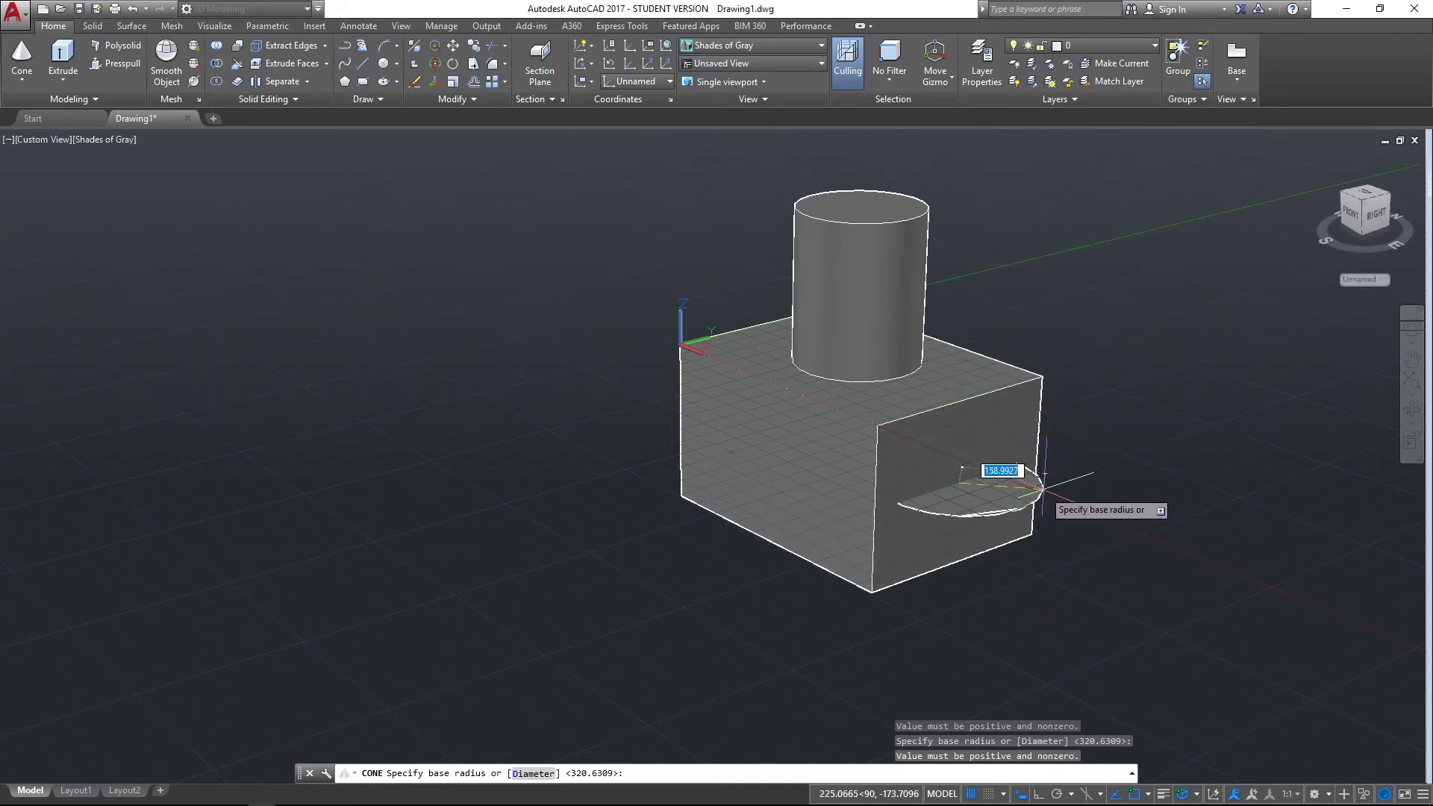
click(1065, 489)
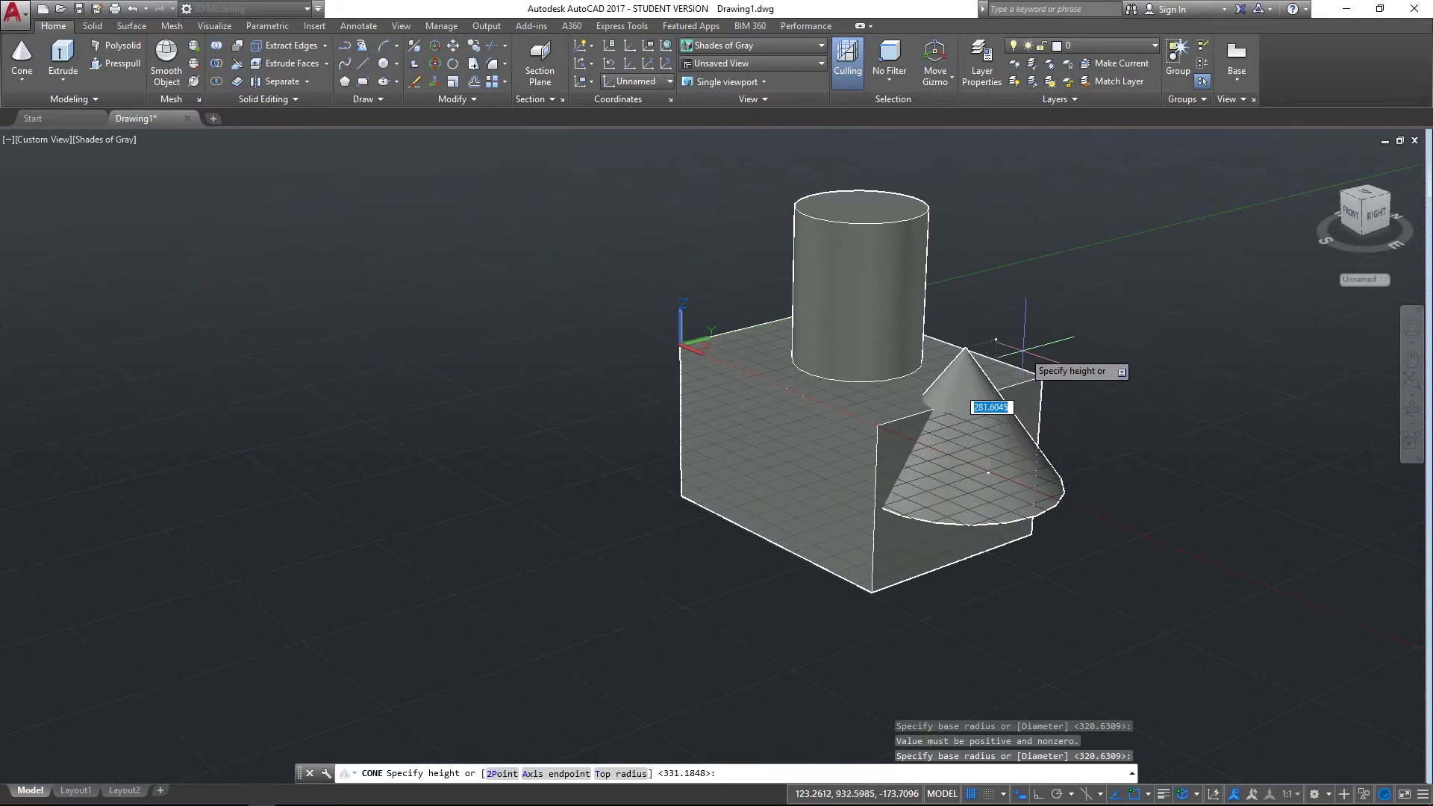
click(1023, 355)
click(931, 451)
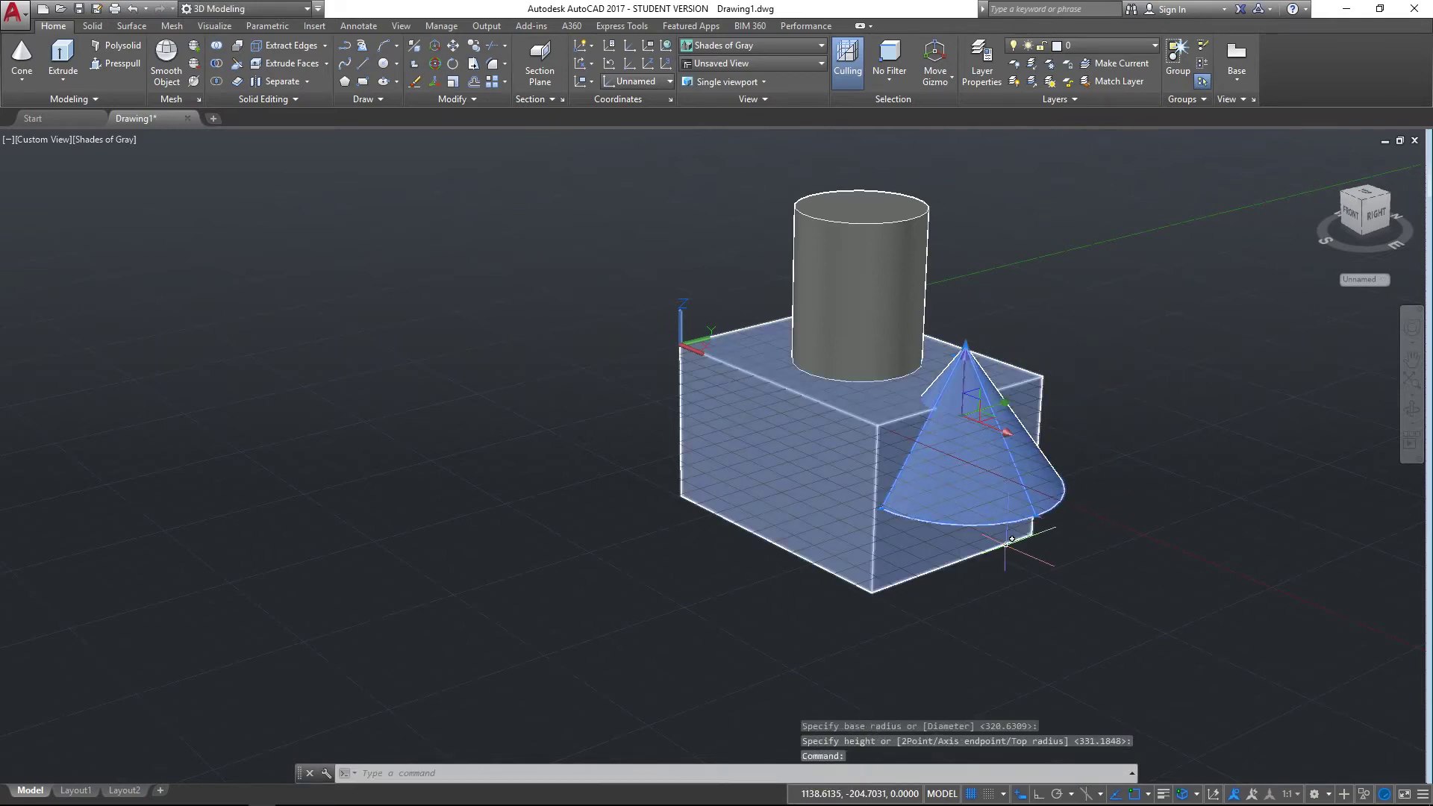
key(Delete)
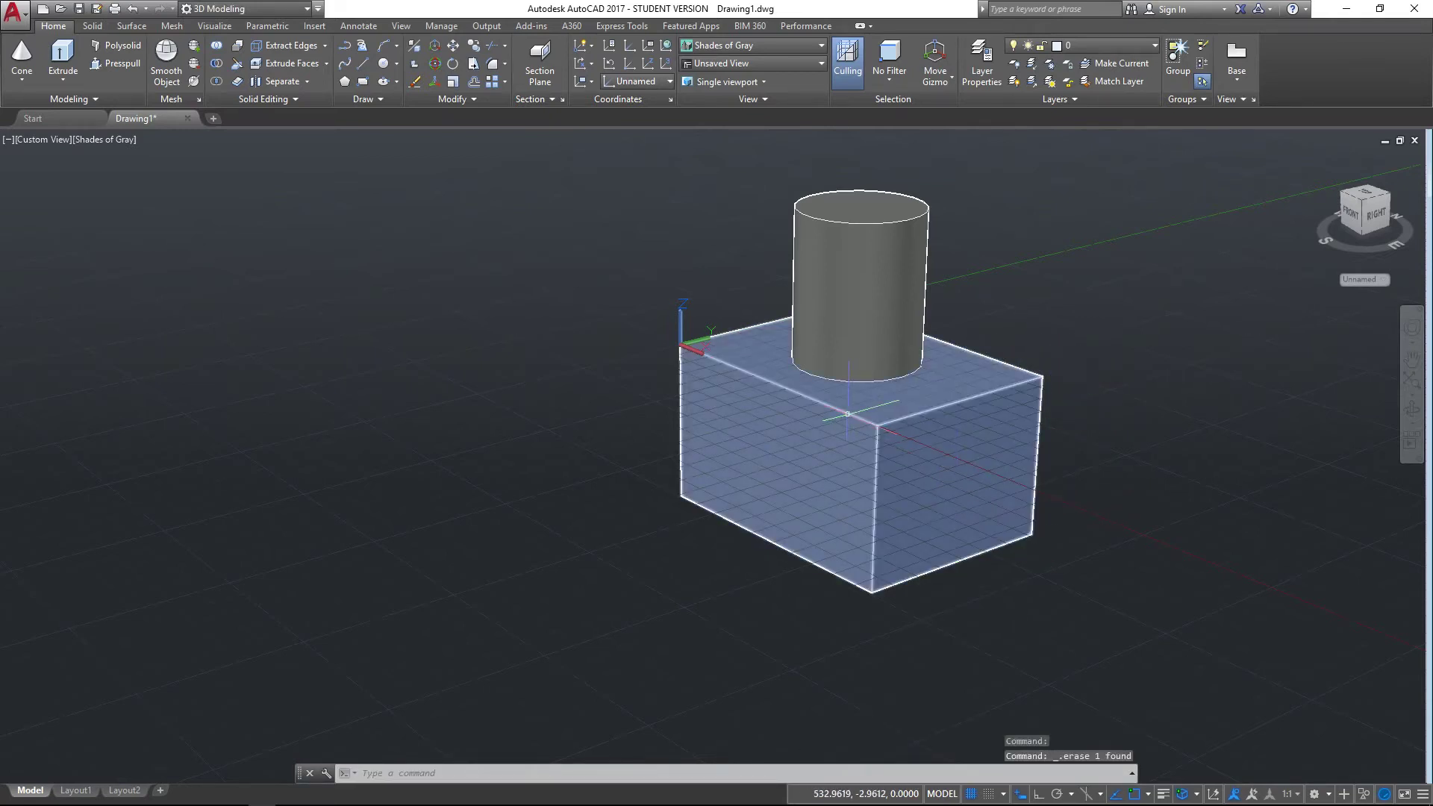
Step: Redo the UCS rotation about the X-axis to match the box's front face, and create a cone based at that face's centre
key(ctrl+z)
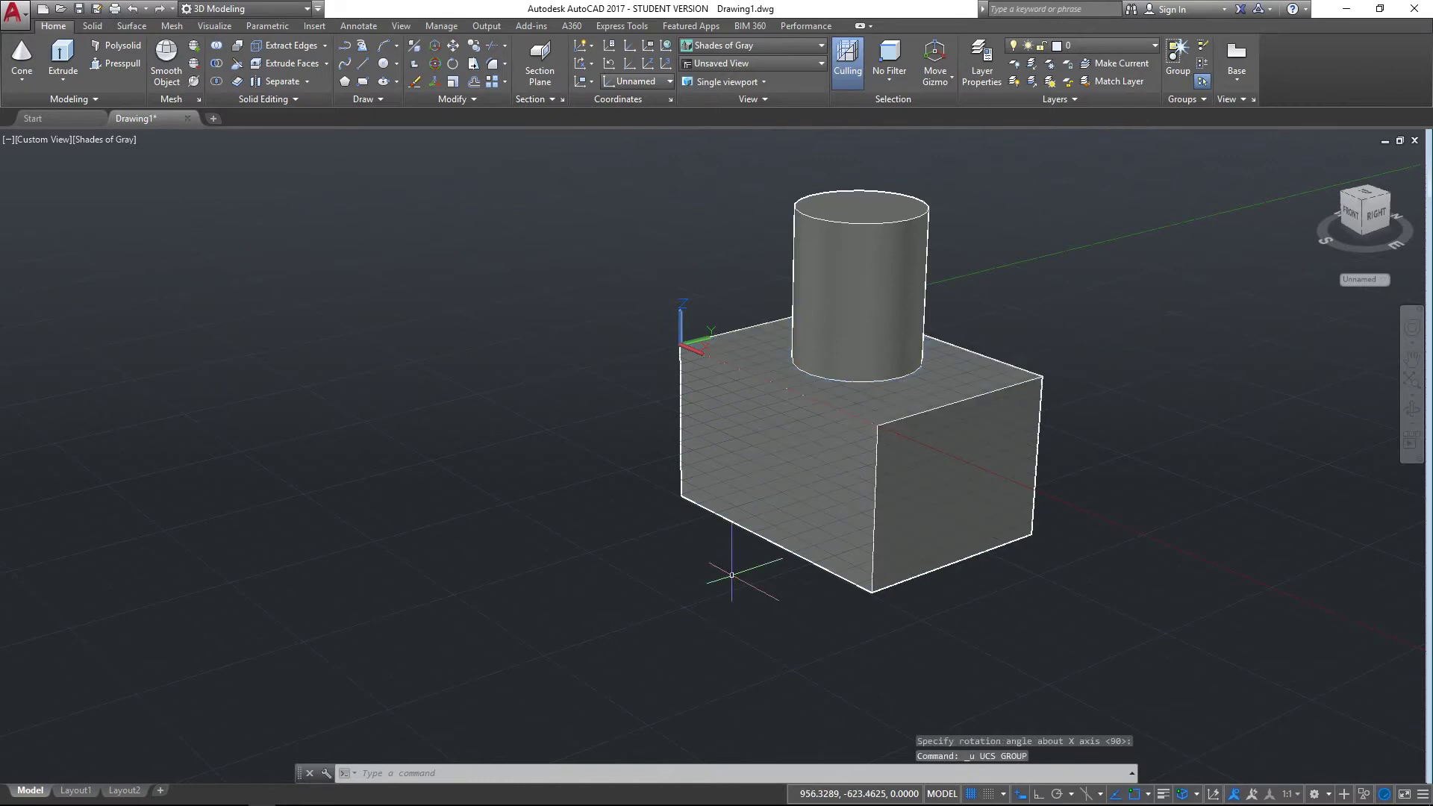
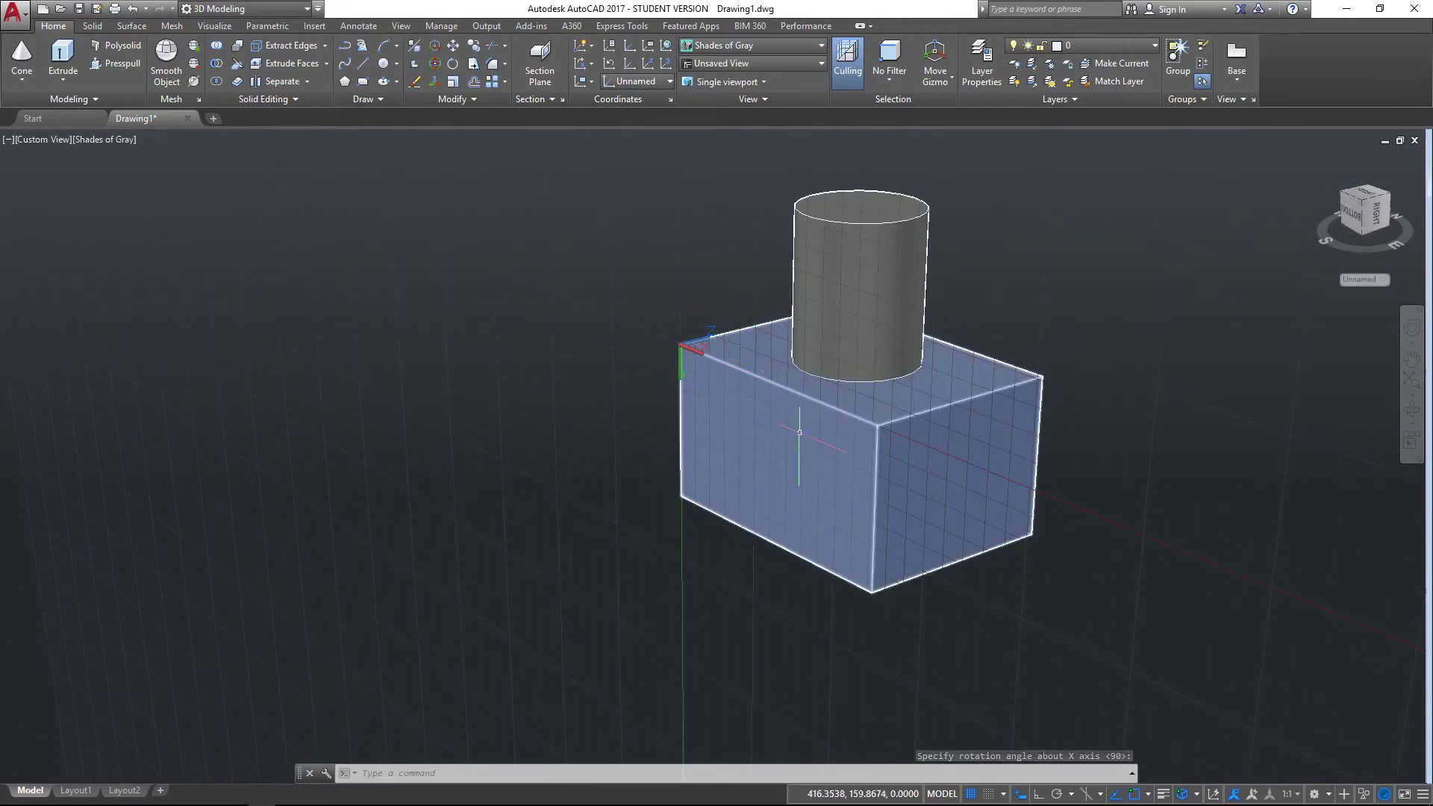
click(21, 56)
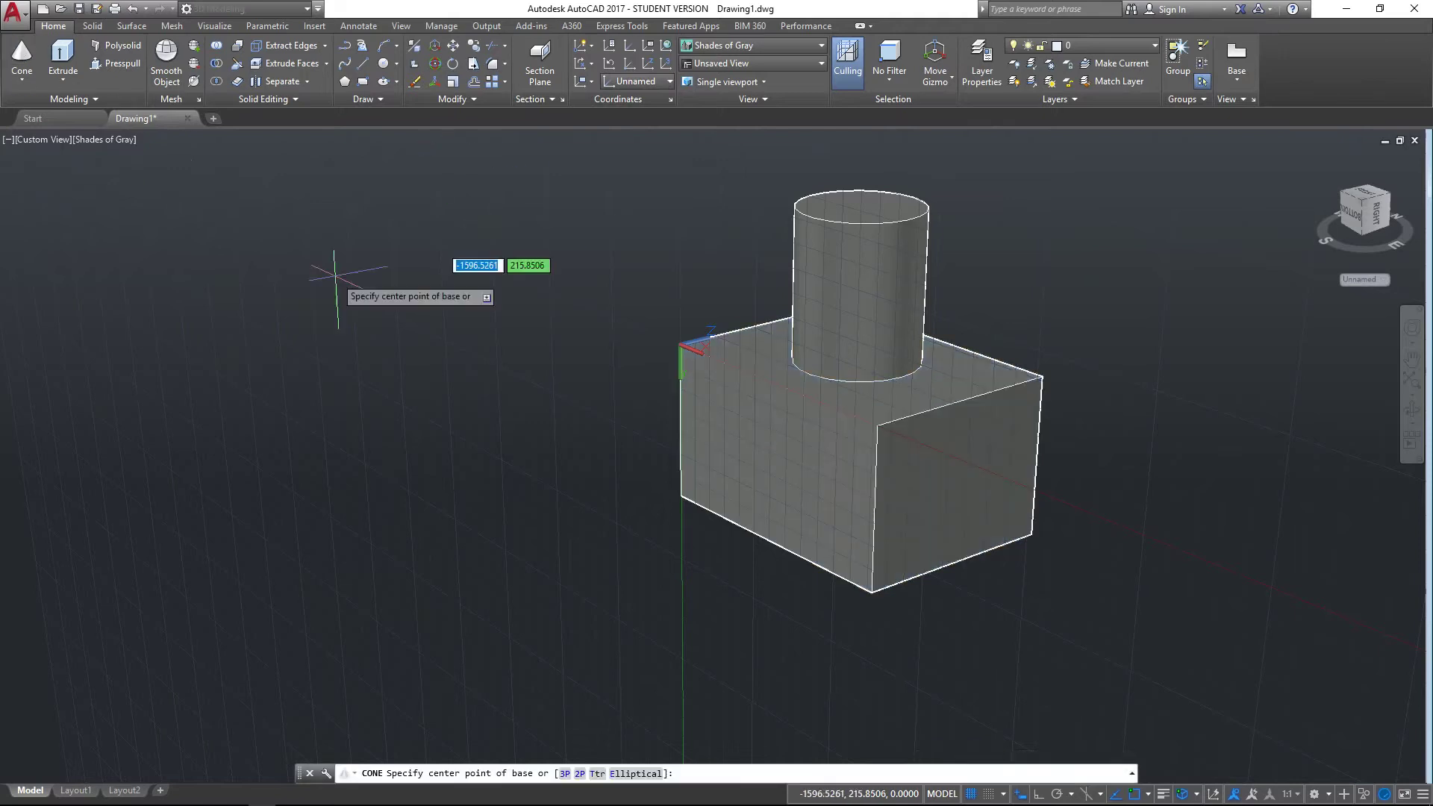
click(772, 463)
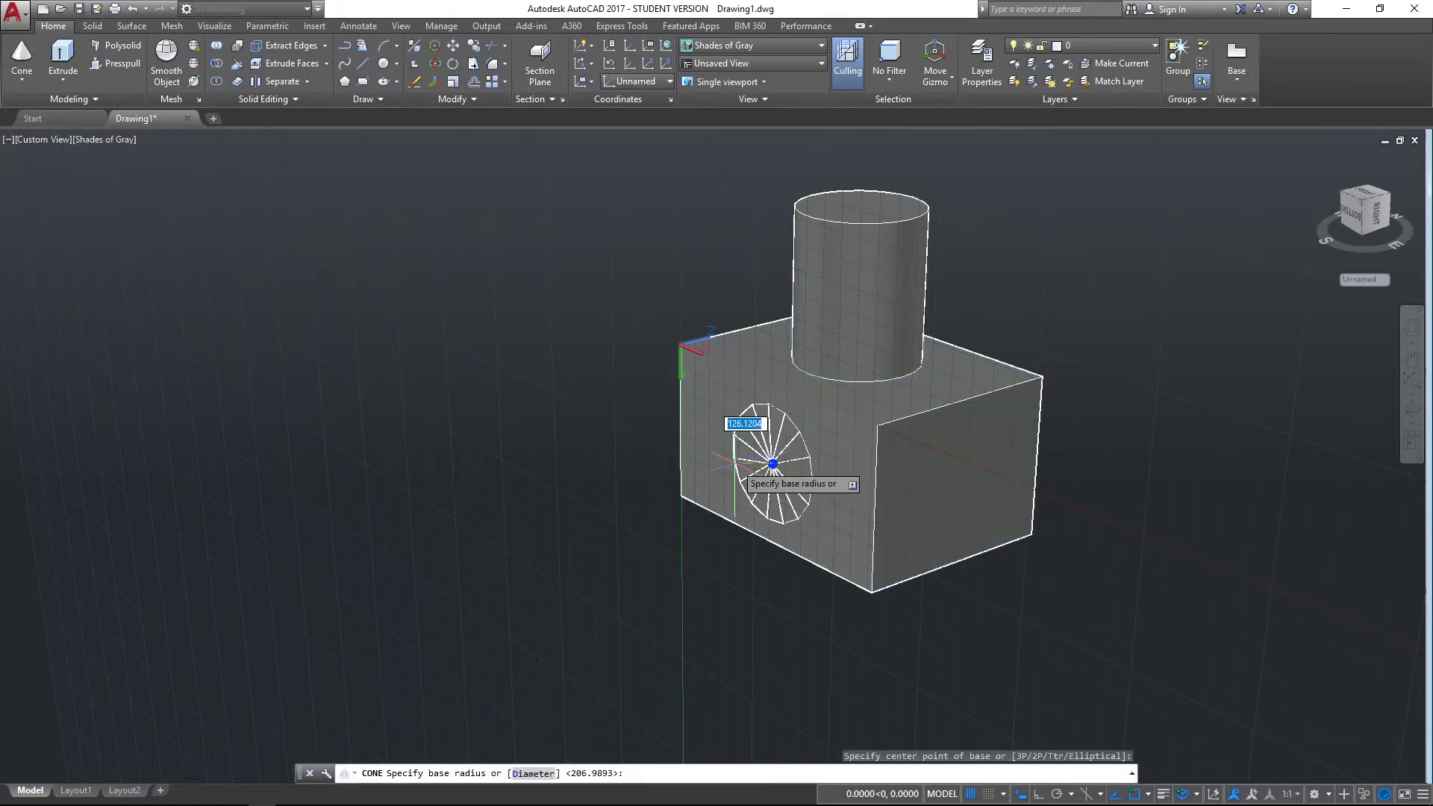
click(736, 458)
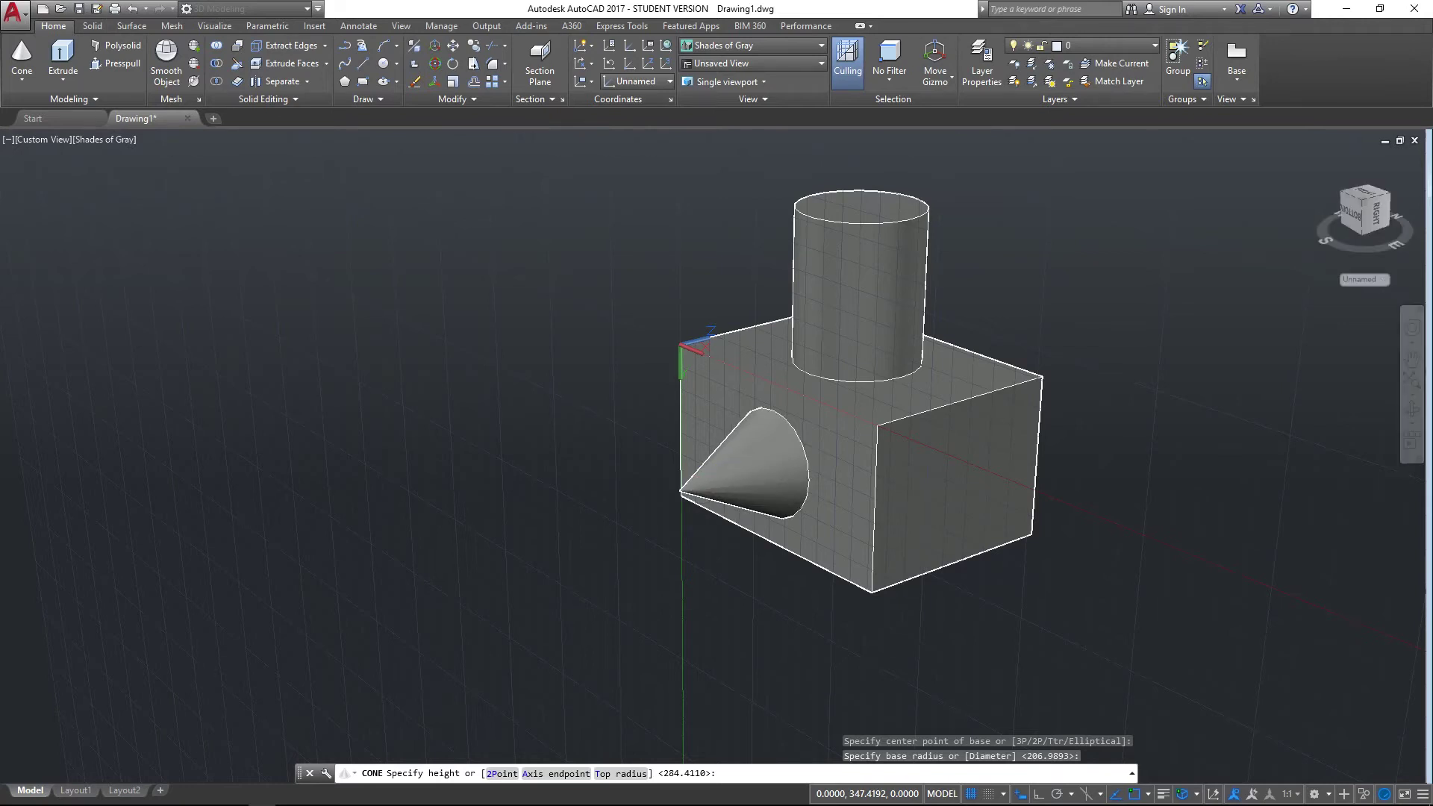
key(Return)
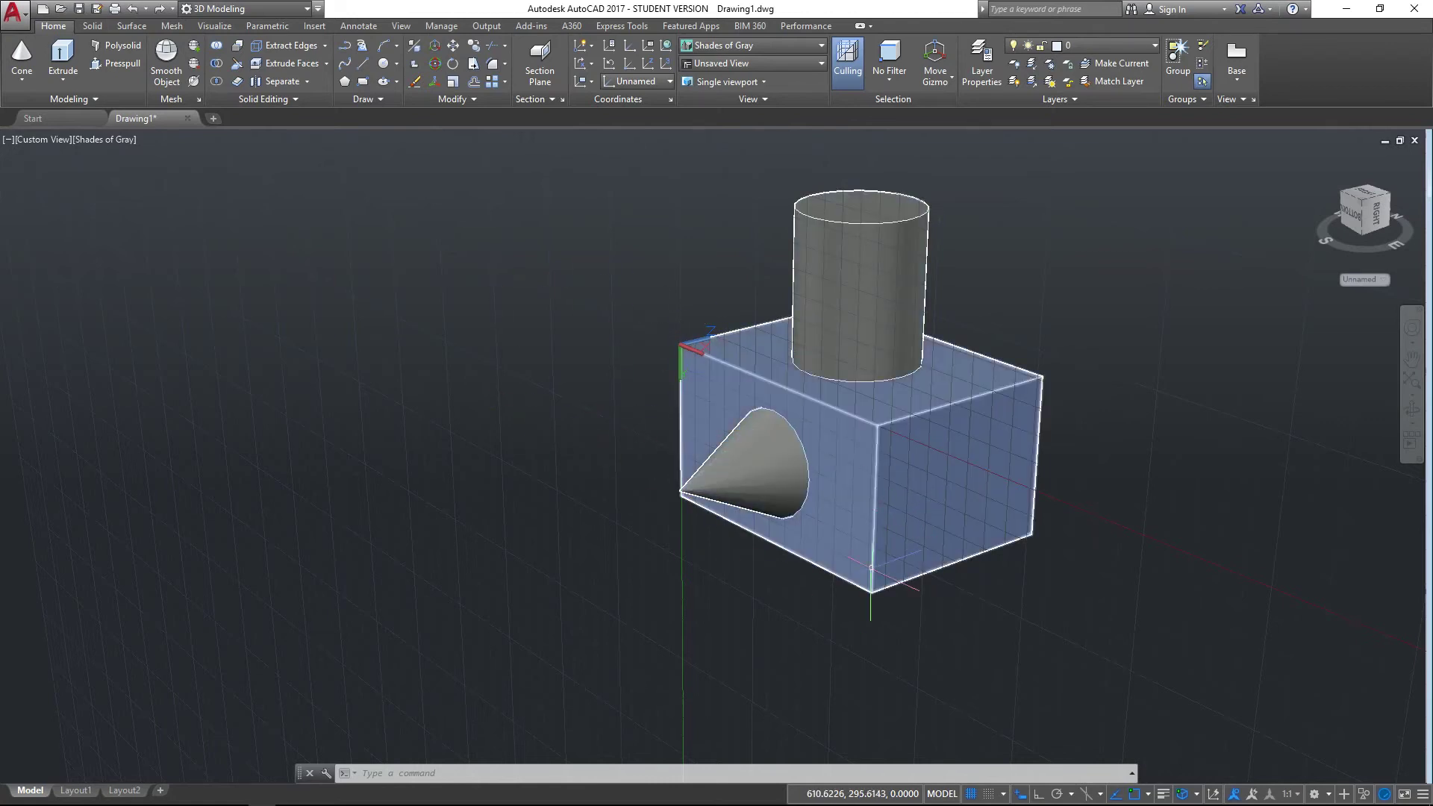
Step: Restore the upright UCS at the box's upper front-left corner and undo the trial origin move
mouse_move(917, 538)
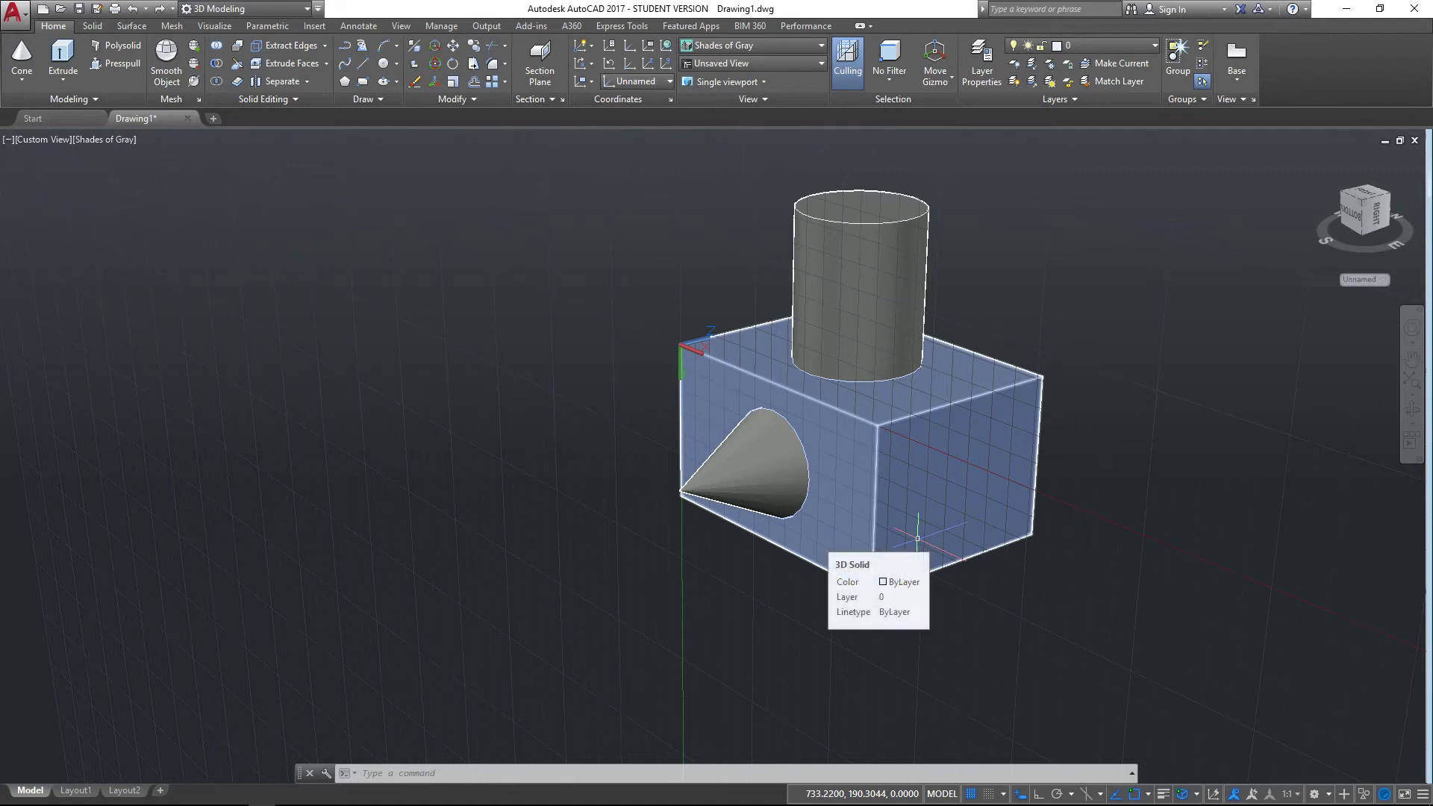
key(ctrl)
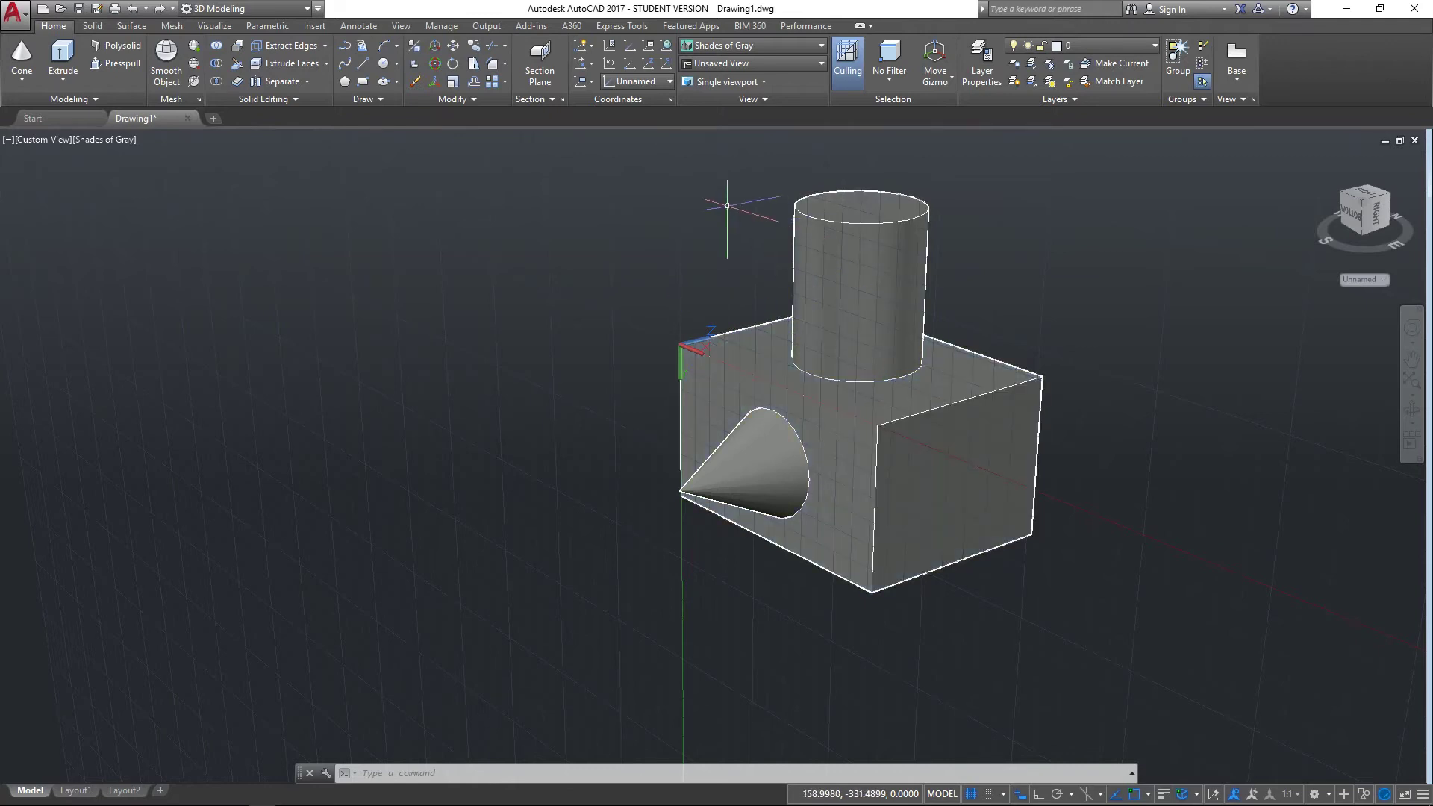
click(610, 70)
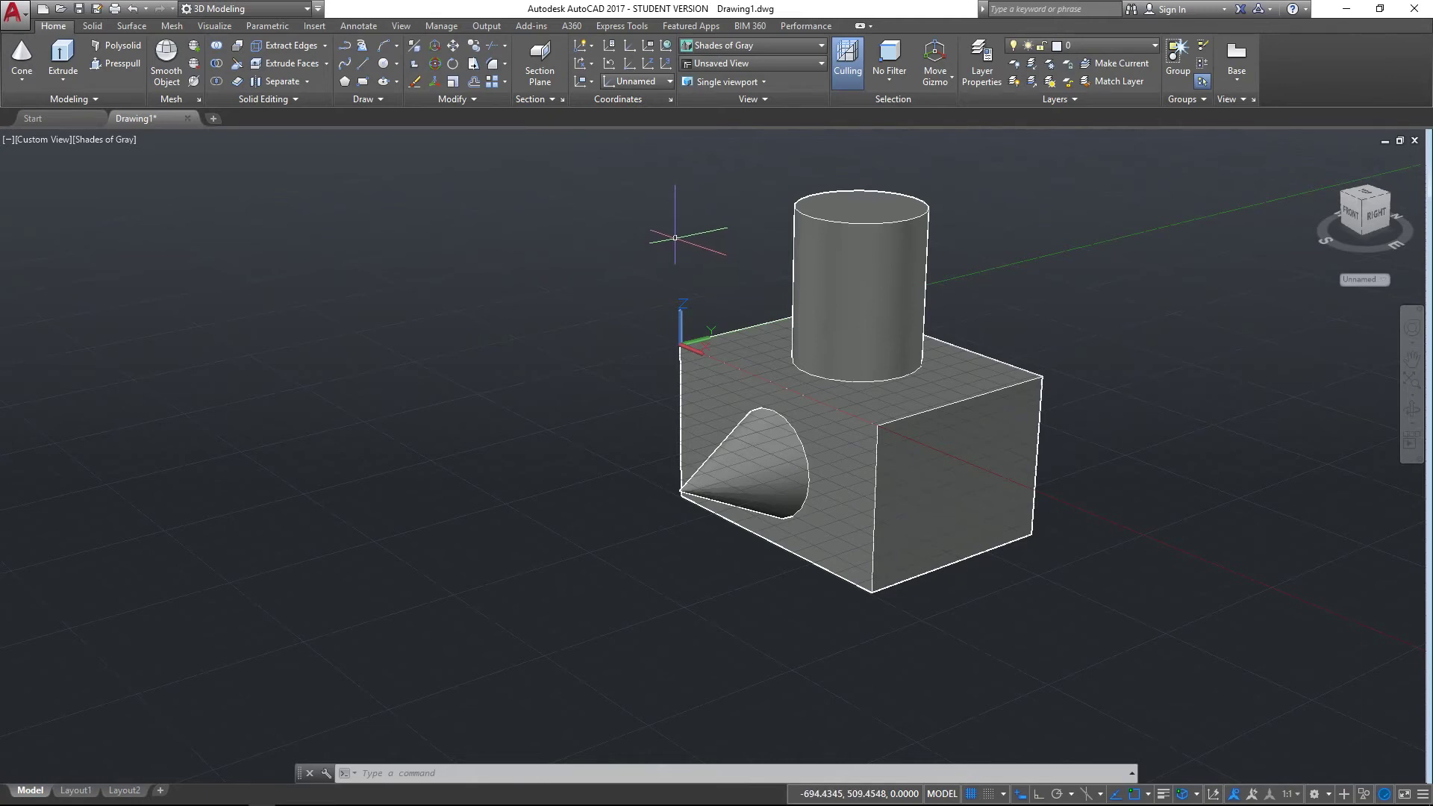
key(ctrl+z)
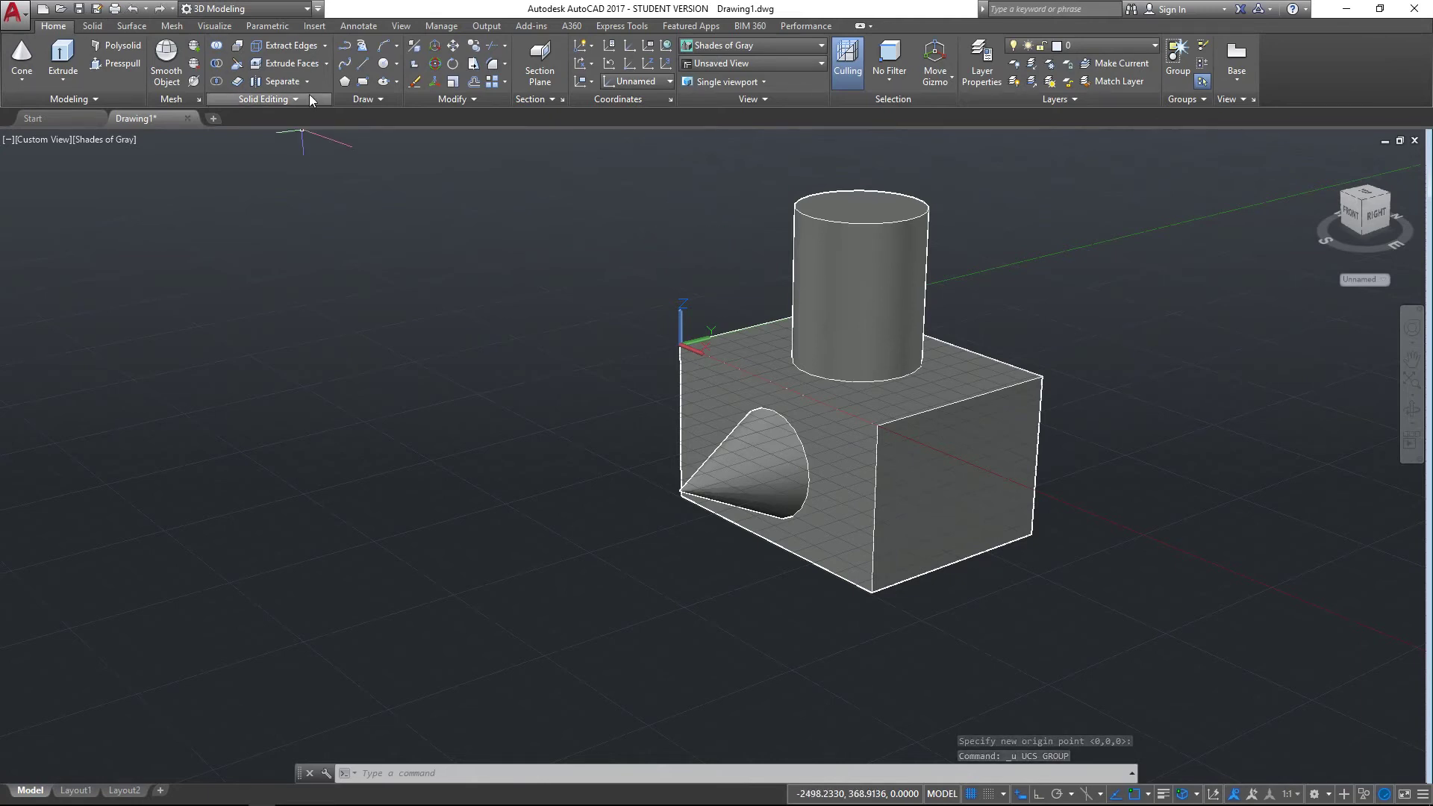
Step: Move the UCS origin to the box's upper rear-right corner and from there to its lower front-left corner
click(630, 61)
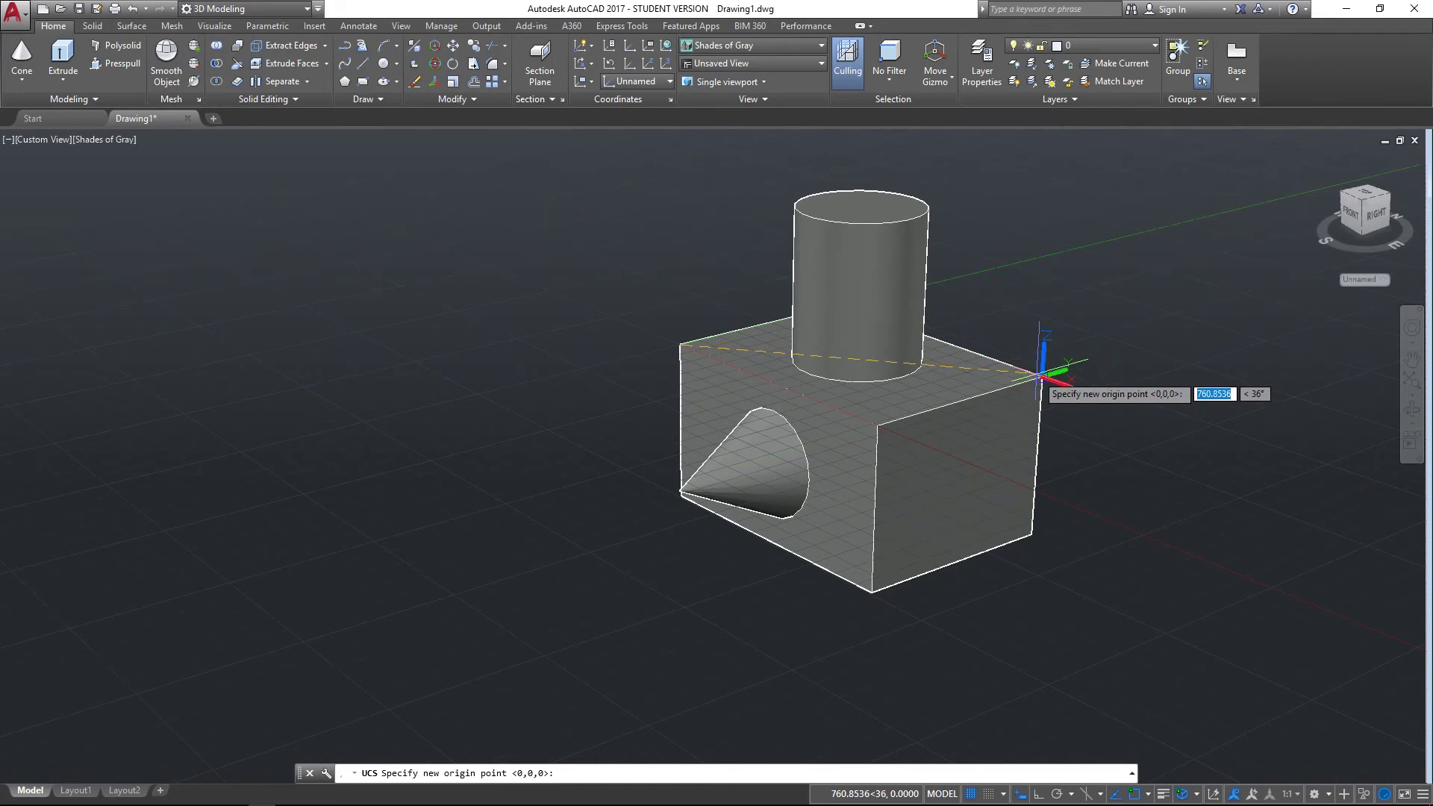
click(1043, 377)
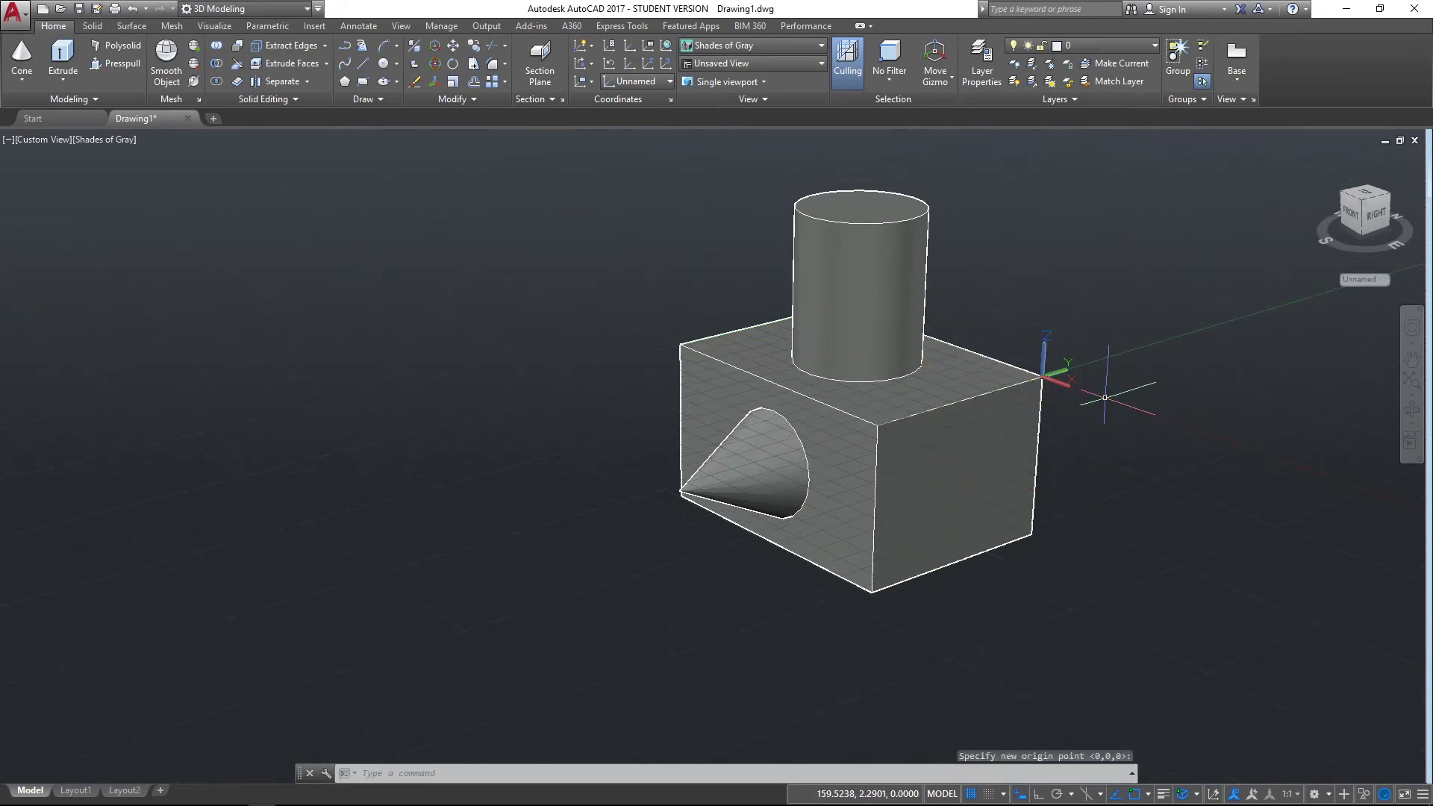
click(635, 65)
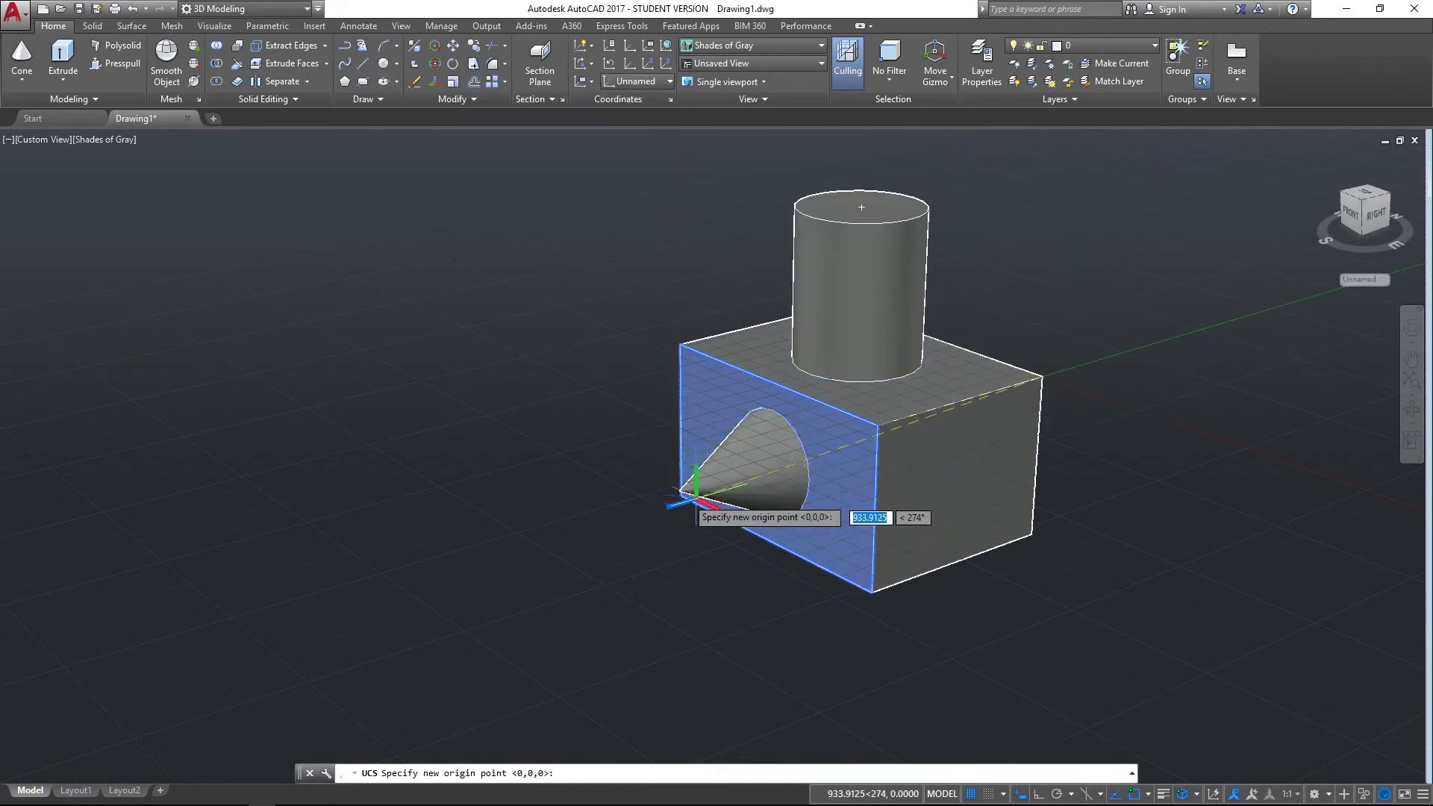
middle_drag(682, 495, 777, 486)
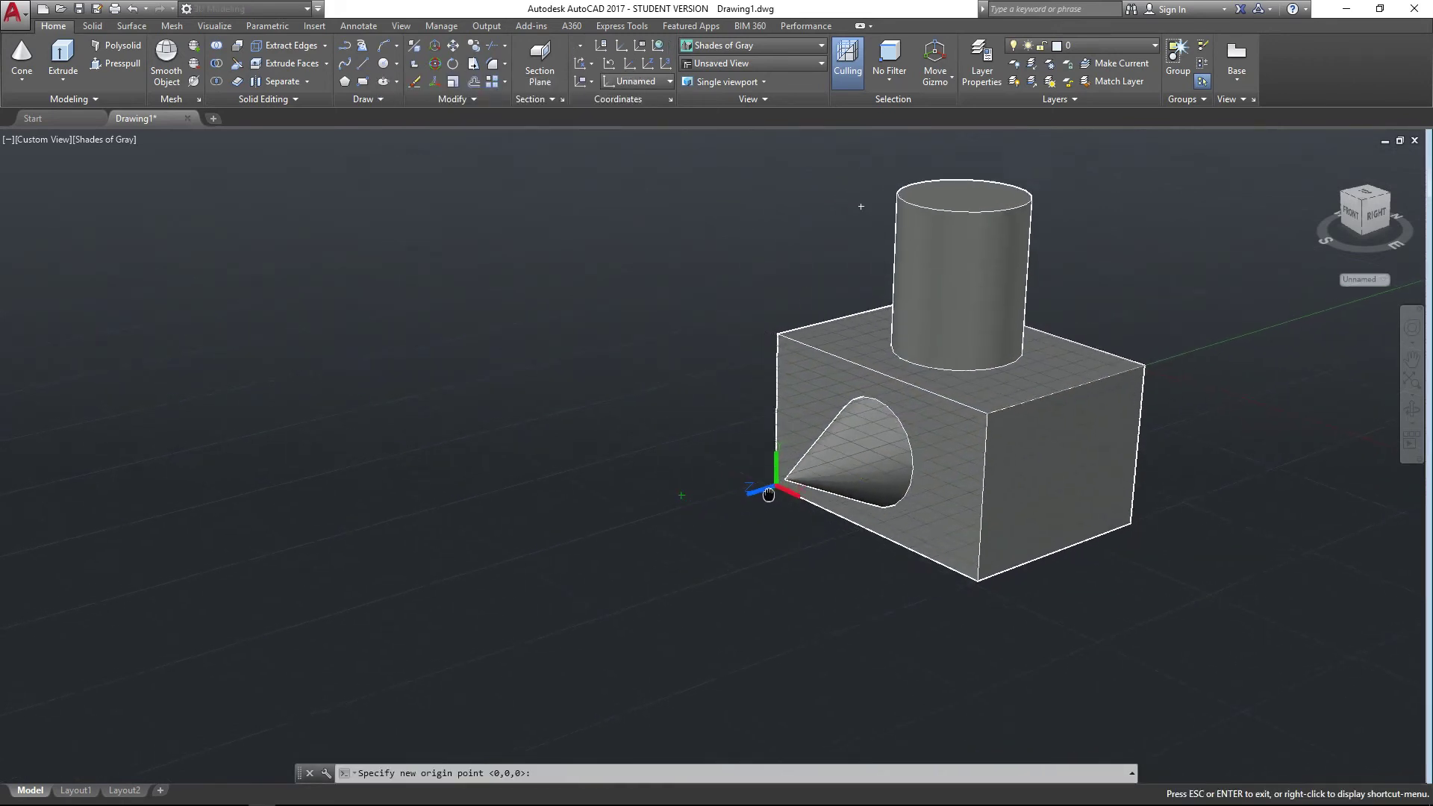
click(777, 485)
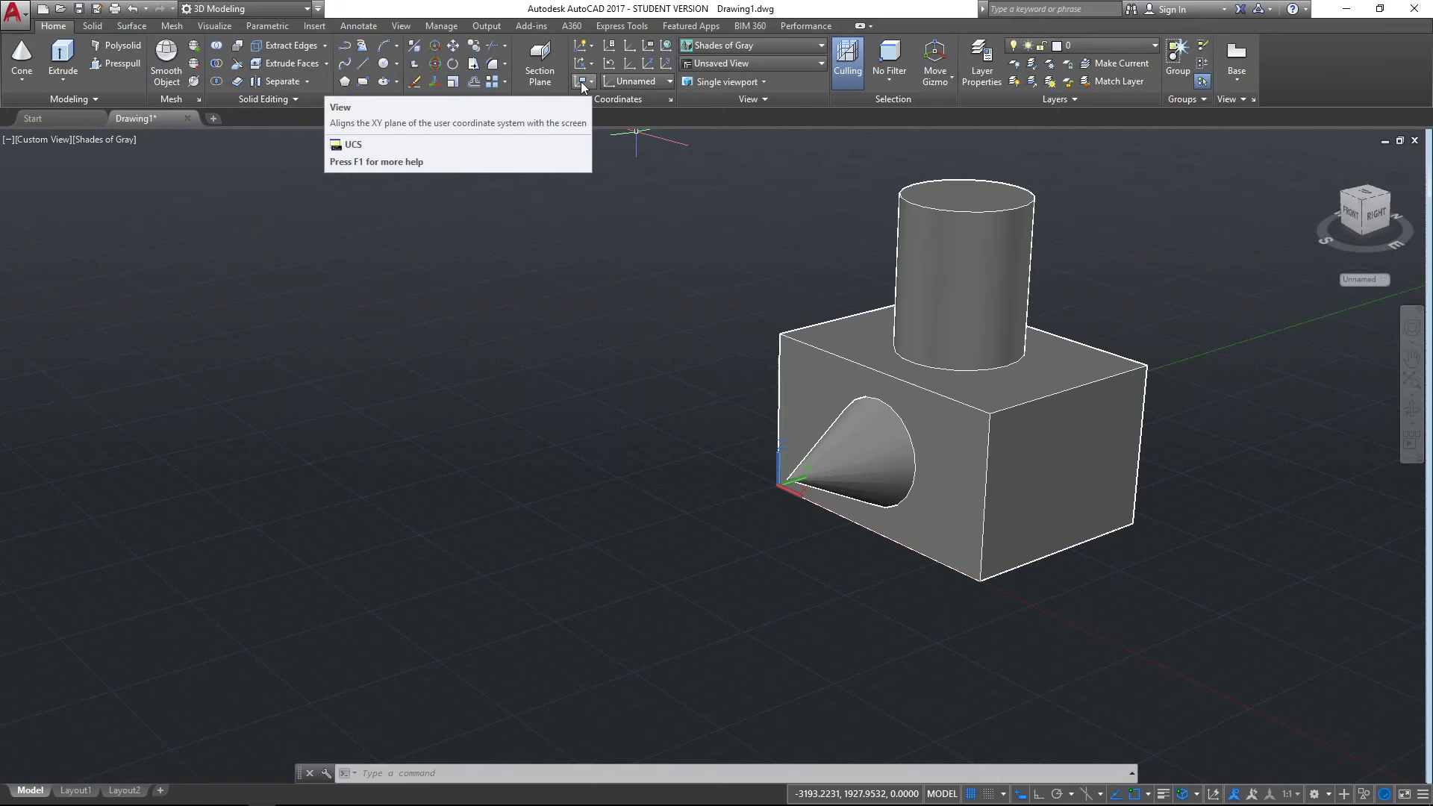
Step: Align the UCS's XY plane with the current view and orbit around the model to check the axes' orientation
middle_drag(682, 394, 457, 383)
key(Escape)
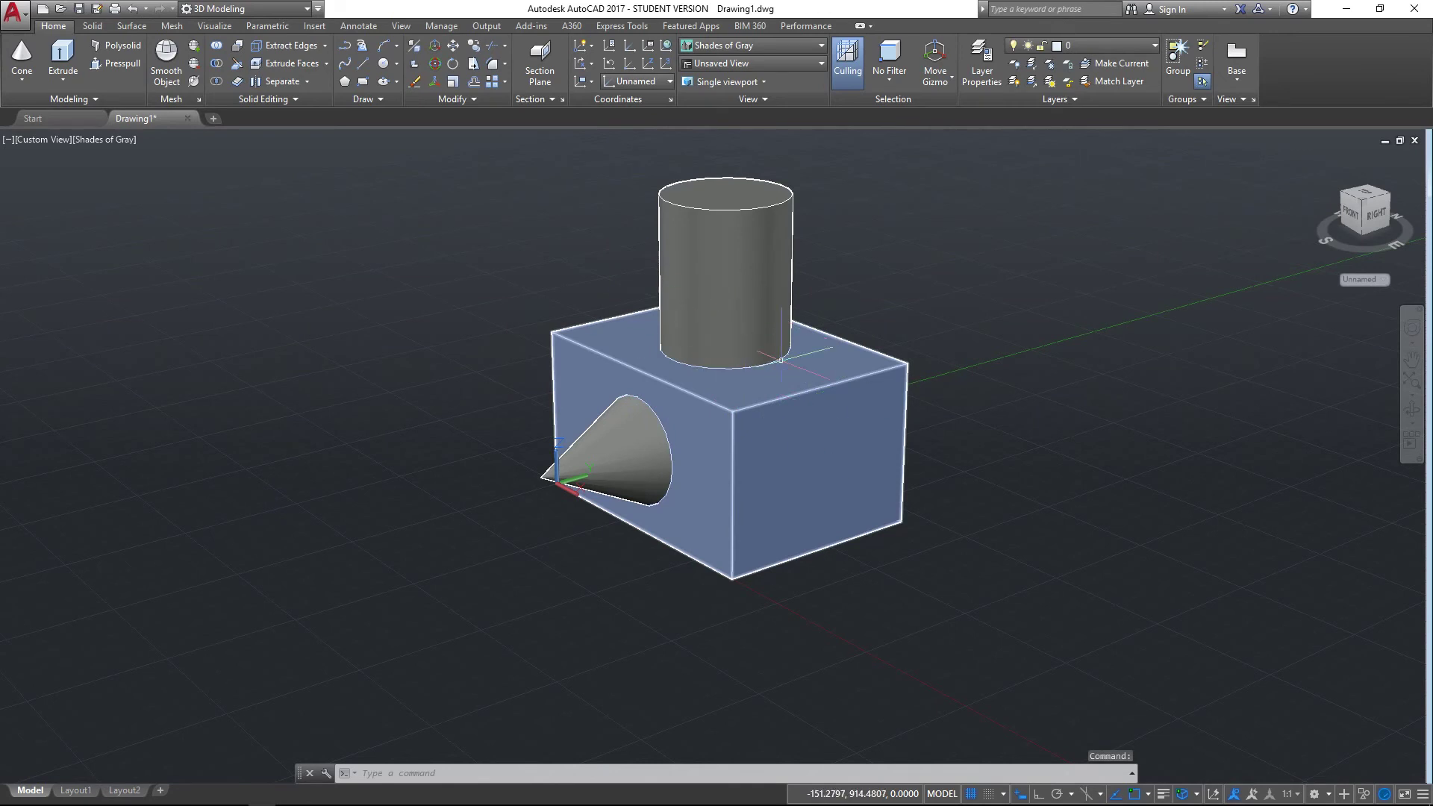
click(590, 83)
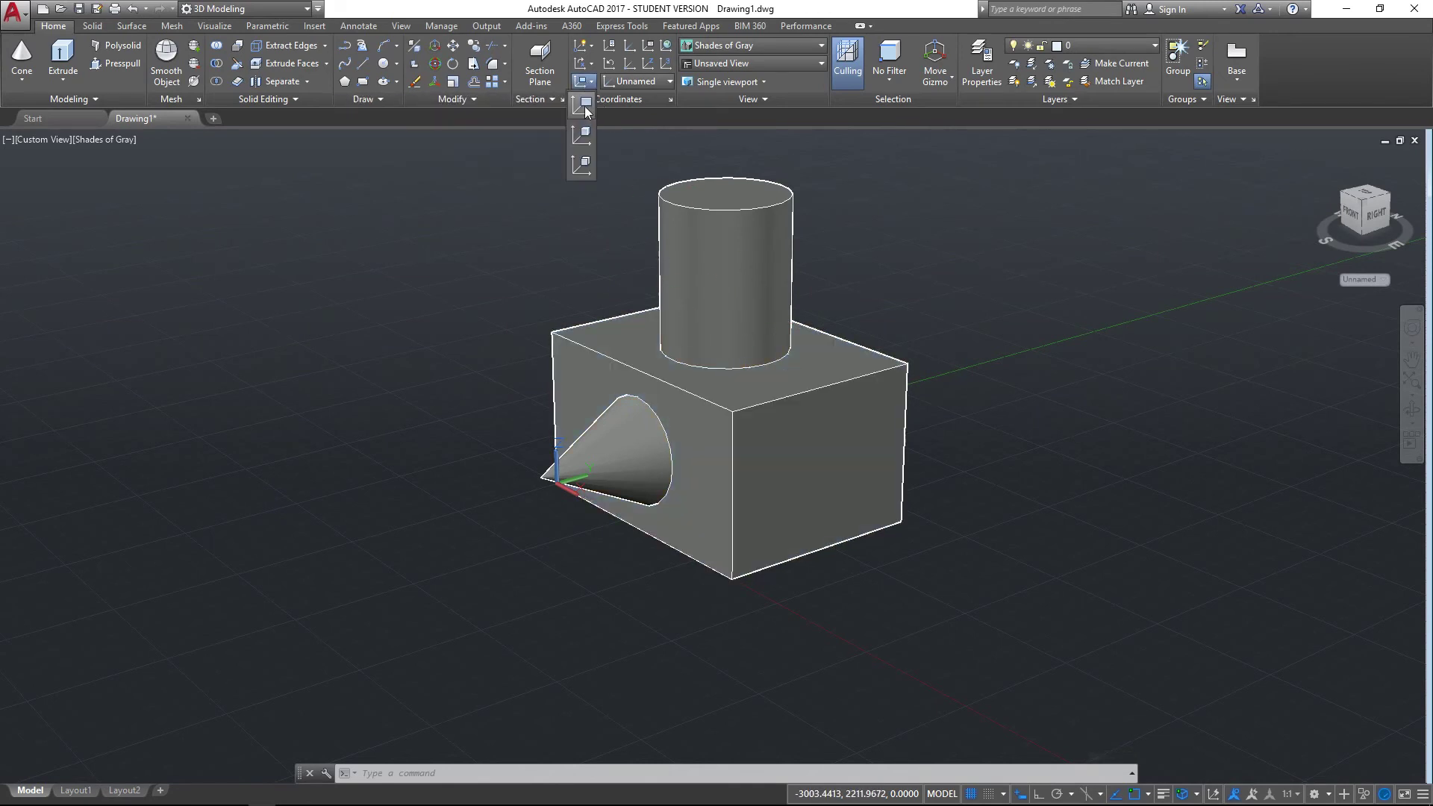
click(586, 108)
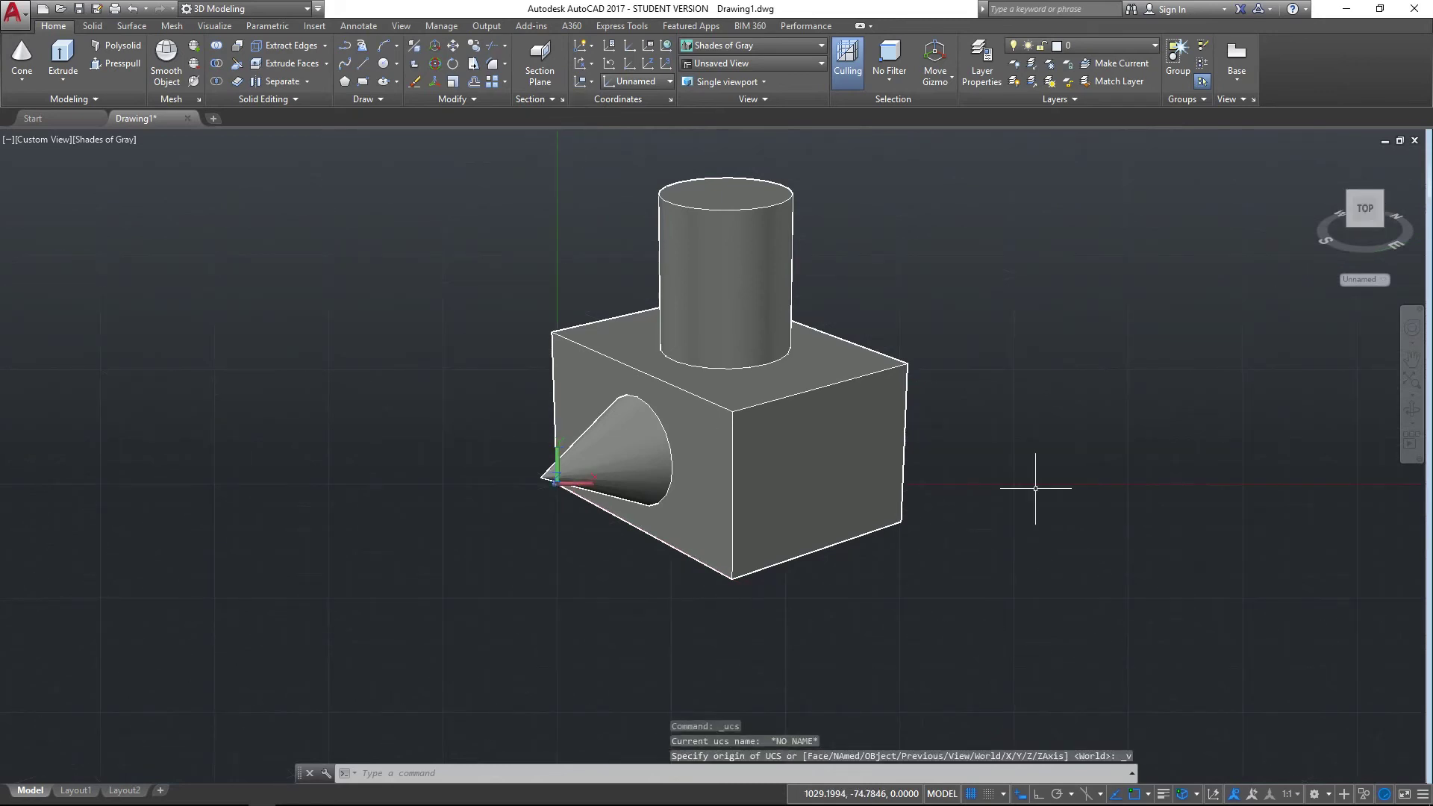
click(1413, 413)
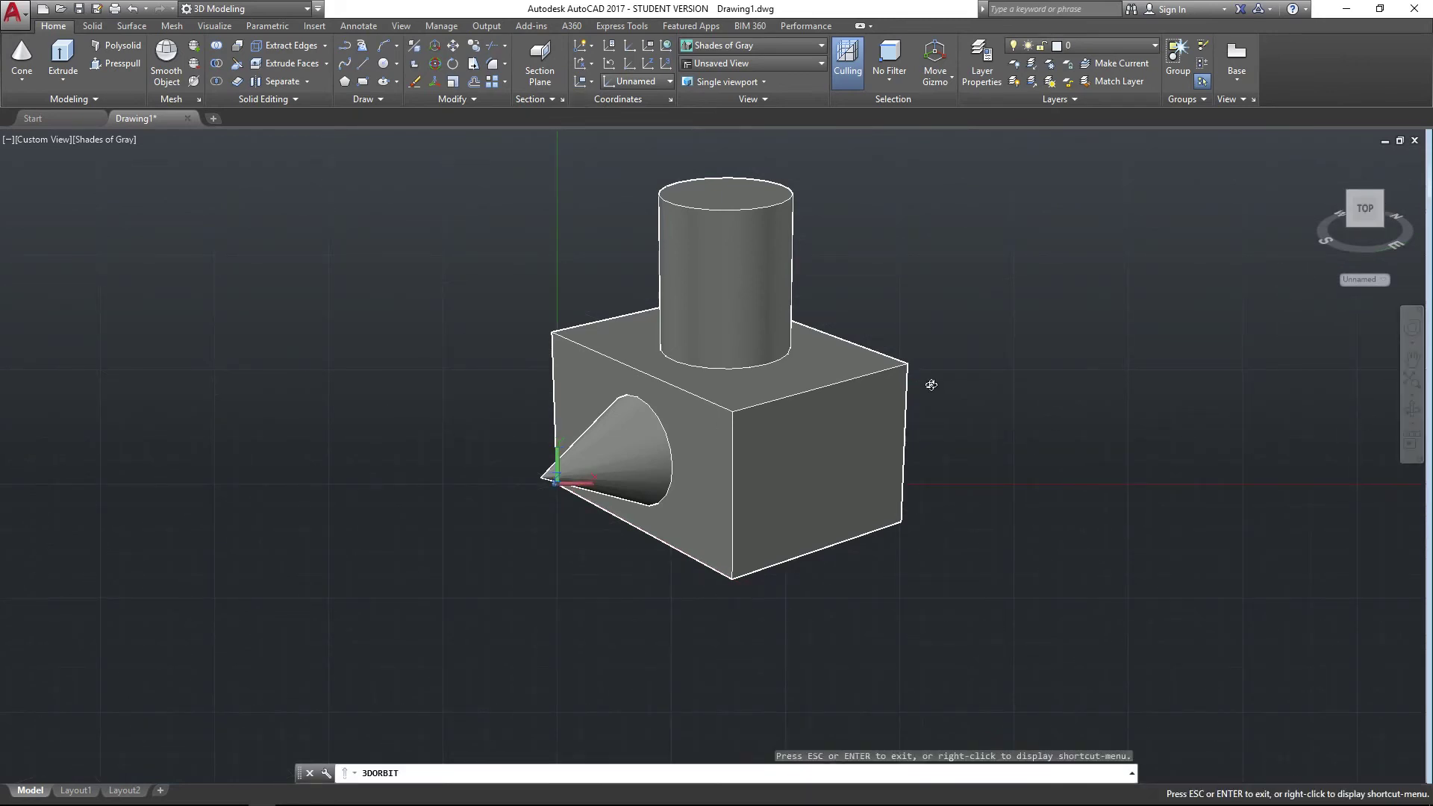
drag(942, 599, 749, 419)
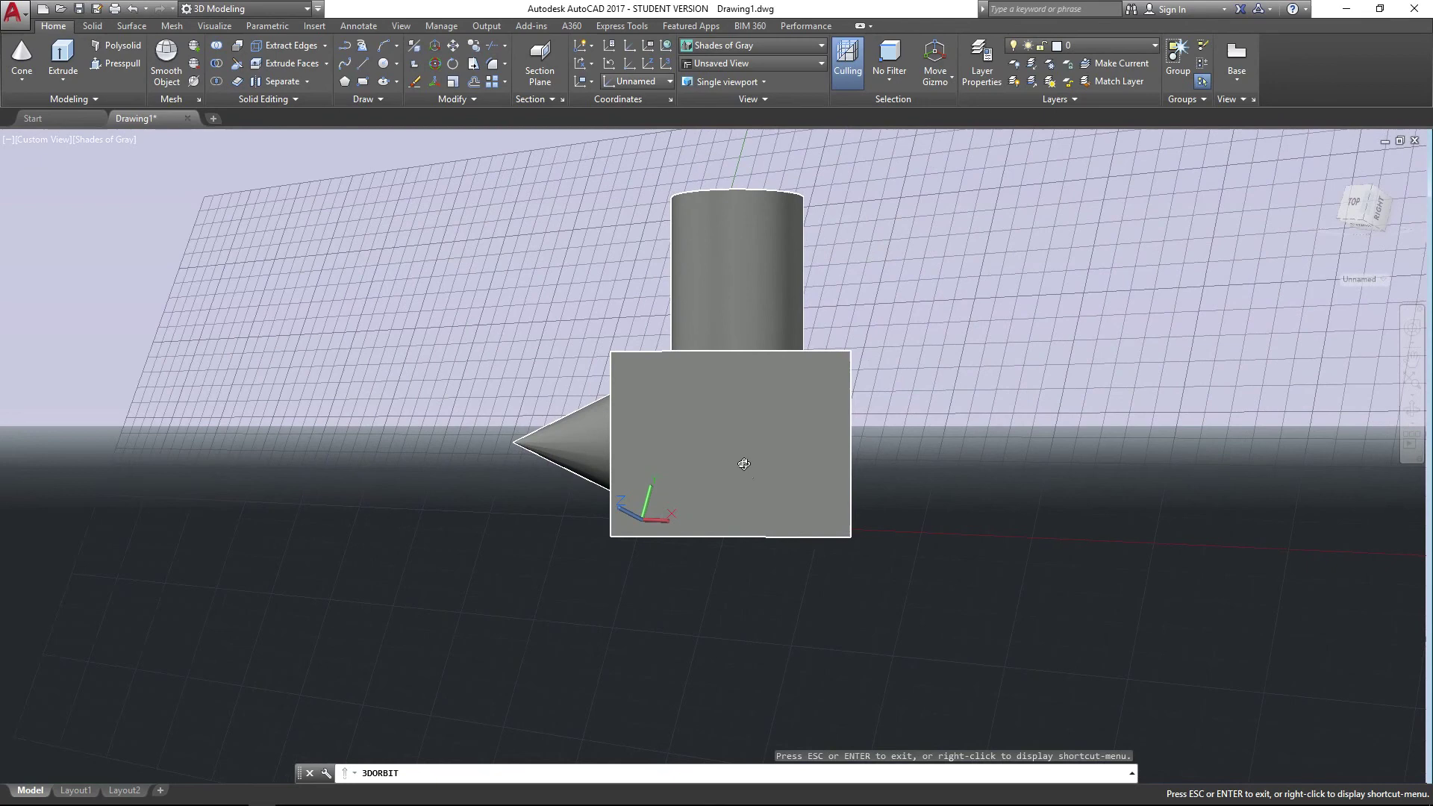
drag(777, 535, 967, 583)
key(Escape)
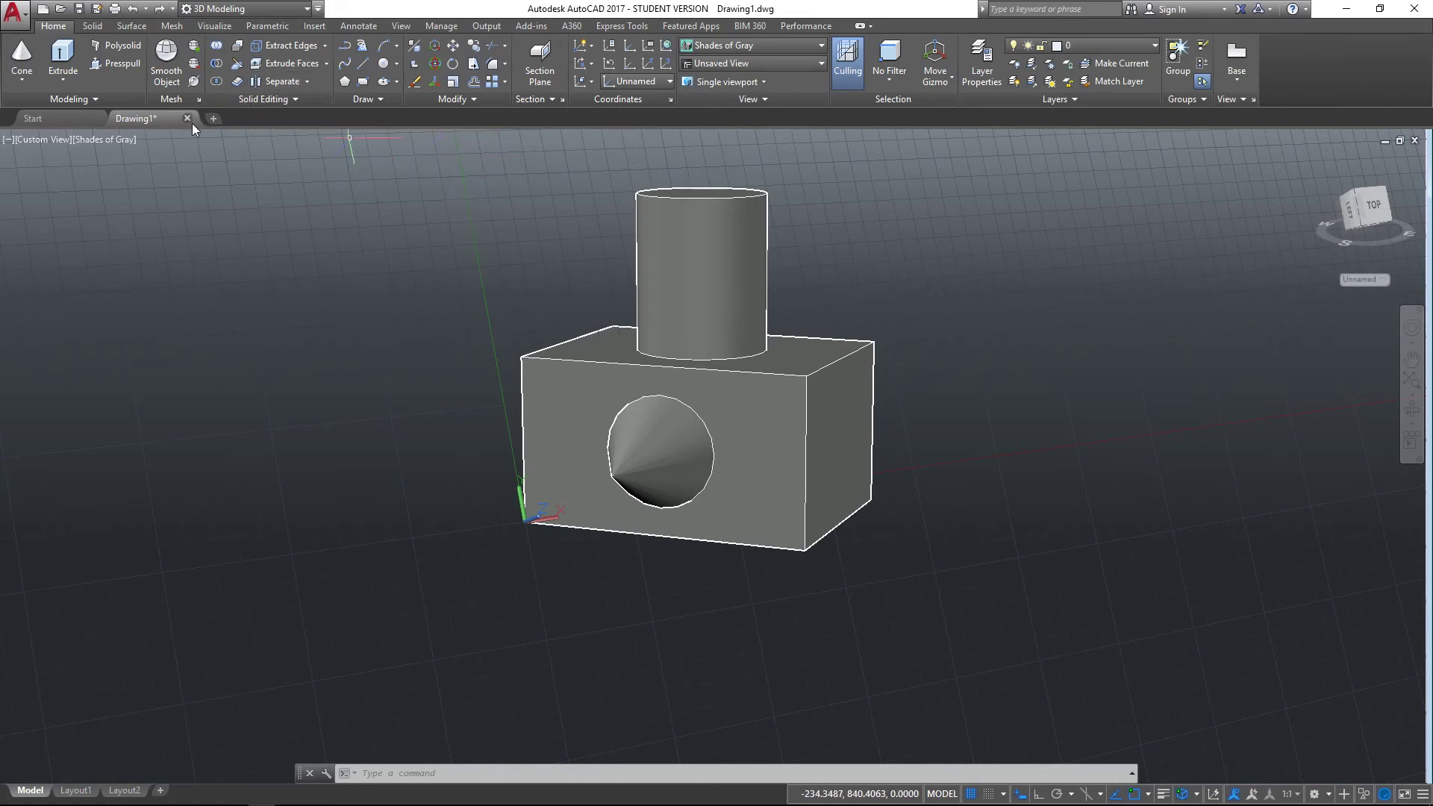
Step: Reset the UCS to World and orbit to an angled view of the box's front and right faces
click(667, 46)
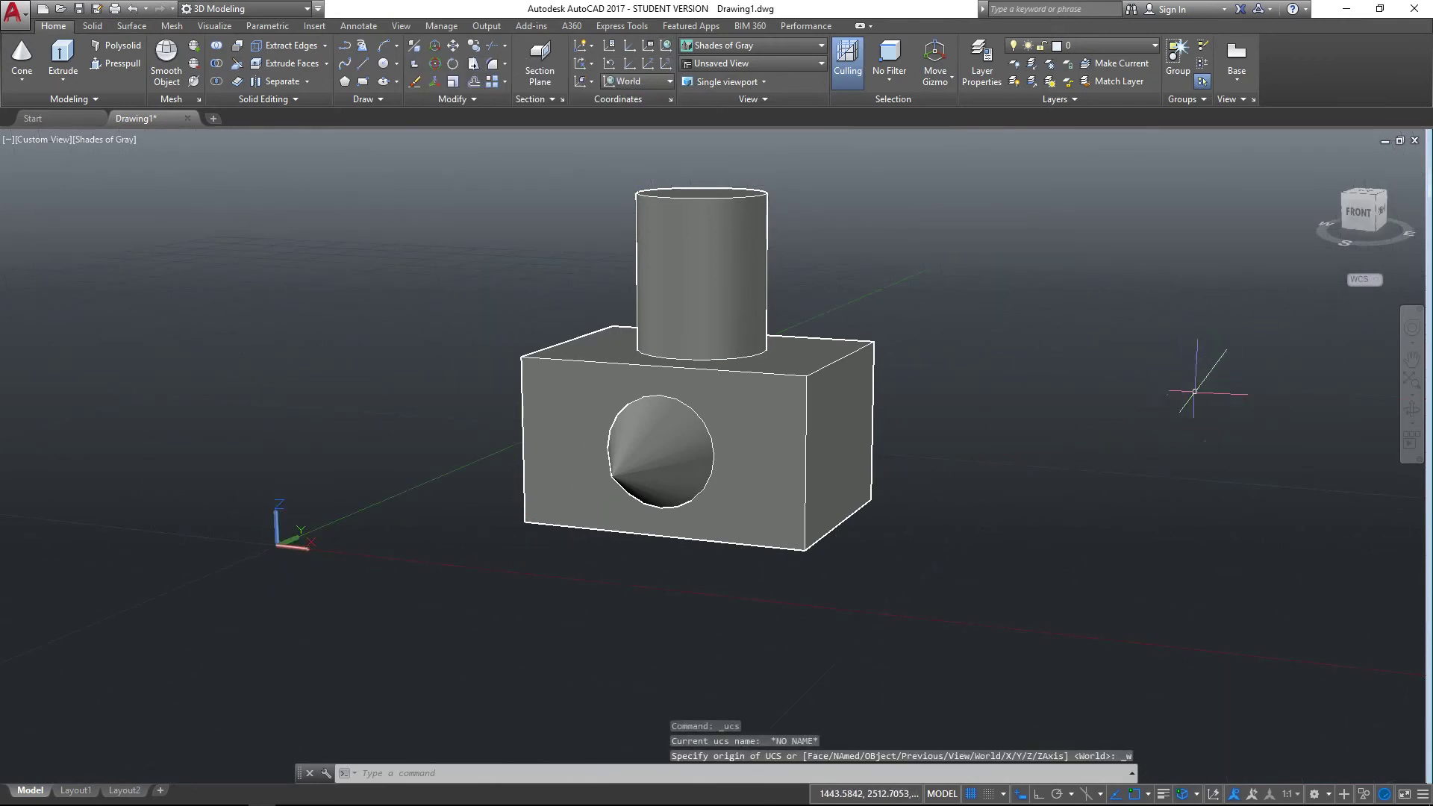
click(1412, 409)
drag(969, 405, 895, 442)
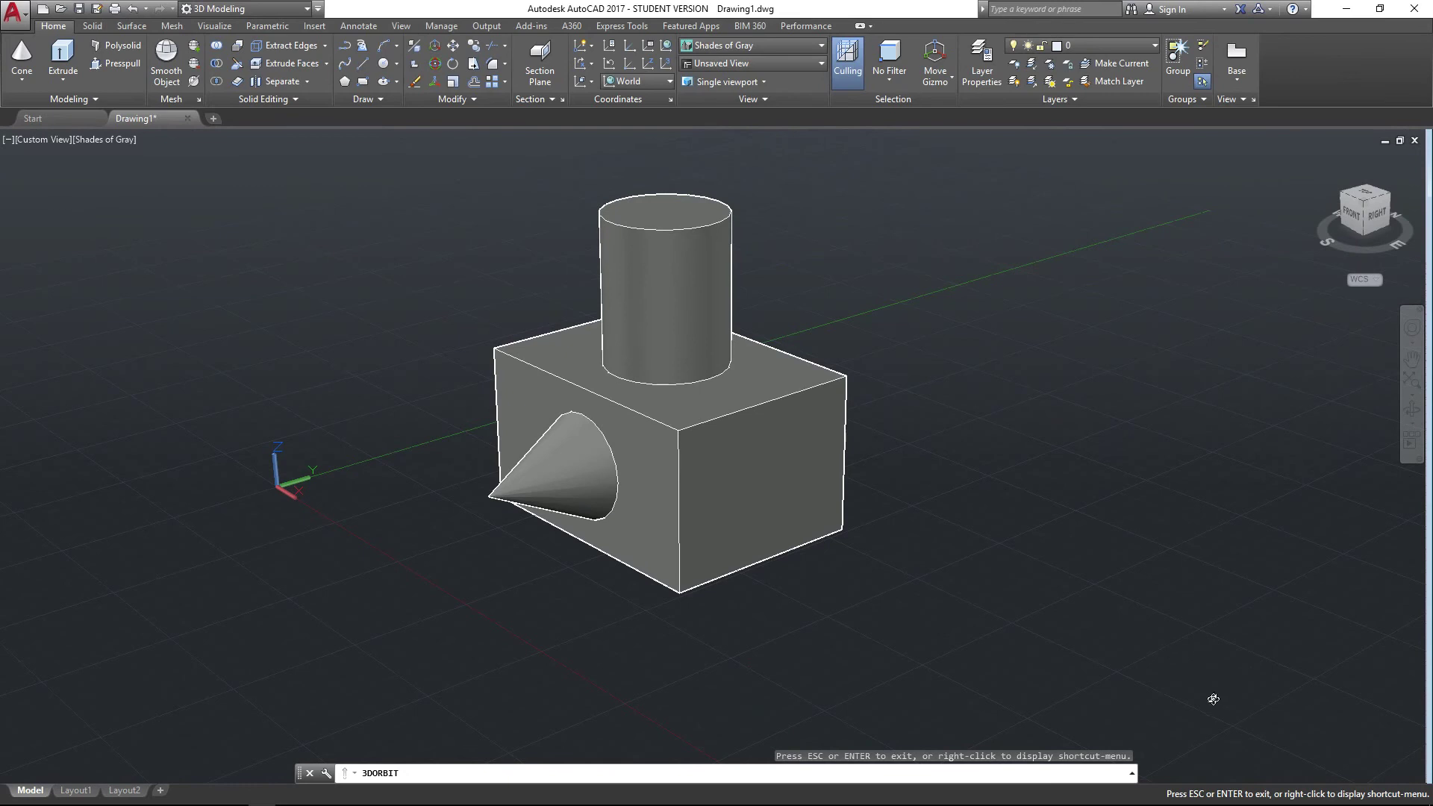
key(Escape)
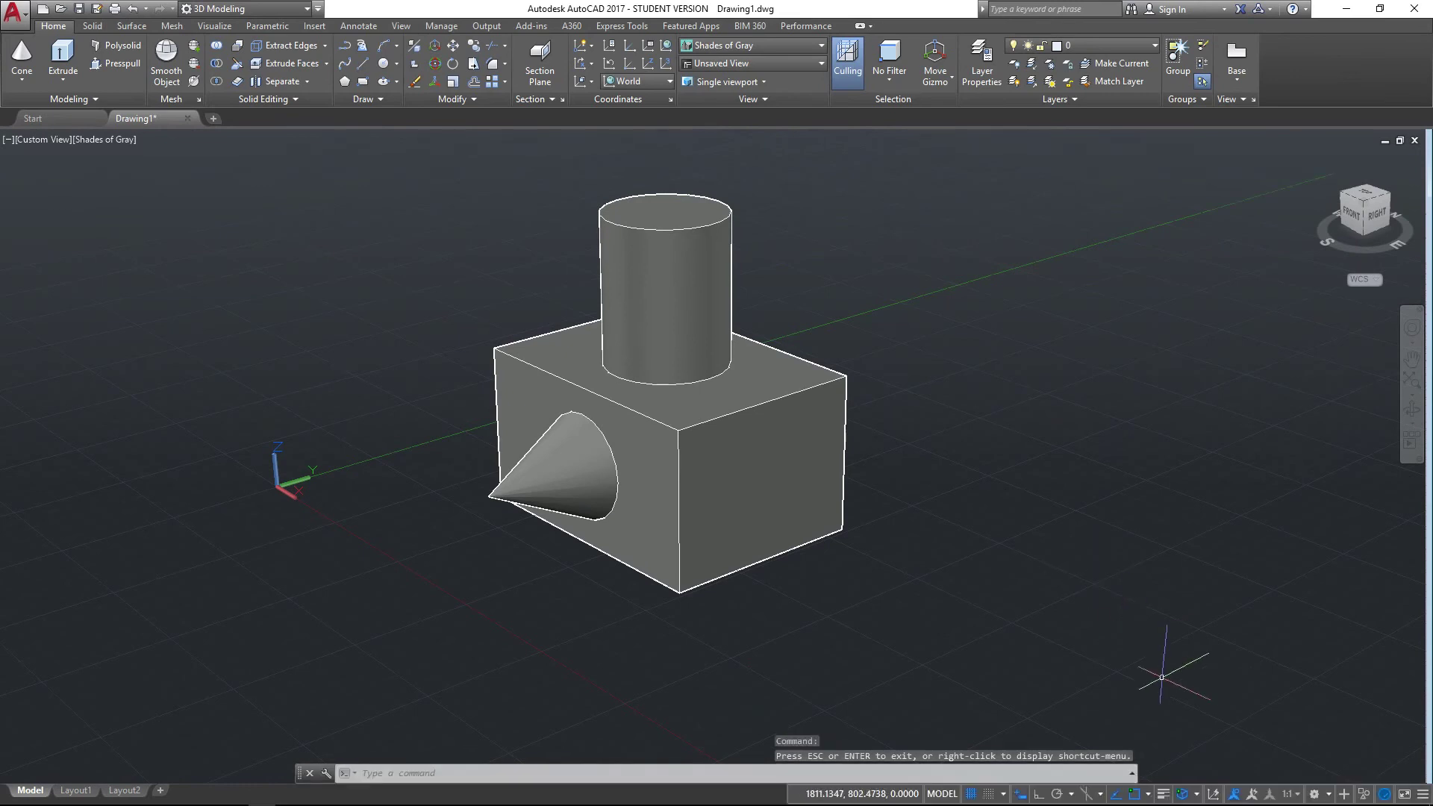
Step: With Dynamic UCS on, create a wedge on the box's right face, from its upper front corner to its lower rear corner
click(1215, 796)
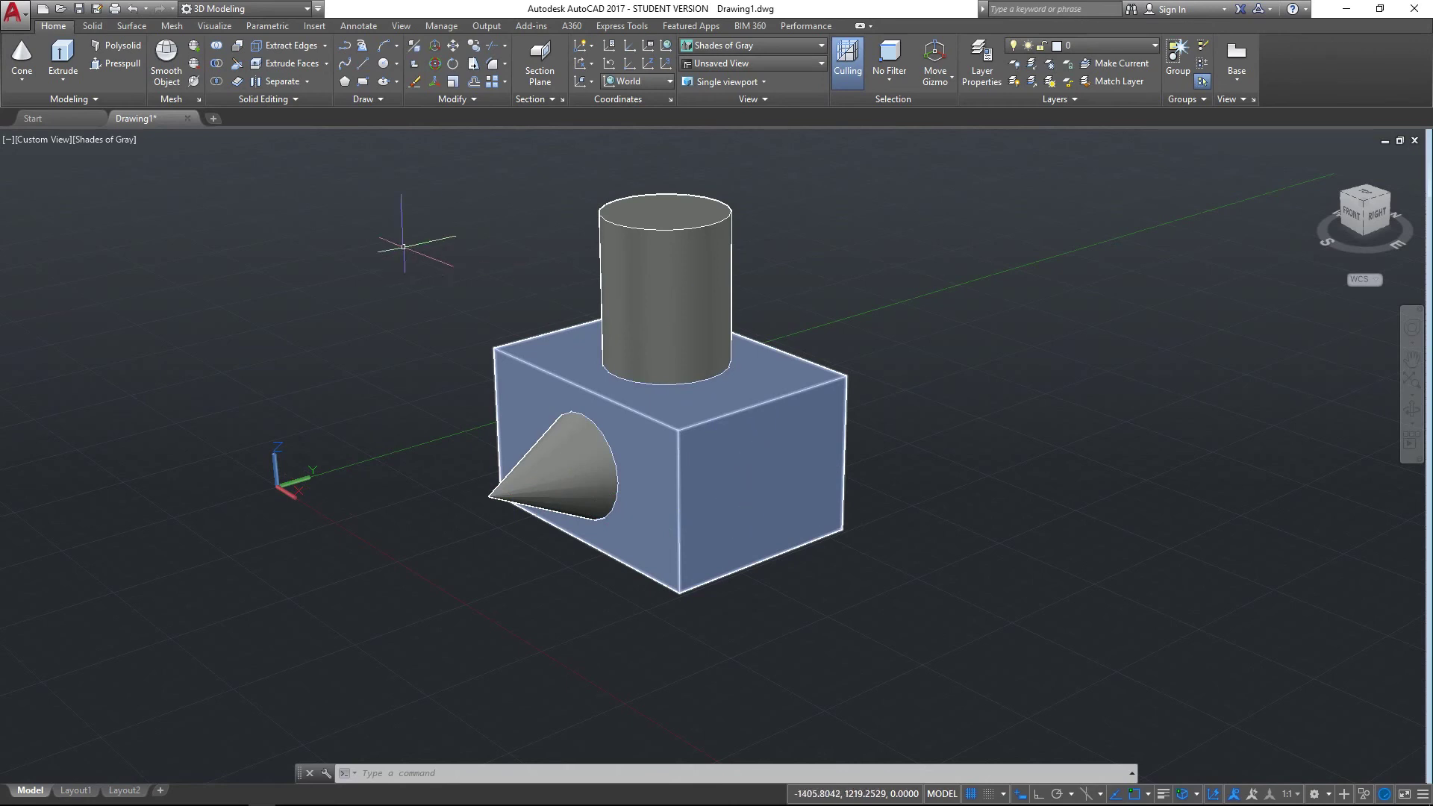
click(24, 80)
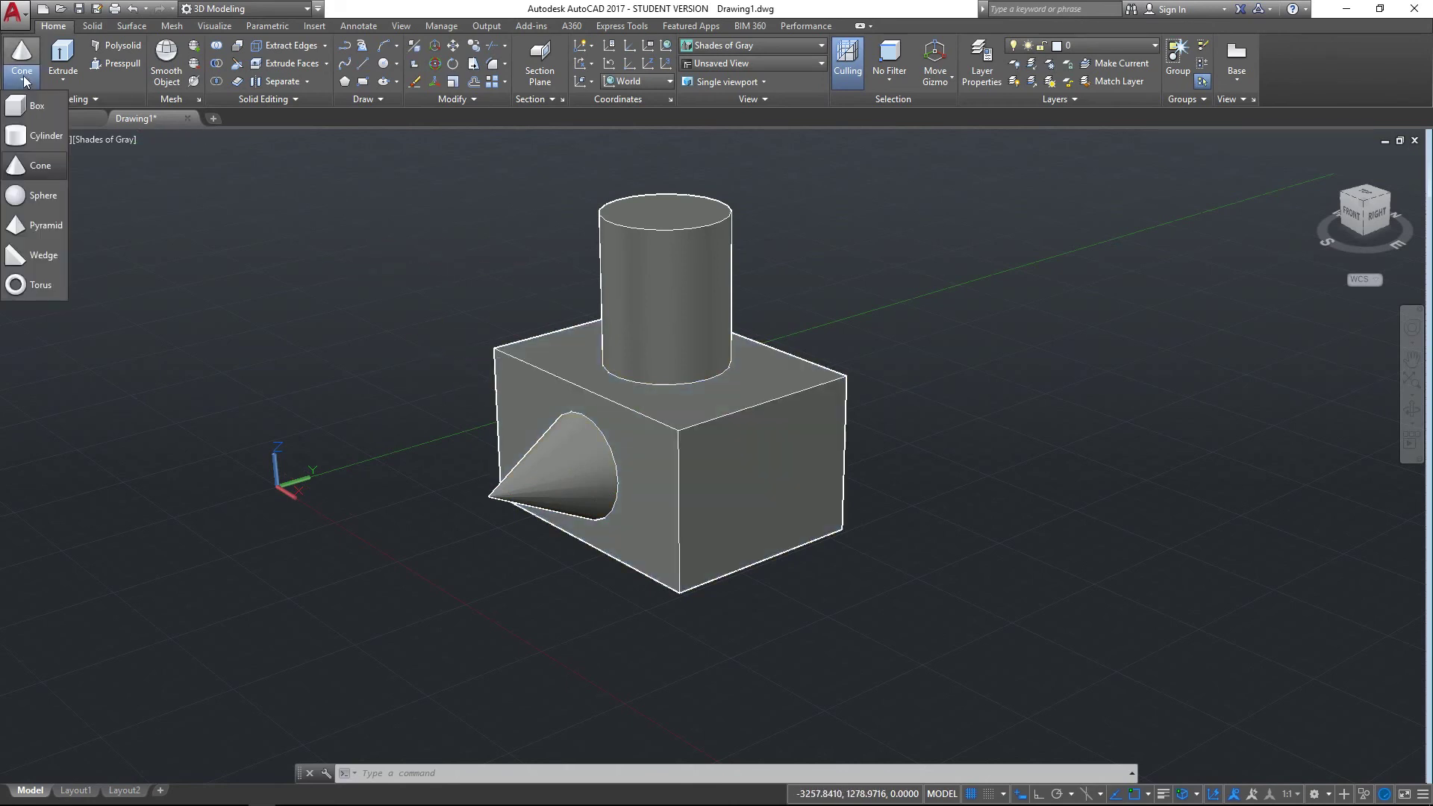
click(43, 256)
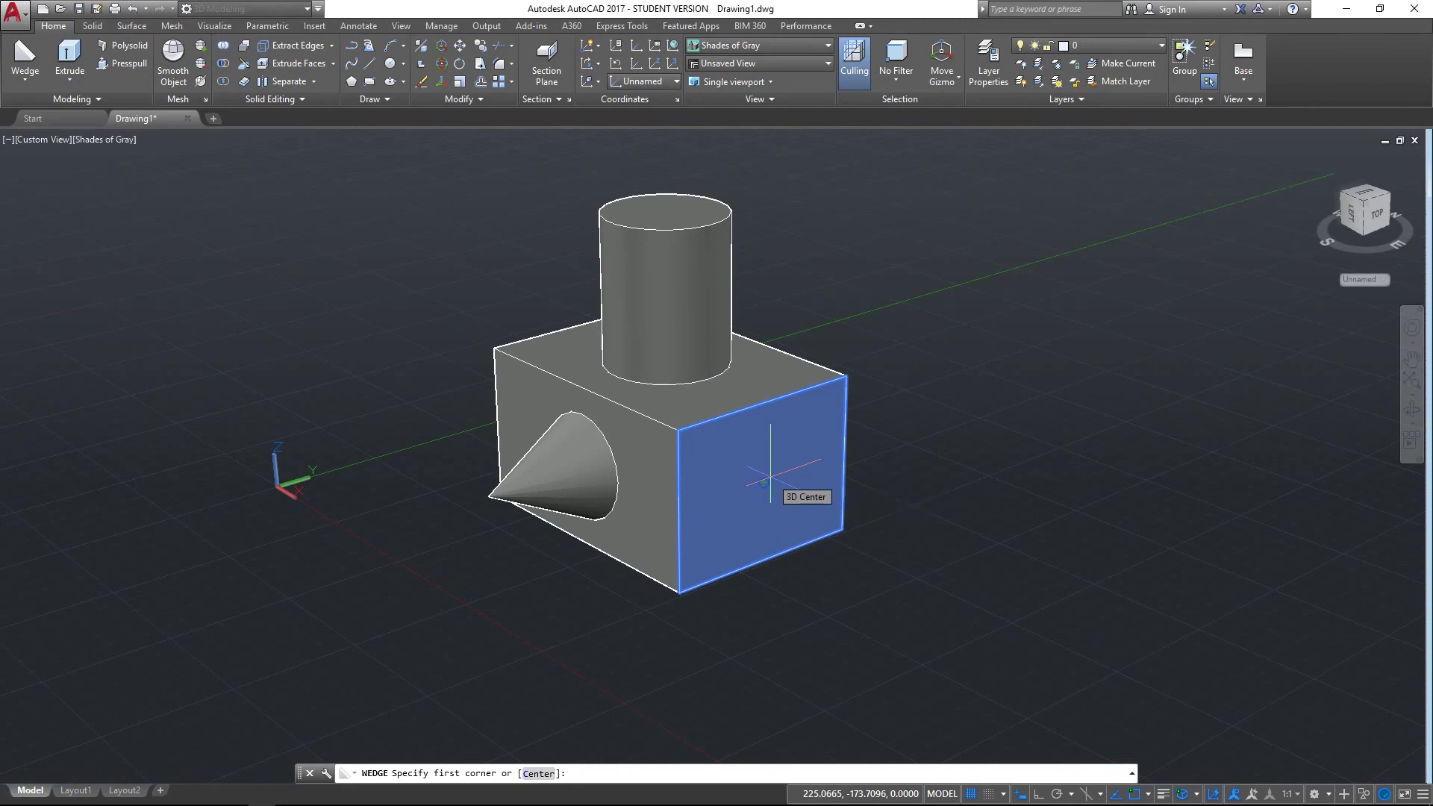
click(678, 431)
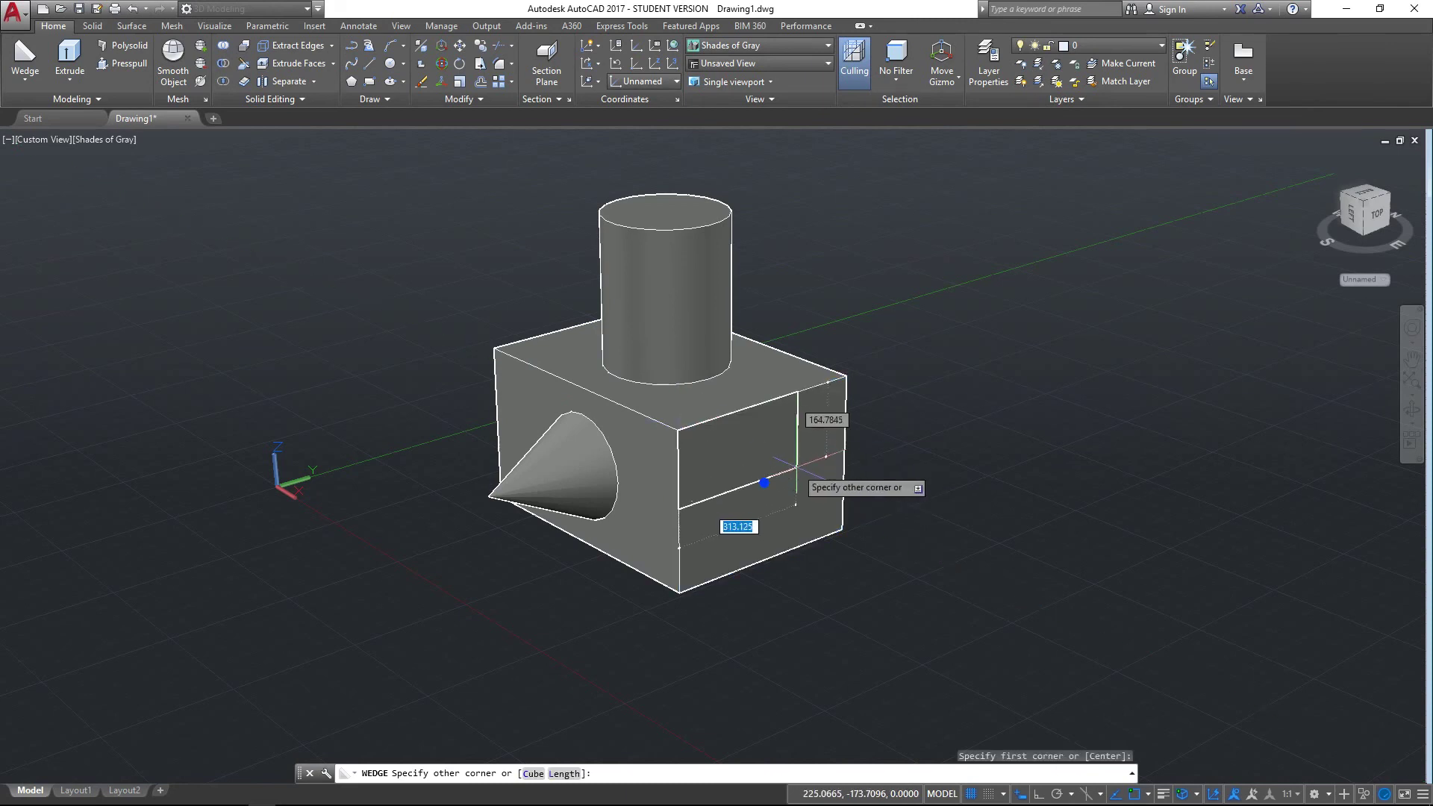
click(842, 528)
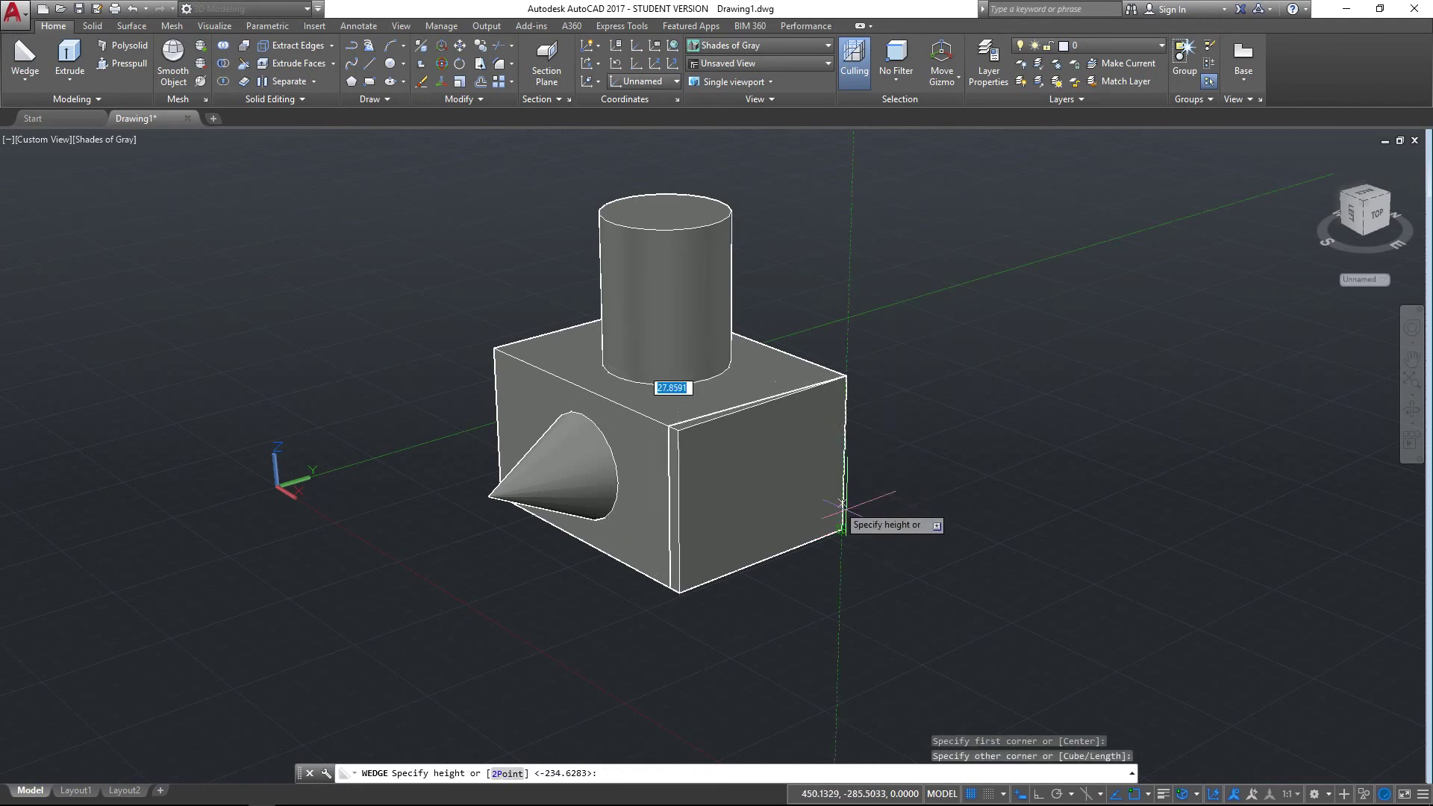
click(944, 520)
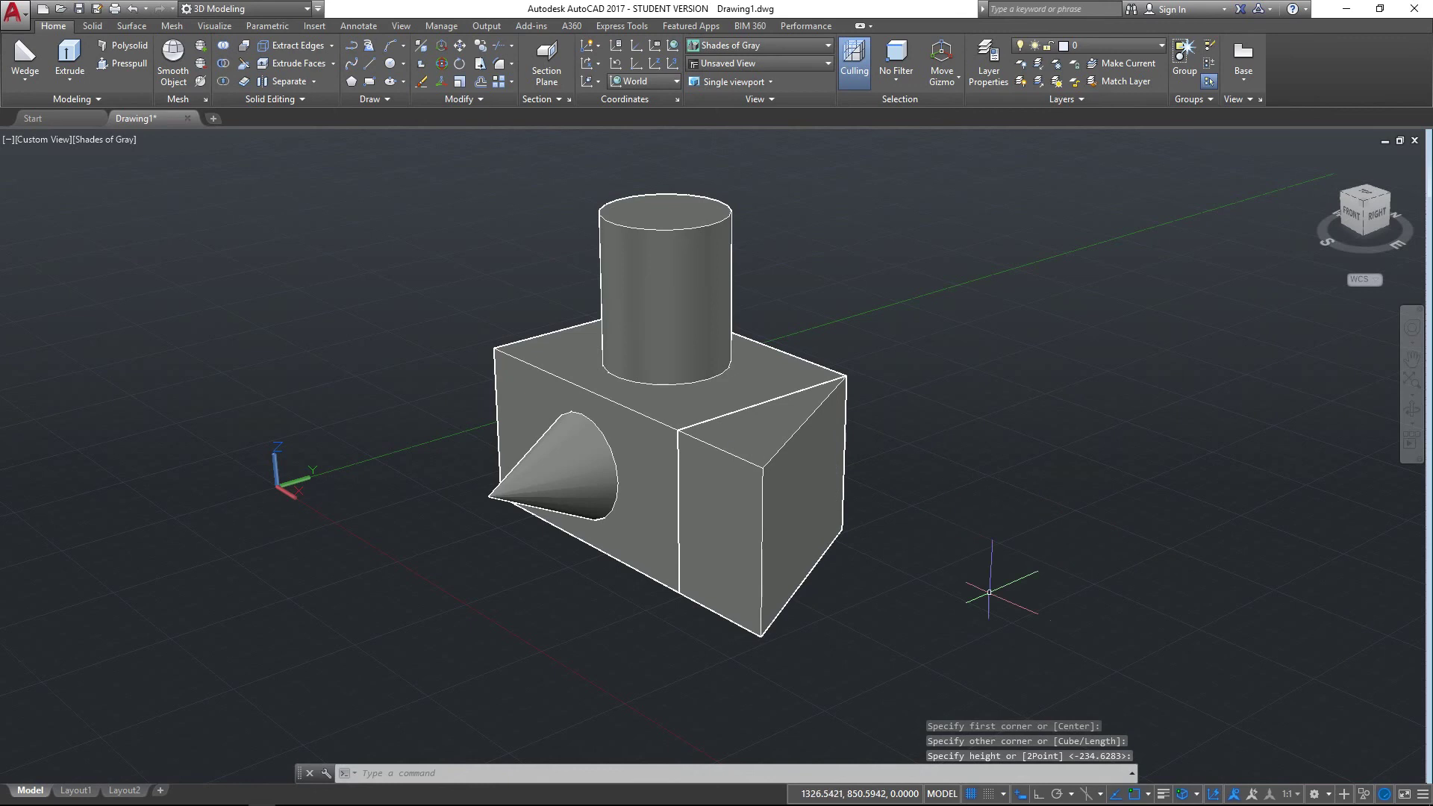
Step: Create a pyramid with a base radius of about 86, centred on the wedge's slanted face and pointing outward
click(1412, 409)
drag(1133, 481, 1105, 489)
drag(846, 542, 851, 473)
key(Escape)
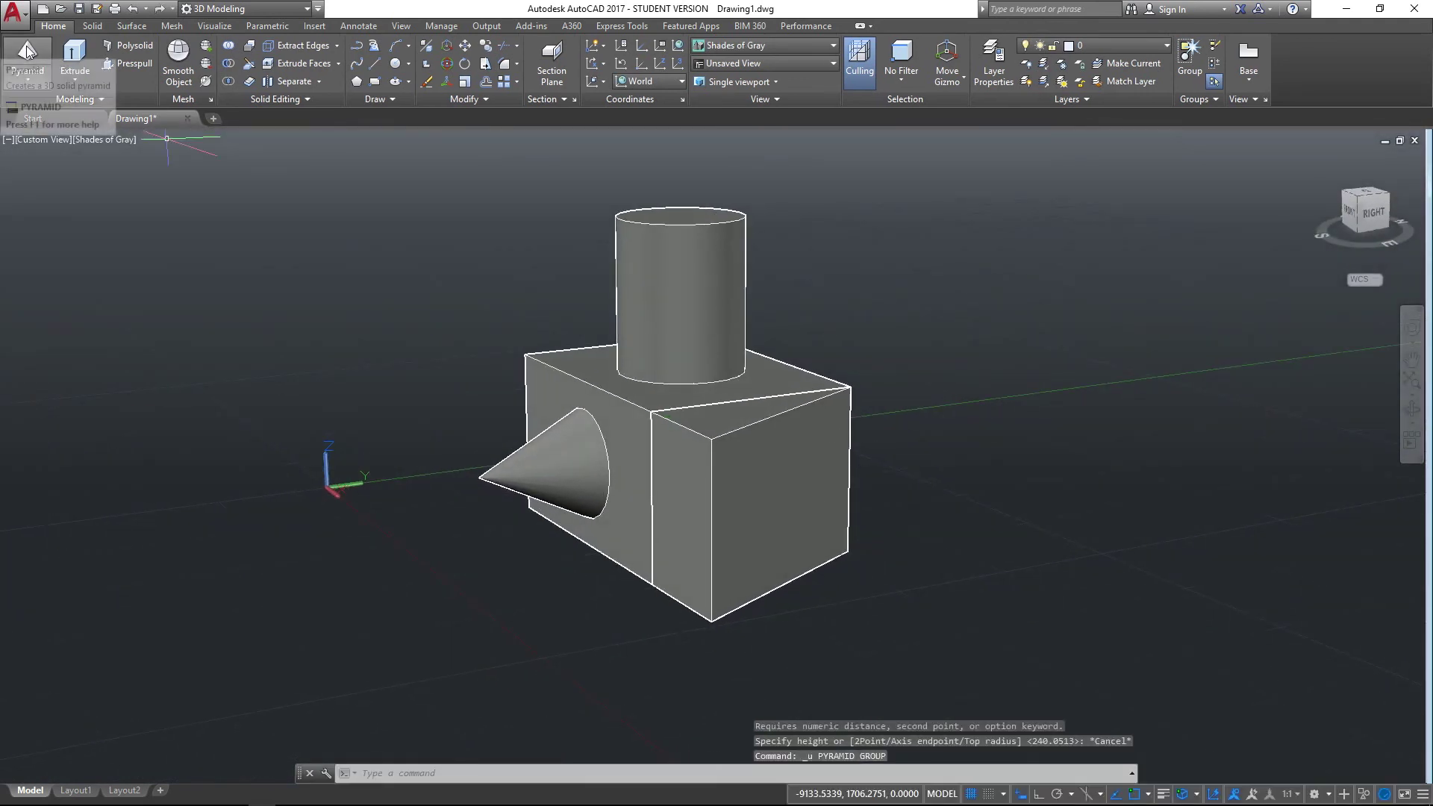
click(26, 51)
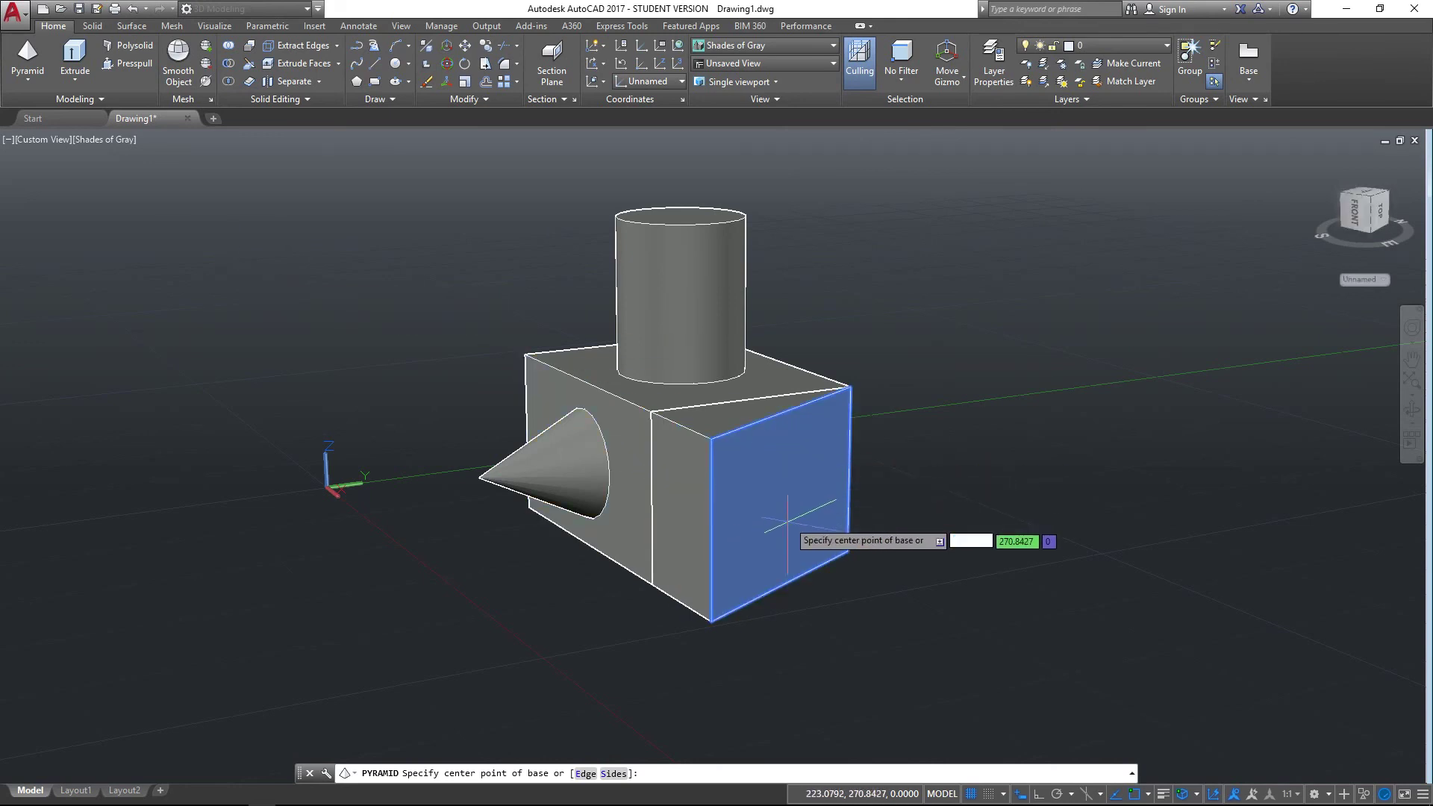
click(784, 499)
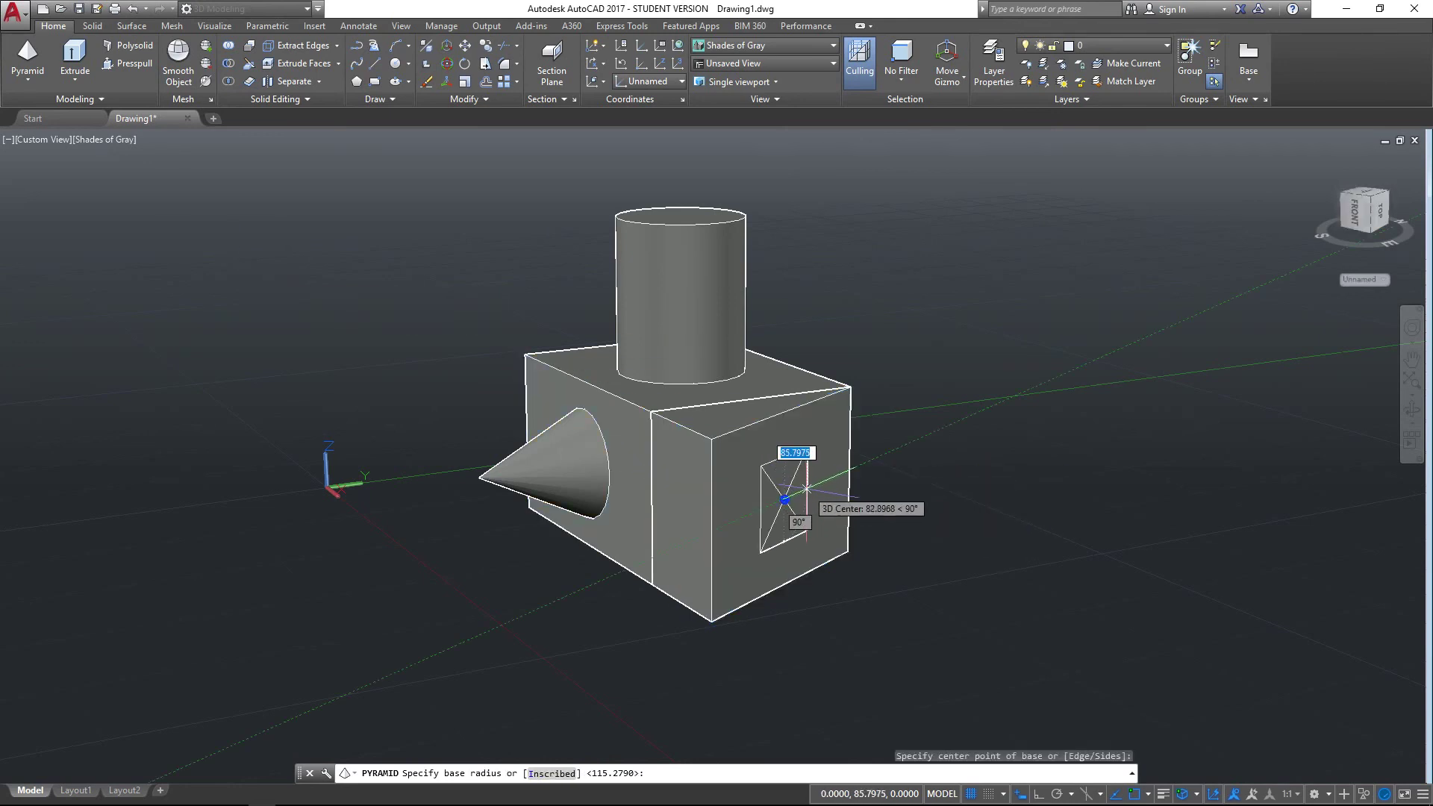
click(807, 488)
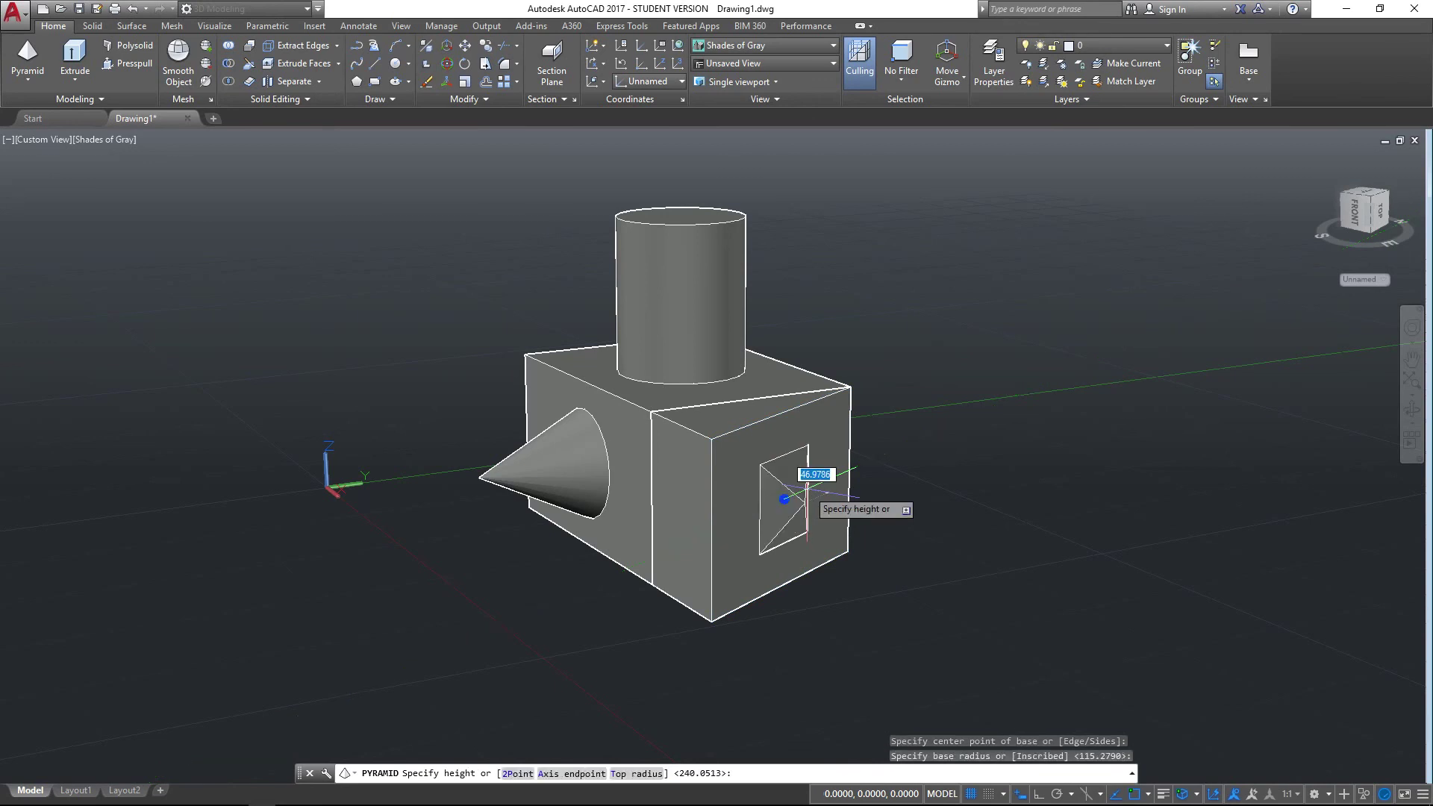
click(866, 512)
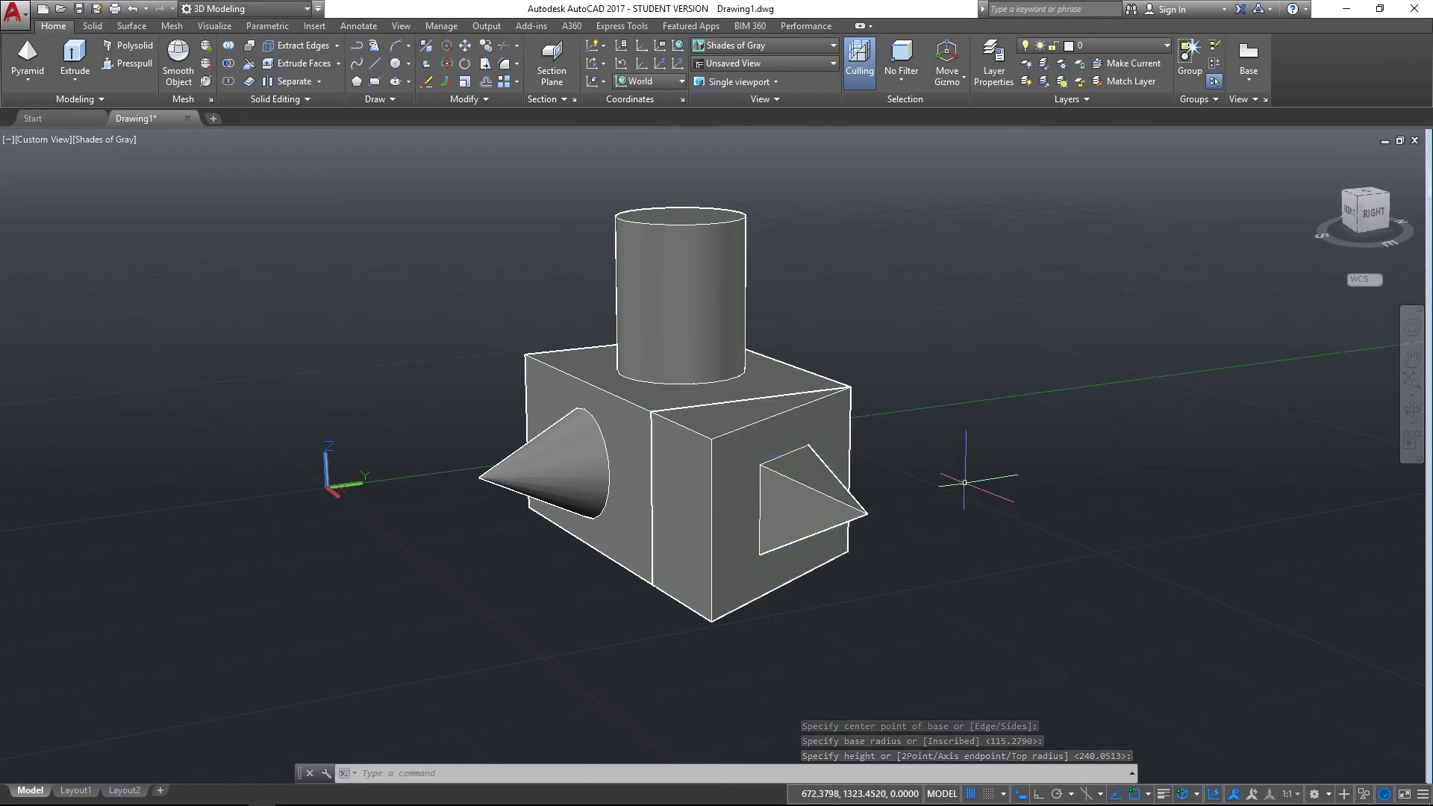
Step: Examine the wedge and pyramid on the finished model from several angles
click(1412, 410)
mouse_move(1023, 569)
mouse_down()
mouse_move(872, 484)
mouse_move(697, 528)
mouse_move(637, 637)
mouse_move(861, 627)
mouse_move(1036, 422)
mouse_move(1127, 496)
mouse_move(1075, 602)
mouse_move(1035, 591)
mouse_up()
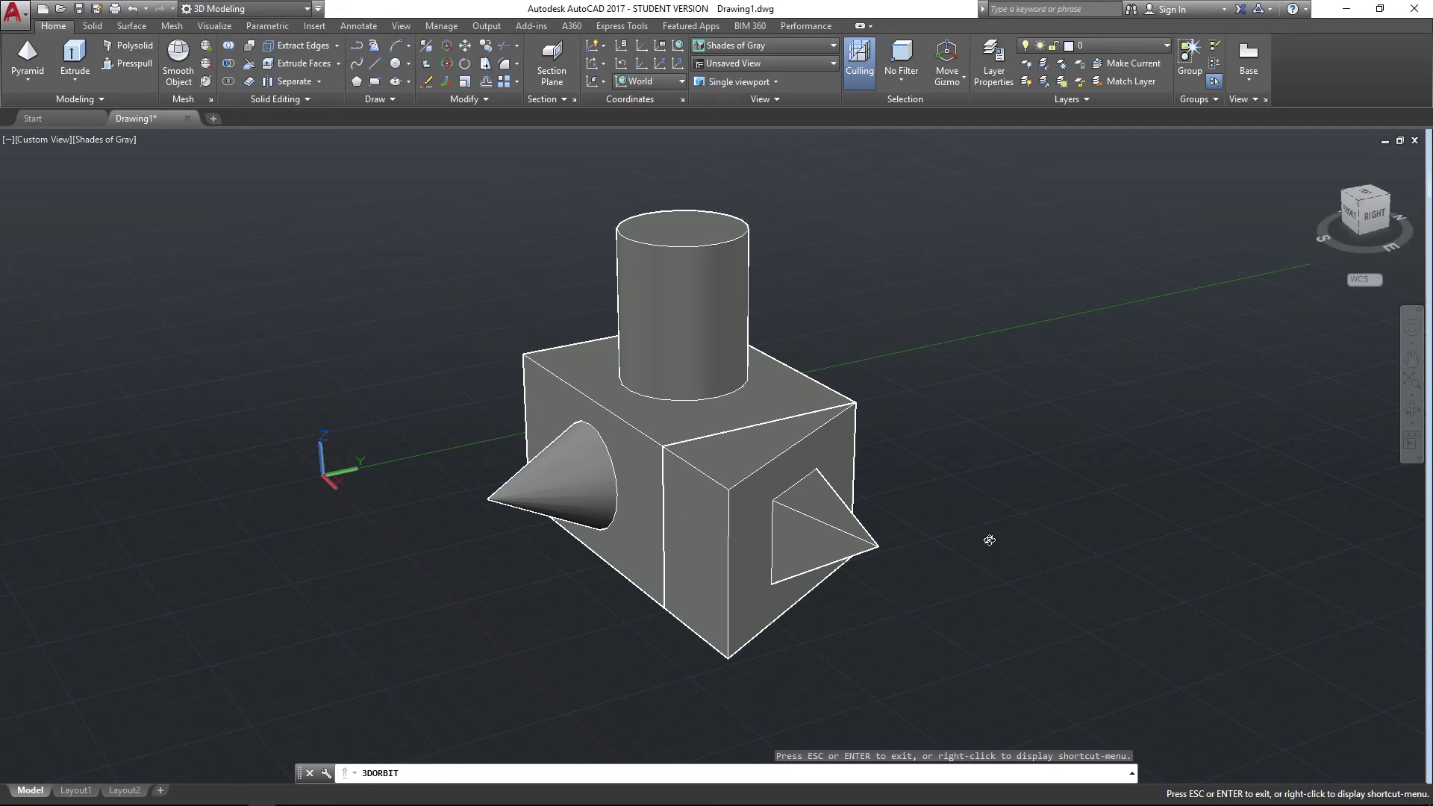
key(Escape)
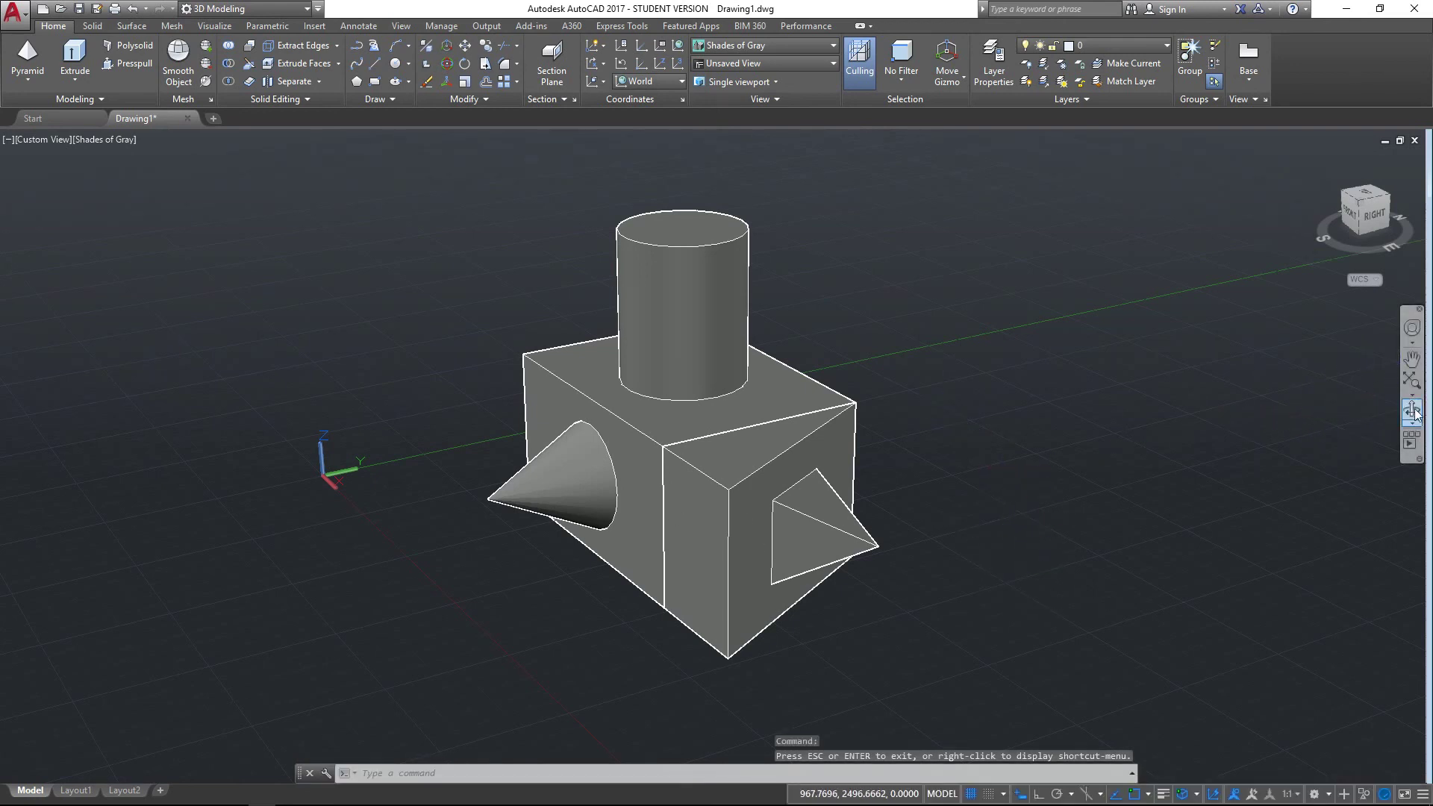
key(Return)
drag(1072, 550, 1144, 574)
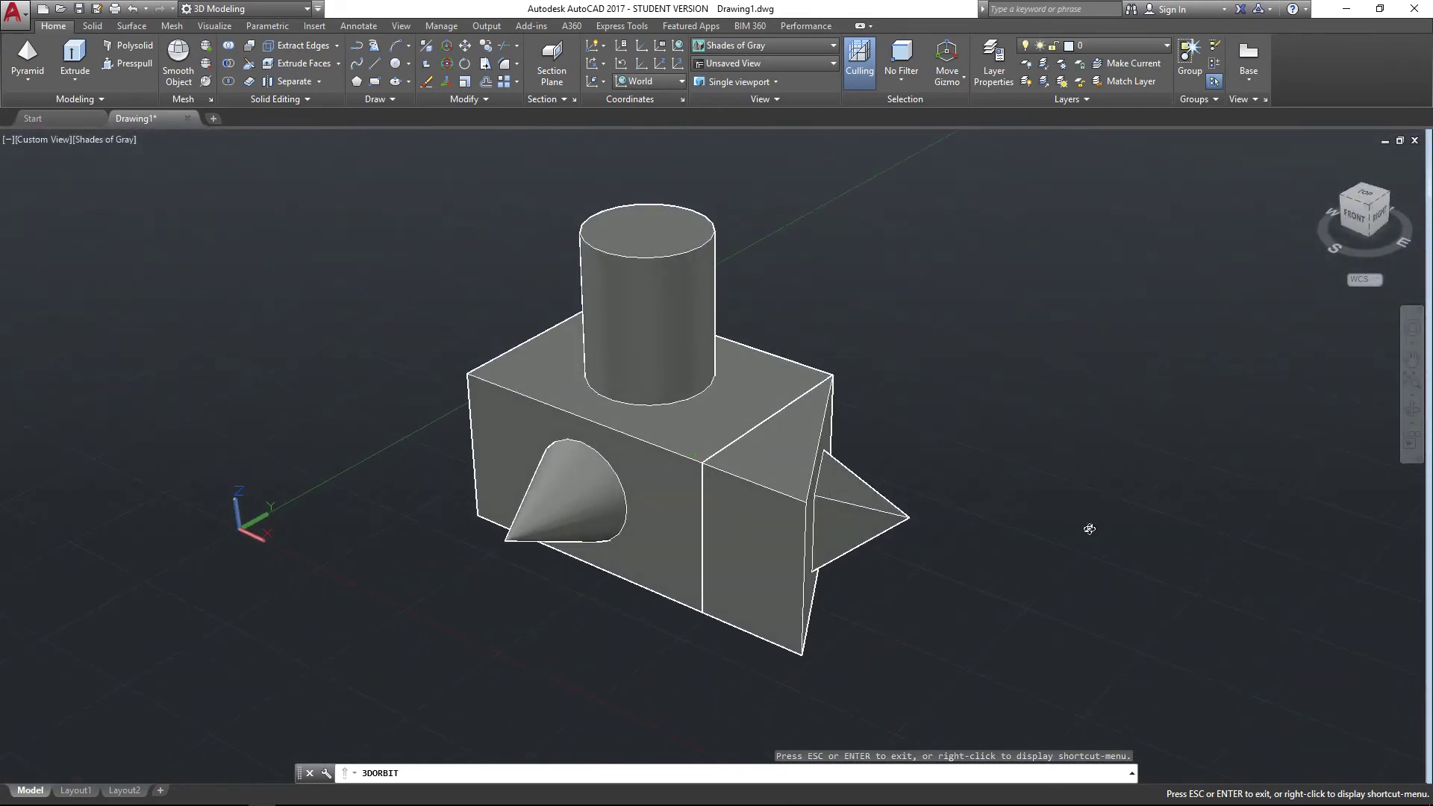
drag(1287, 476, 1035, 474)
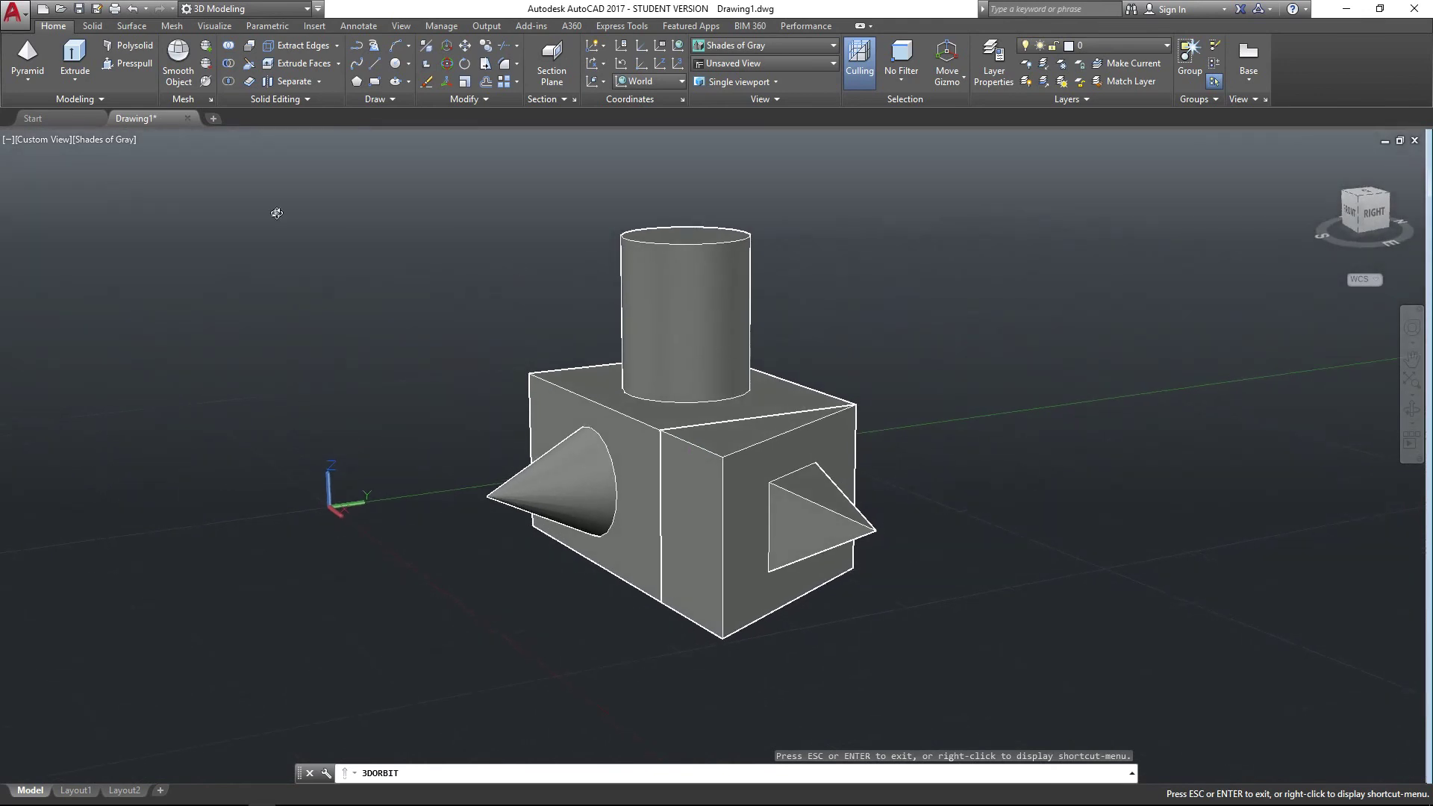